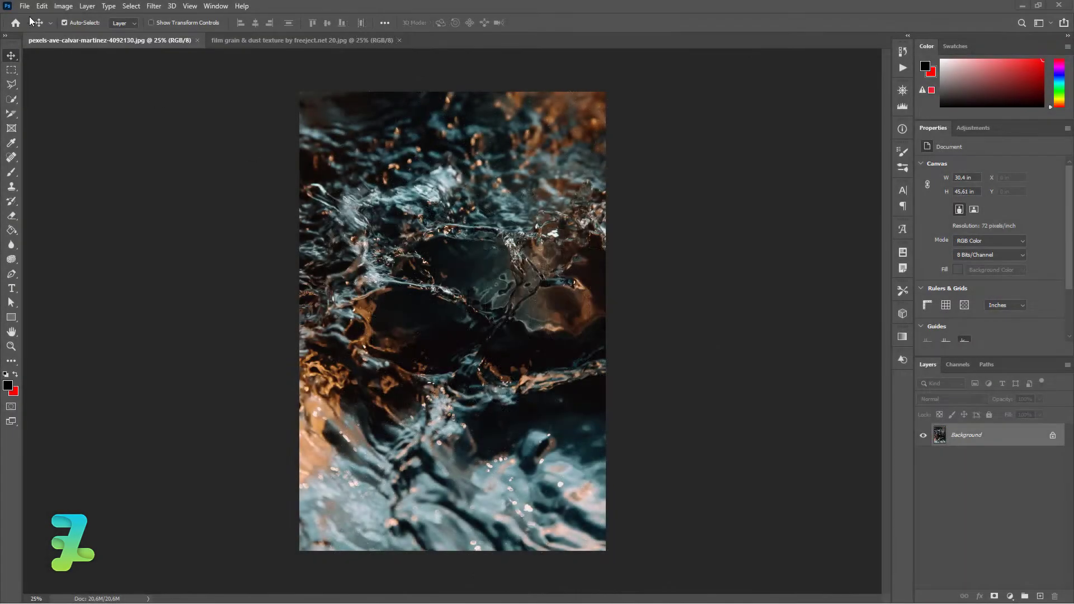
- Create an A3 print-preset document (297 × 420 mm, 300 ppi) with a black background
click(25, 6)
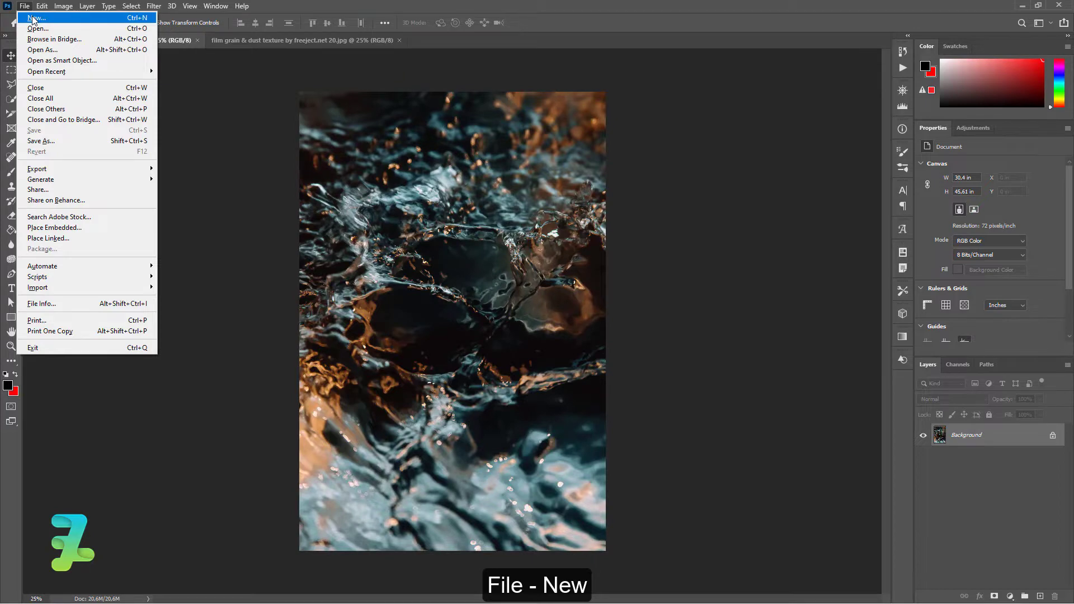
click(33, 18)
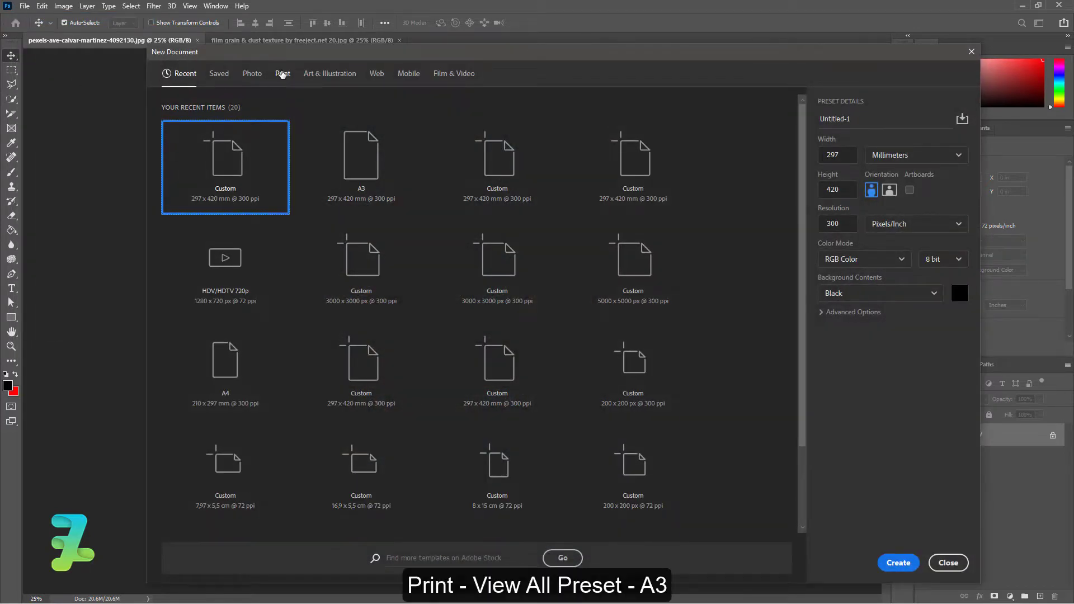
click(282, 75)
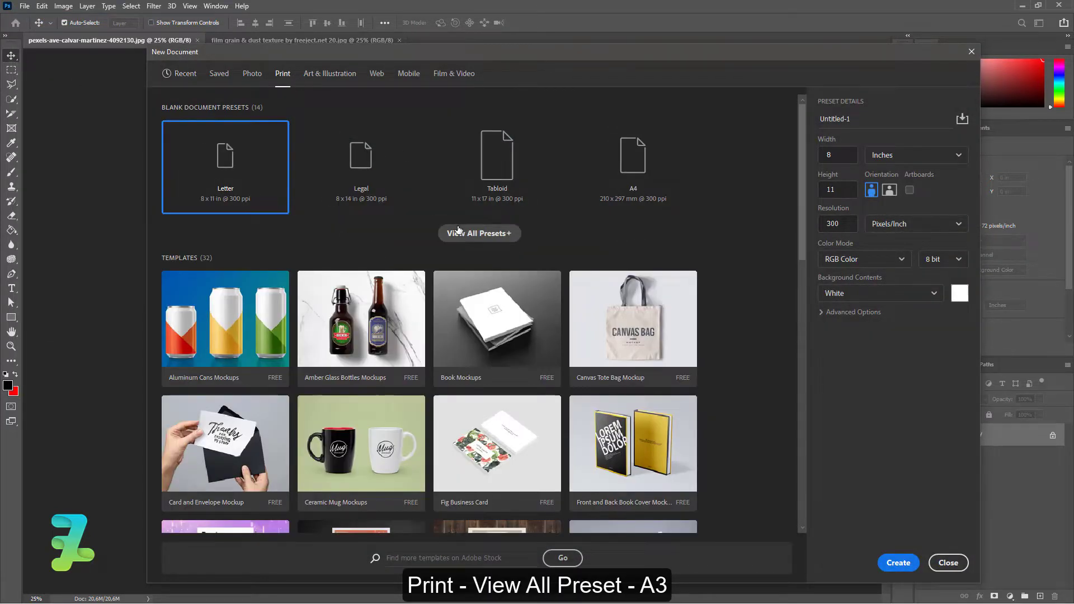
click(458, 231)
click(500, 274)
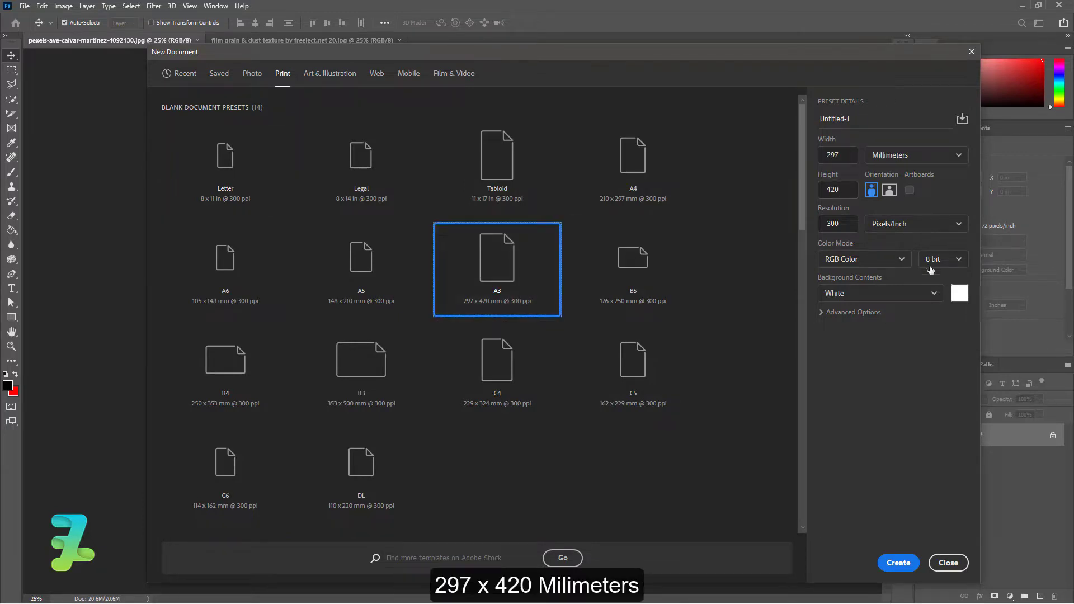
click(921, 294)
click(871, 327)
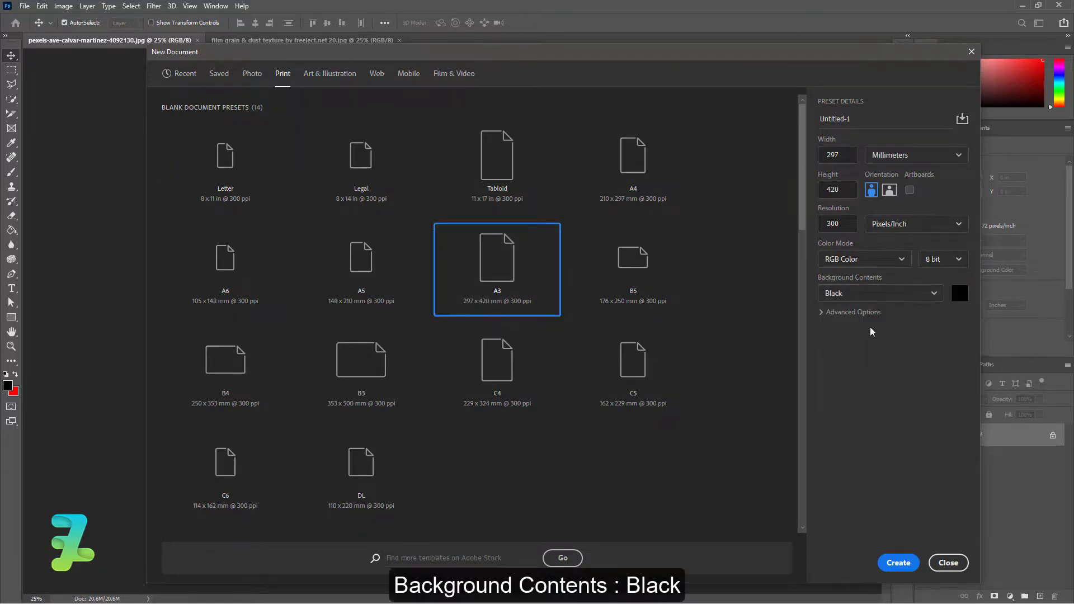
click(897, 564)
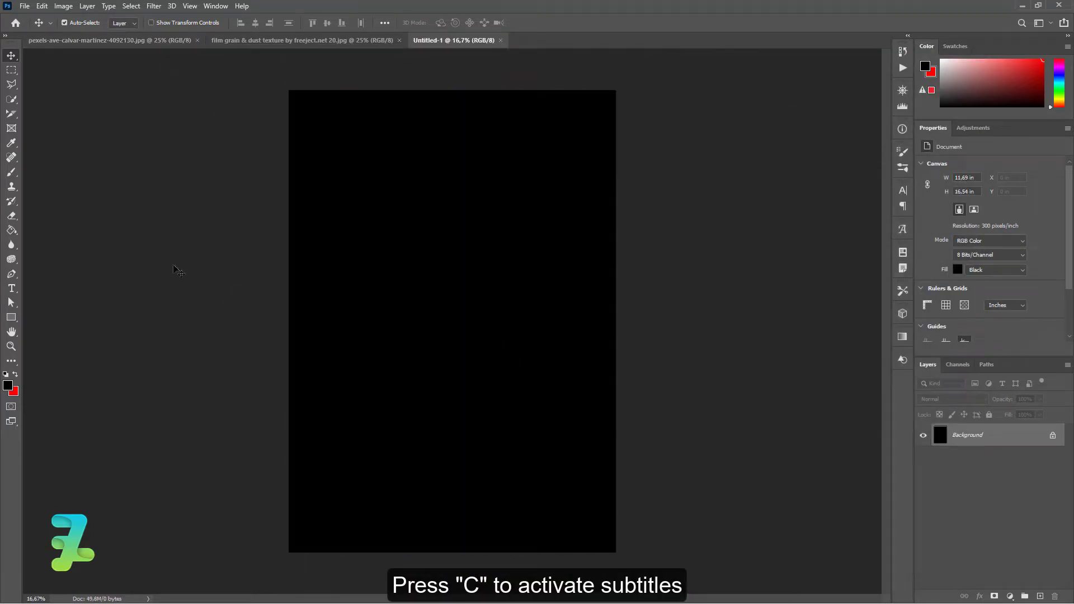
- Type LIQUID on the canvas in white (#ffffff) Roboto Black 120 pt
click(11, 288)
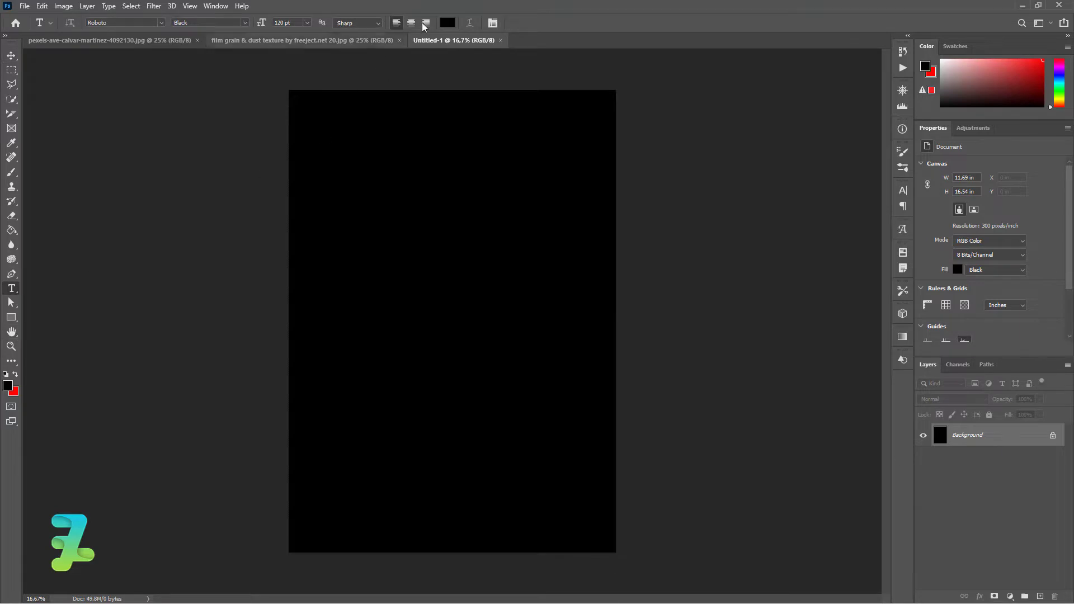
click(446, 23)
text(ffffff)
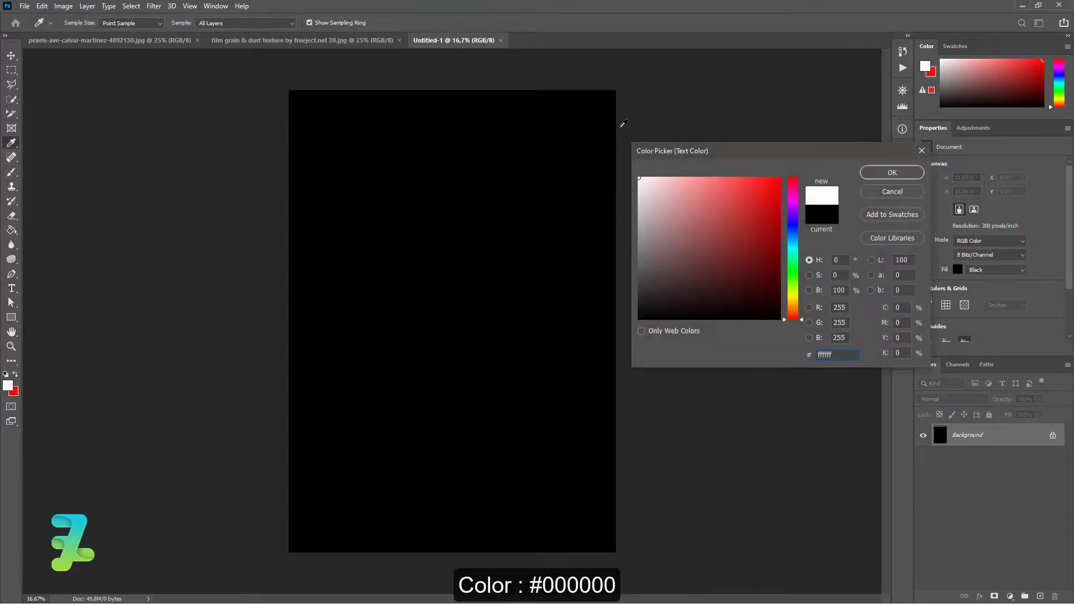
click(877, 176)
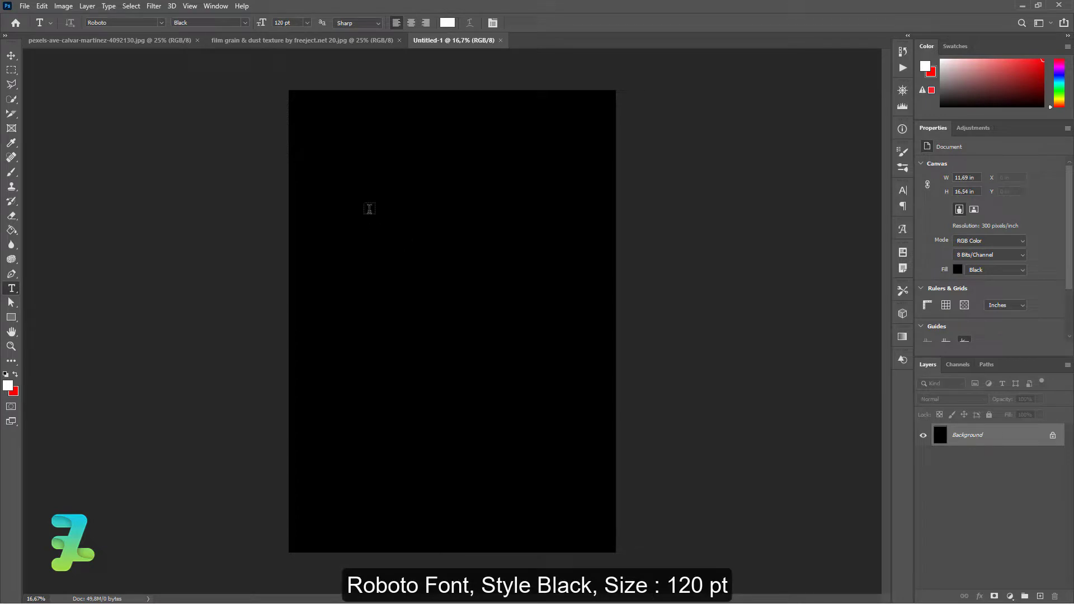
click(360, 247)
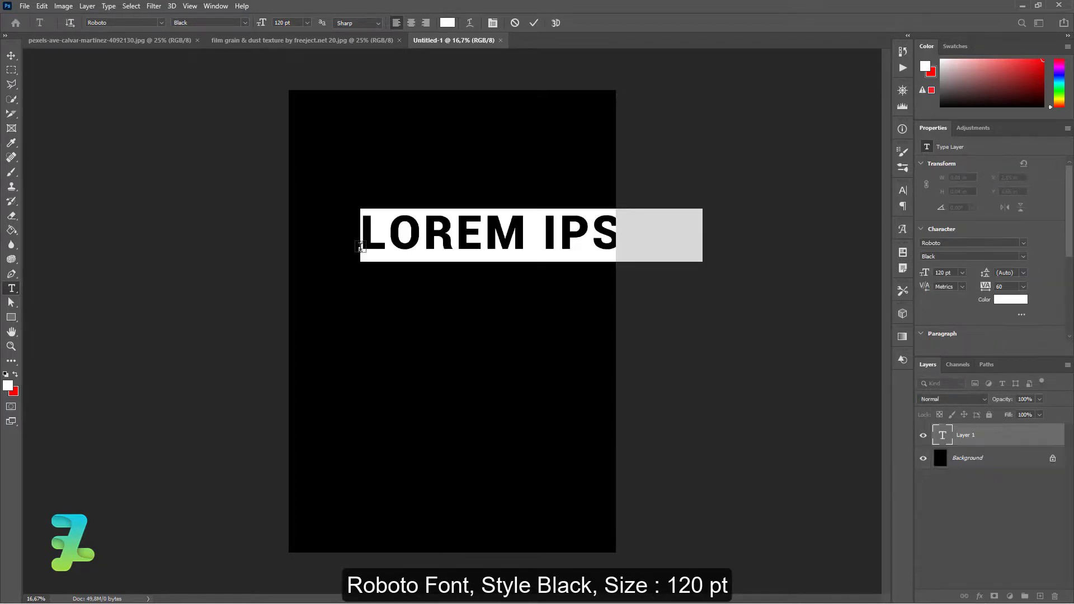
text(LI)
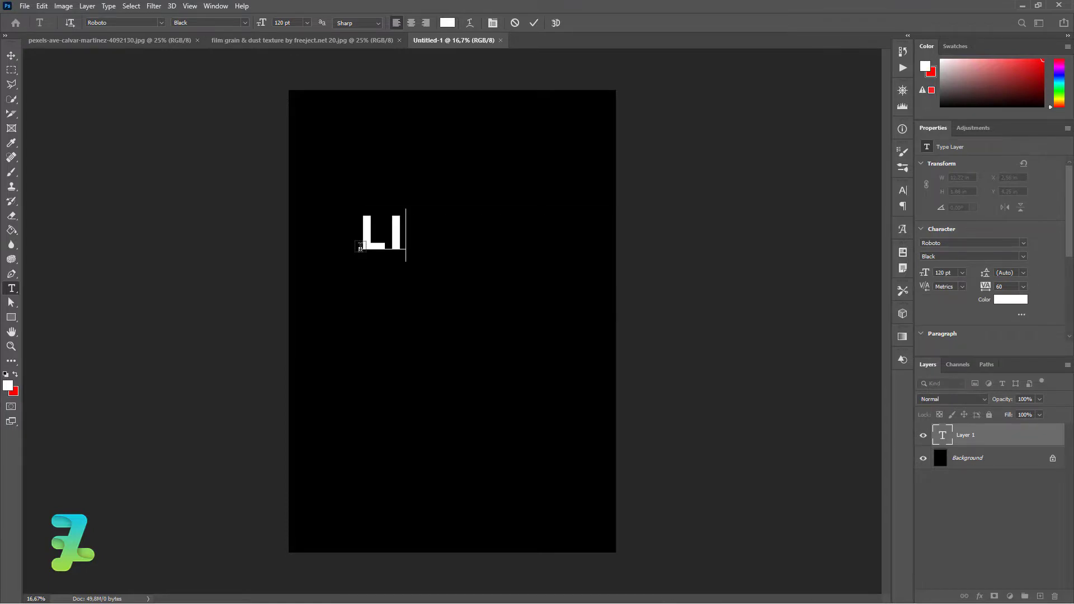
text(QUID)
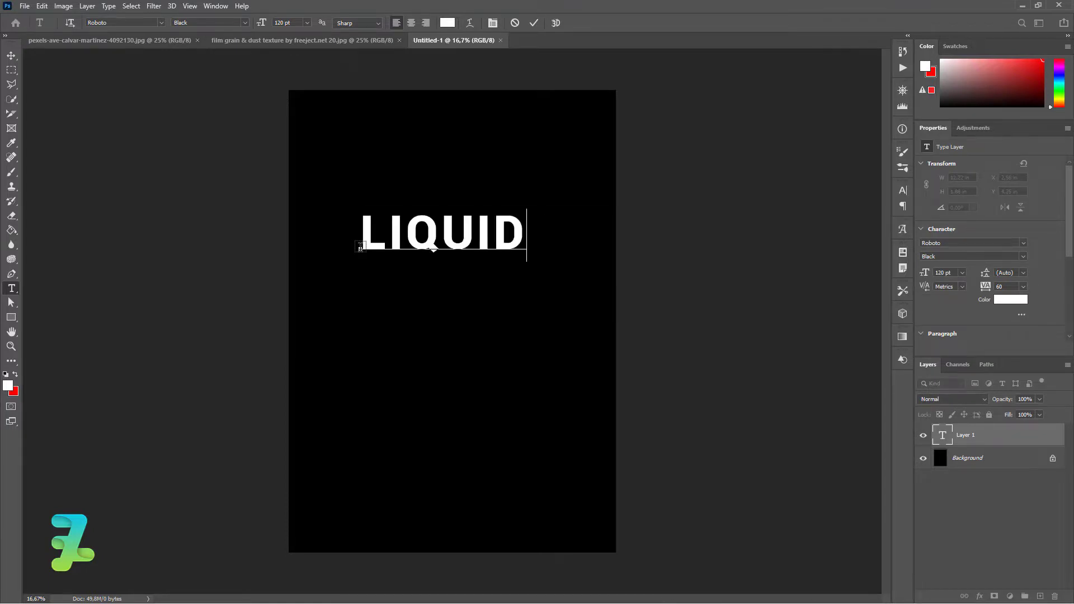
- Commit LIQUID, scale it to about 166% (198.71 pt), and move it to the canvas centre
click(12, 55)
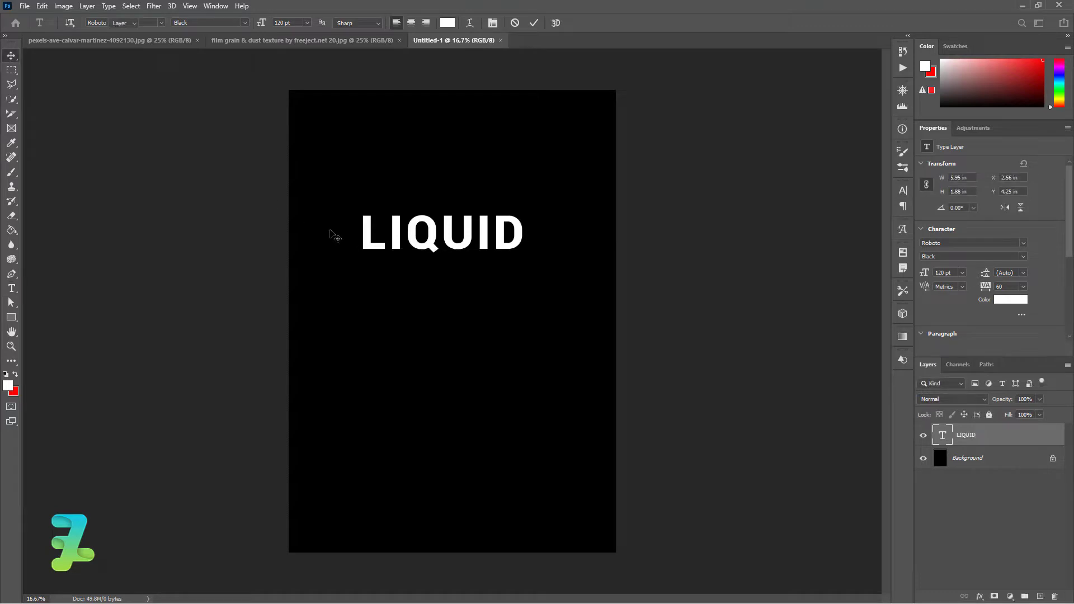
key(ctrl)
key(ctrl+t)
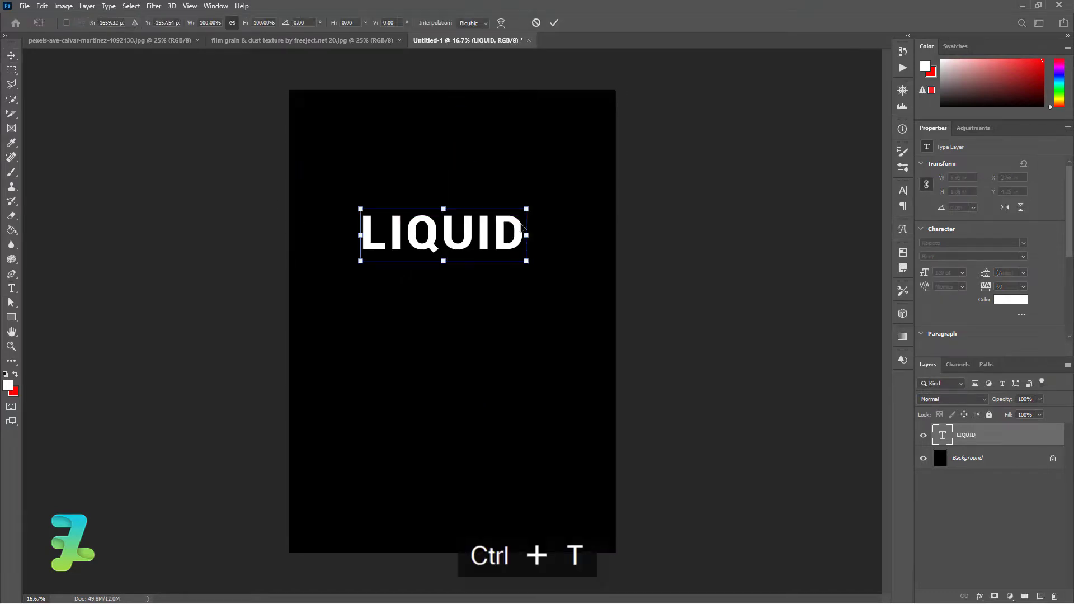
drag(532, 207, 587, 189)
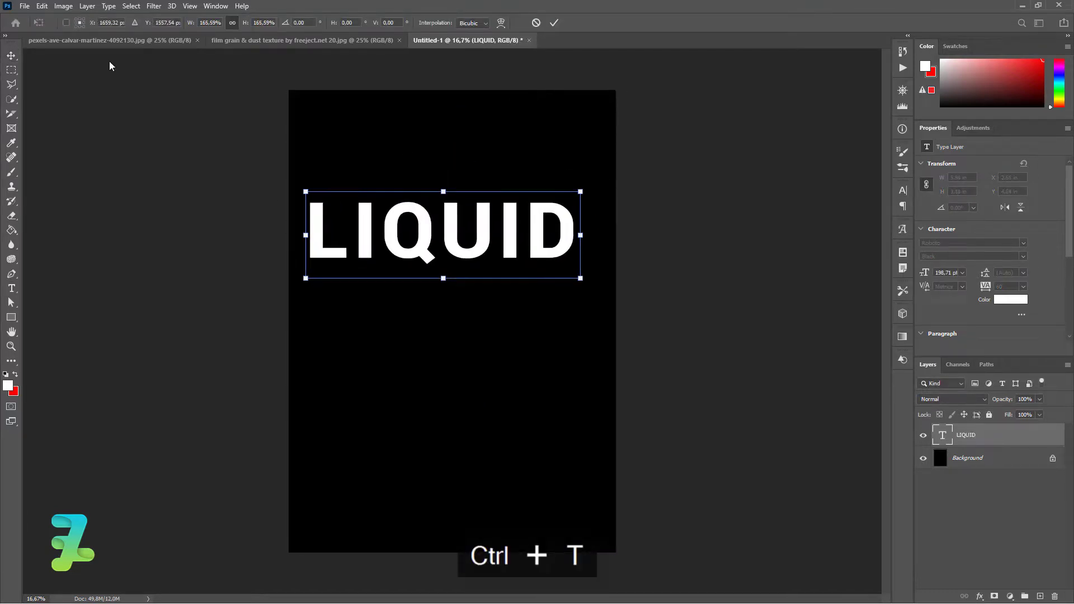
click(8, 60)
drag(520, 238, 534, 289)
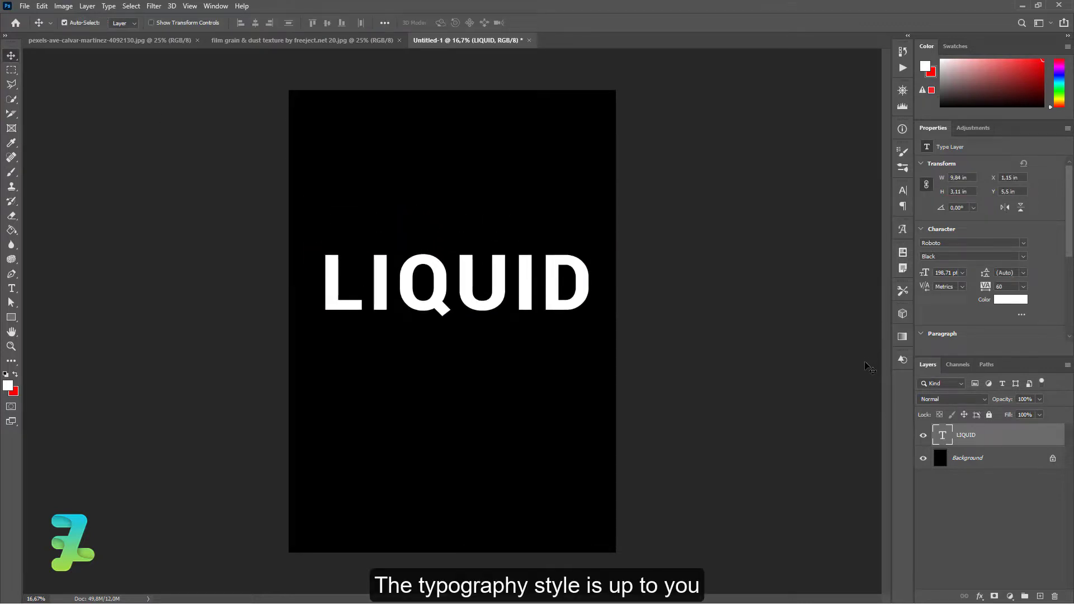
key(ctrl)
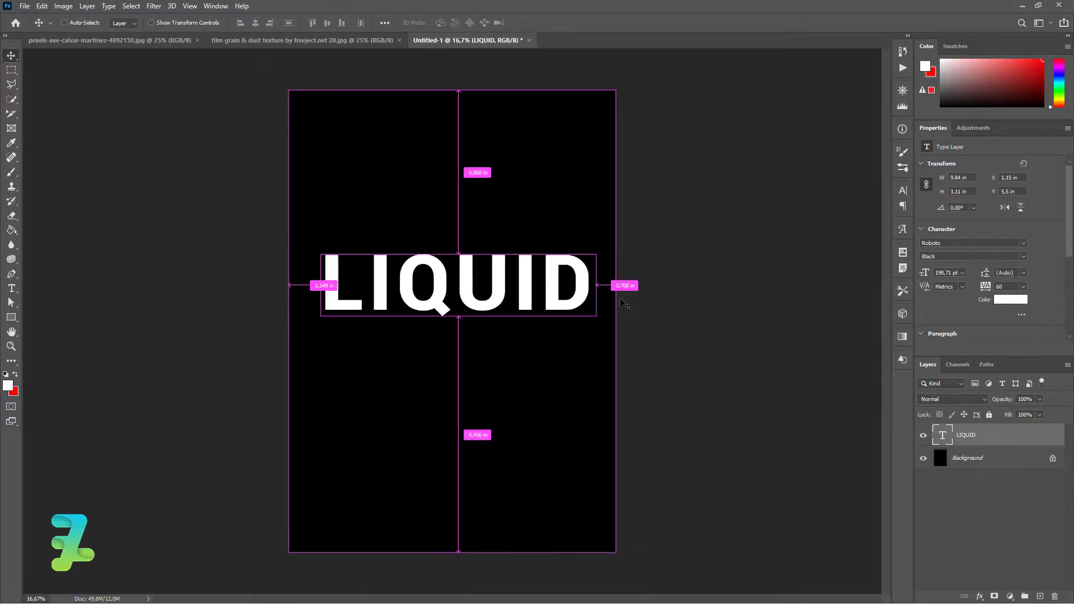
- Convert LIQUID to a smart object and perspective-slant it so its right side drops about 10°
right_click(990, 429)
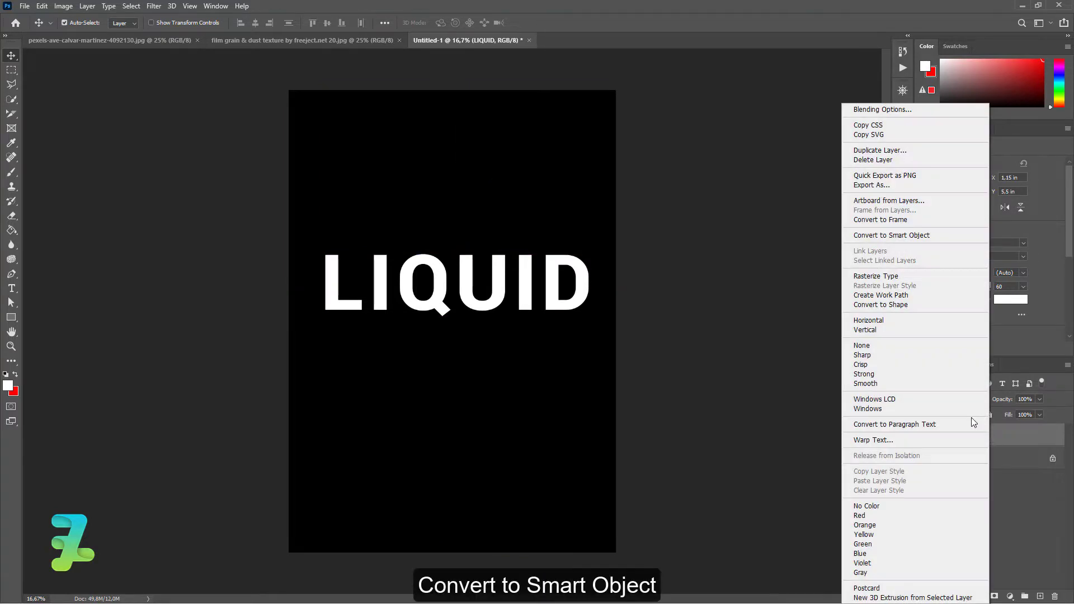
click(893, 236)
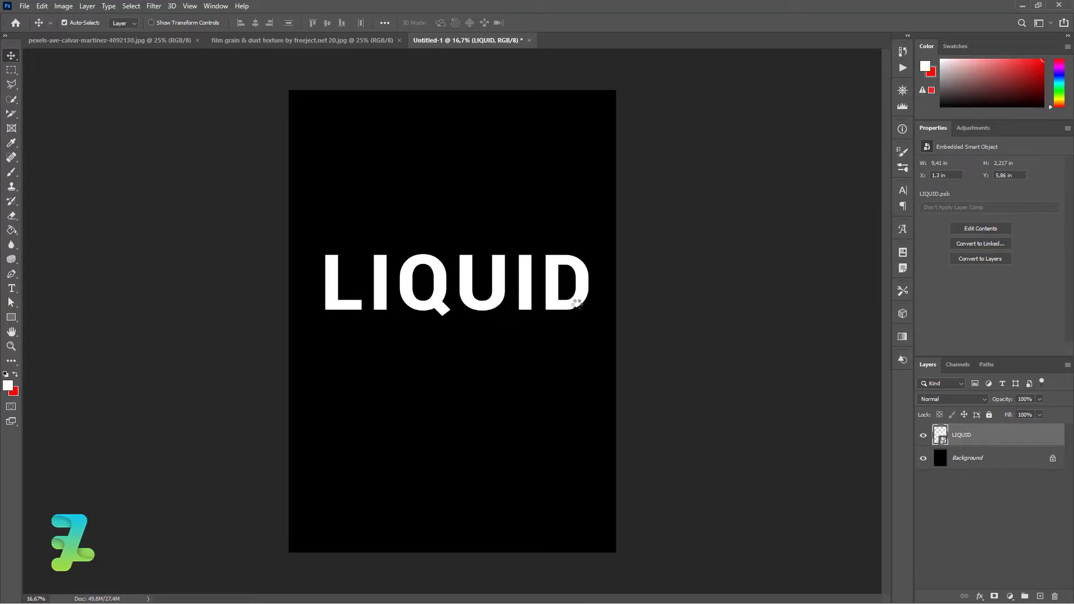
key(ctrl+t)
right_click(577, 289)
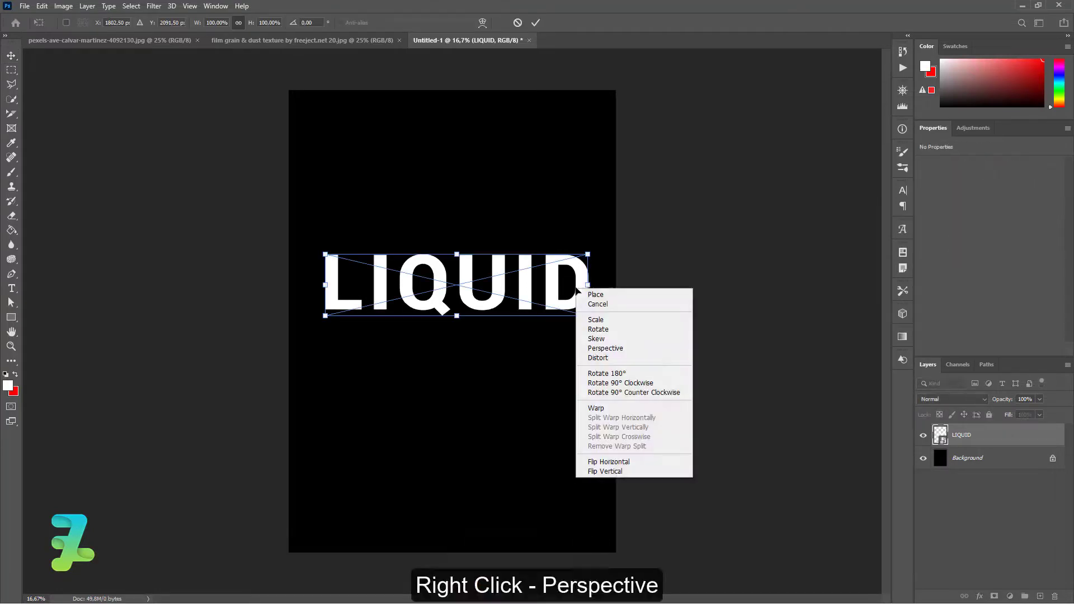
click(602, 348)
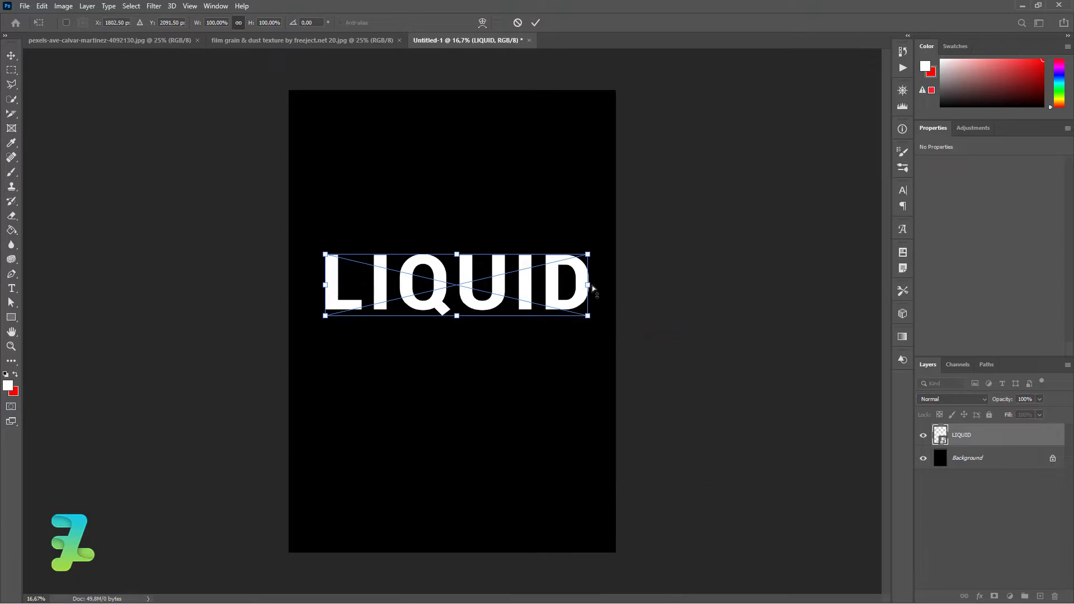
drag(588, 285, 593, 332)
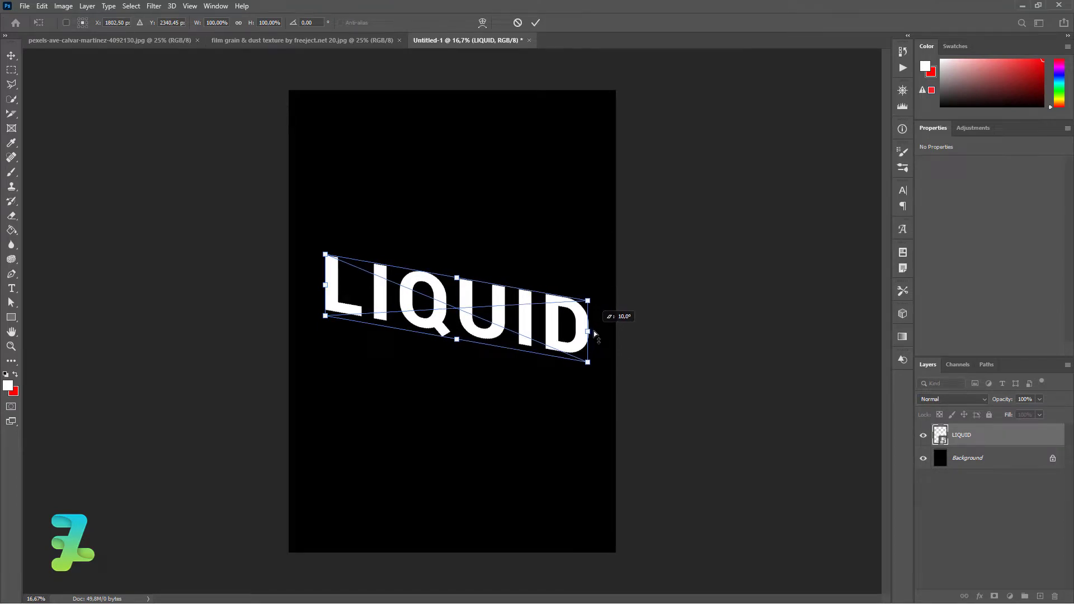
drag(594, 332, 593, 334)
- Apply the perspective and centre LIQUID horizontally and vertically on the canvas
click(11, 56)
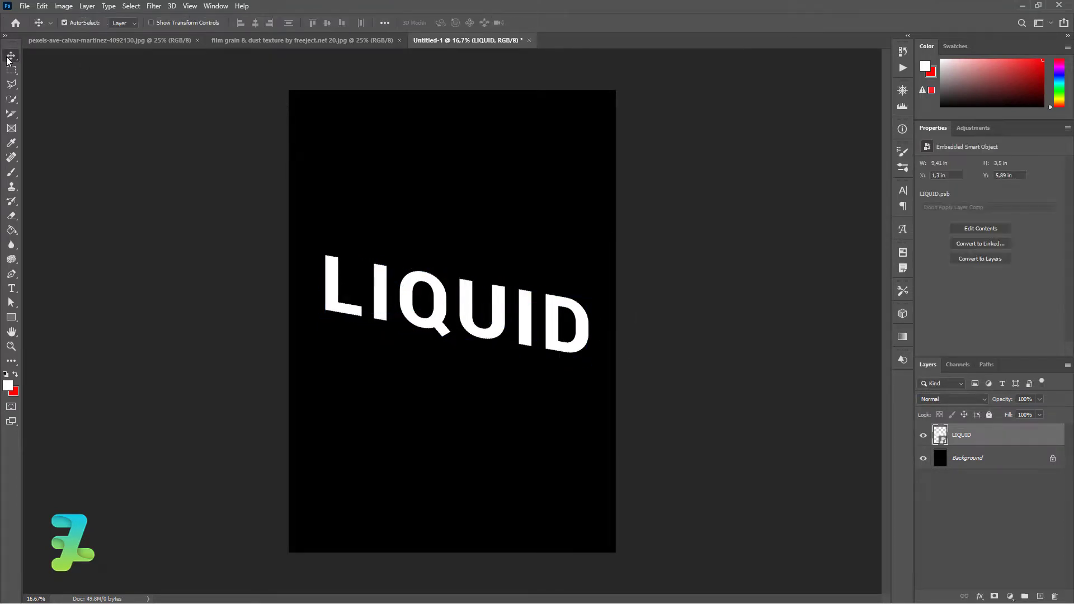
key(ctrl+a)
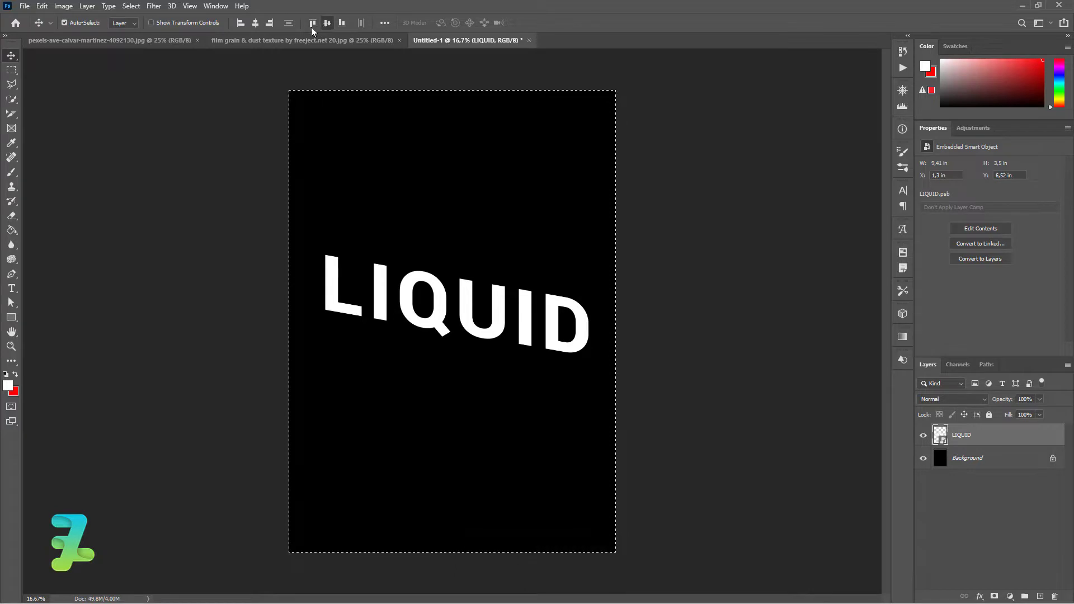
click(327, 22)
click(255, 23)
key(ctrl+d)
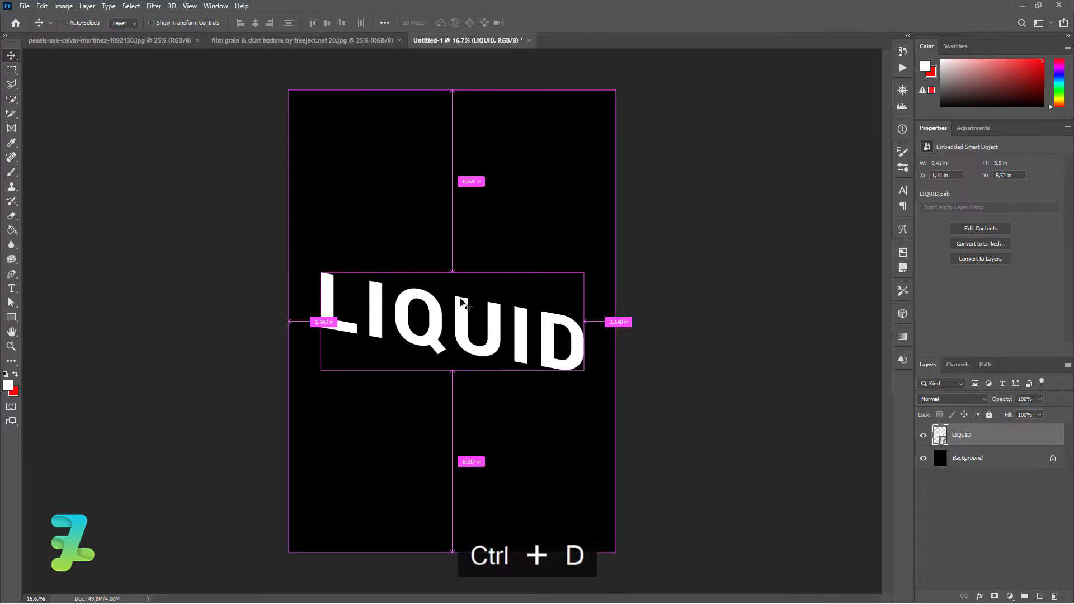
key(ctrl+equal)
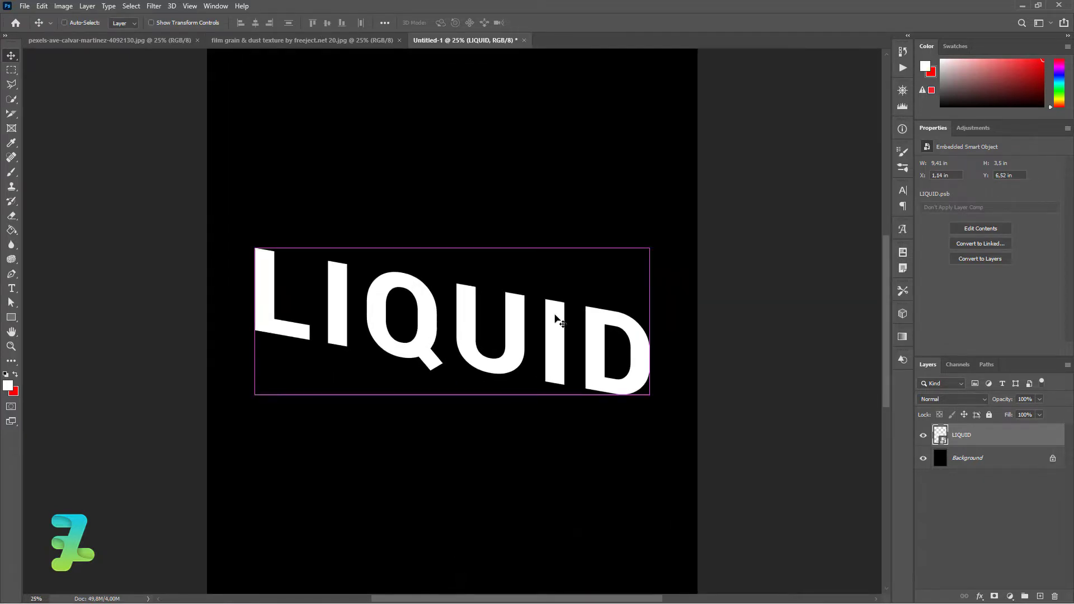
key(j)
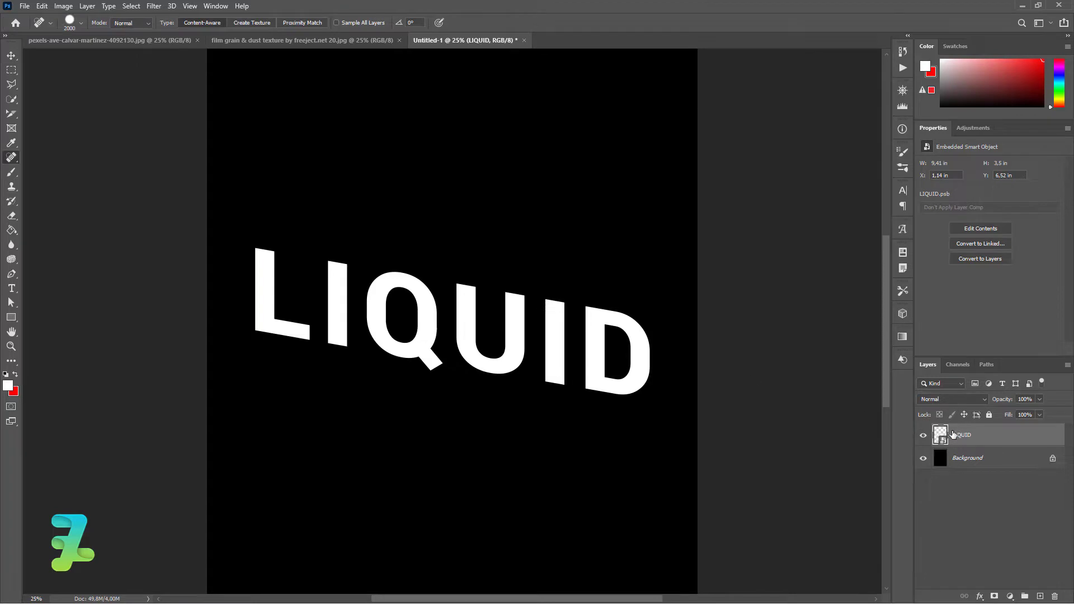
- Duplicate LIQUID, raise the copy about an inch, and place it below the original
click(12, 56)
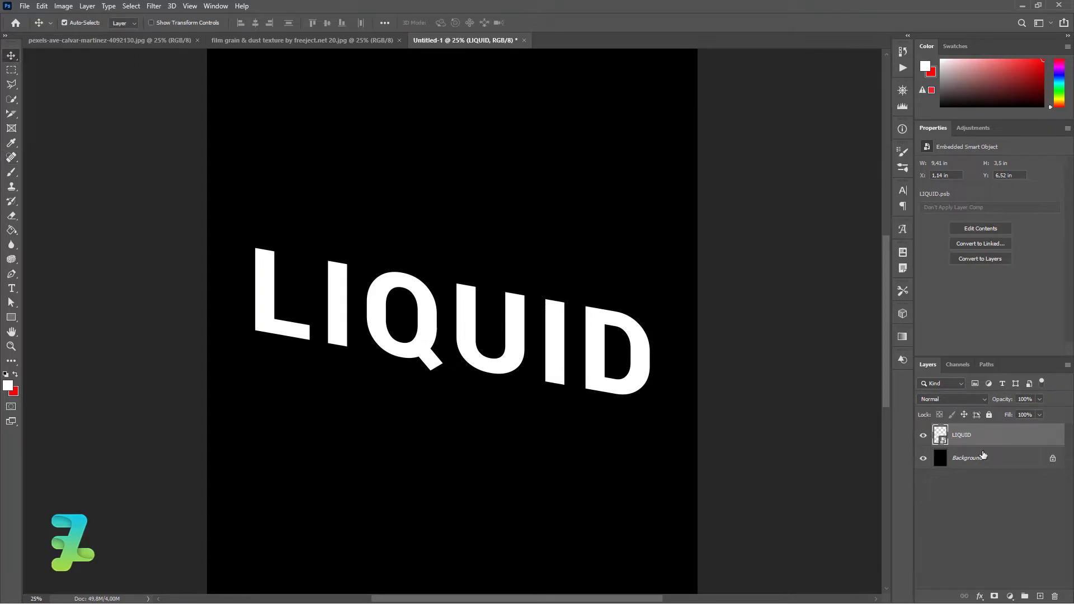
key(ctrl+j)
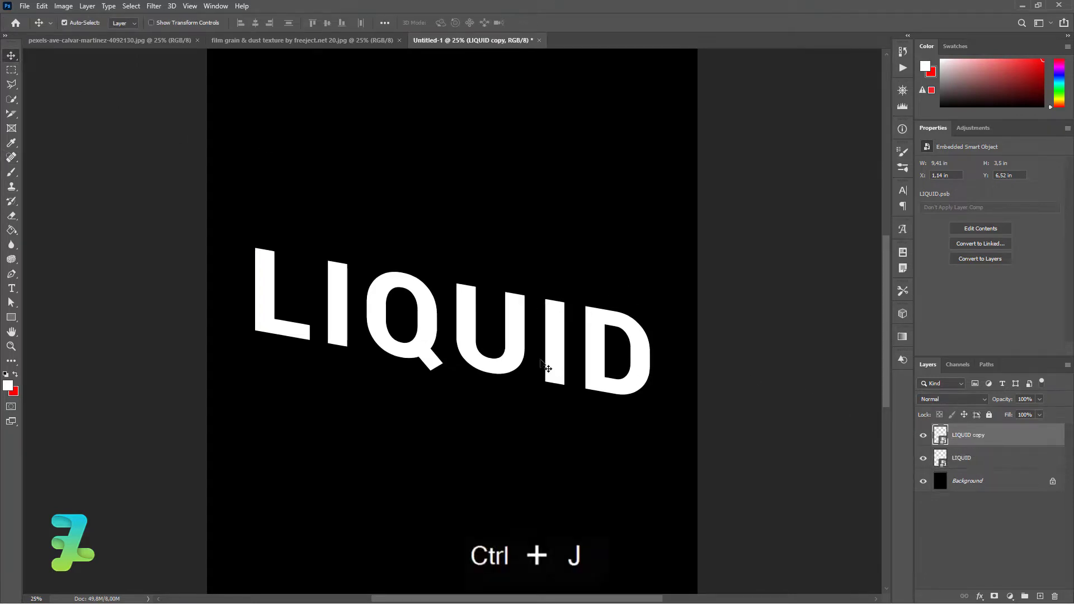
drag(546, 367, 534, 315)
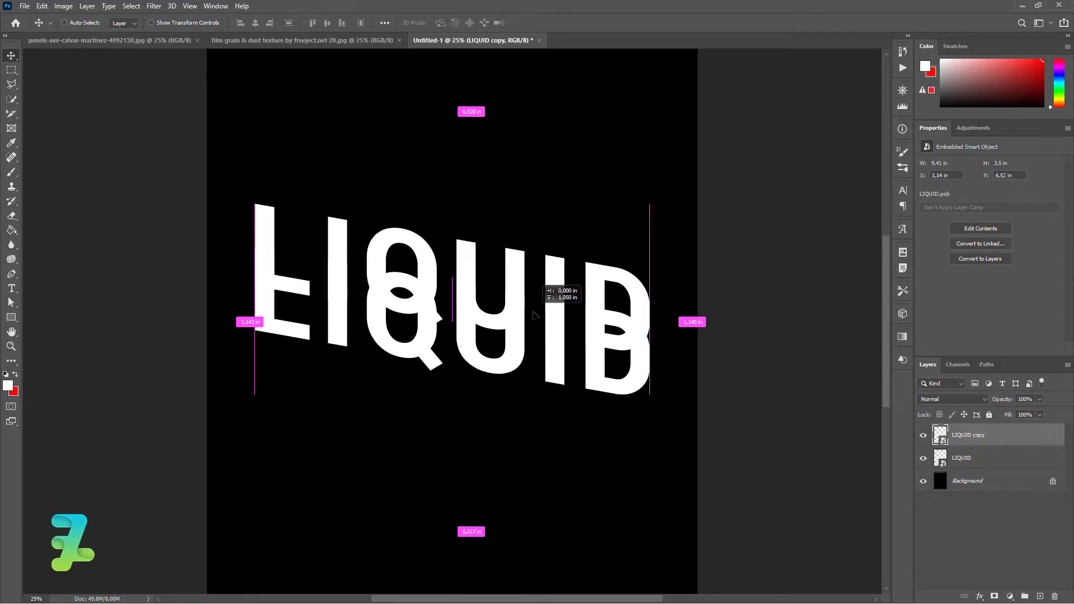
drag(941, 435, 951, 464)
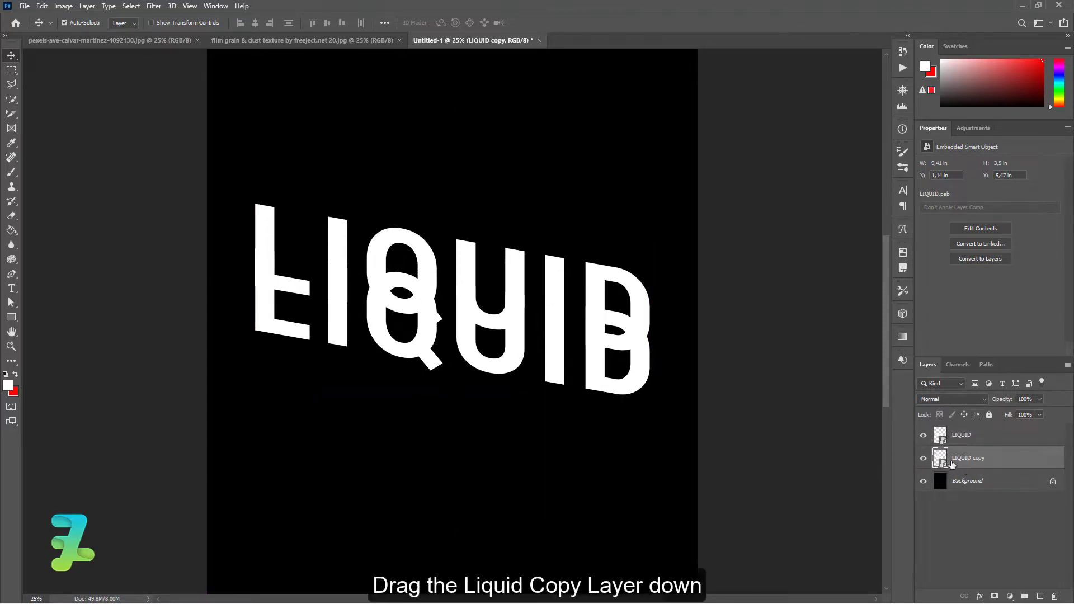
click(6, 86)
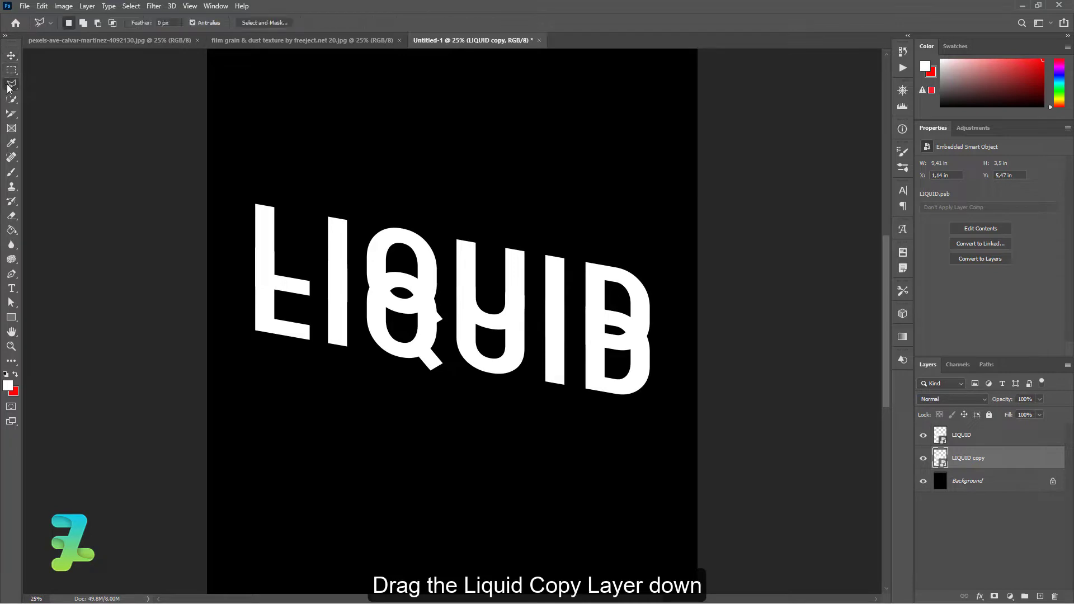
- Draw a slanted polygonal band selection across the lower part of LIQUID
click(654, 318)
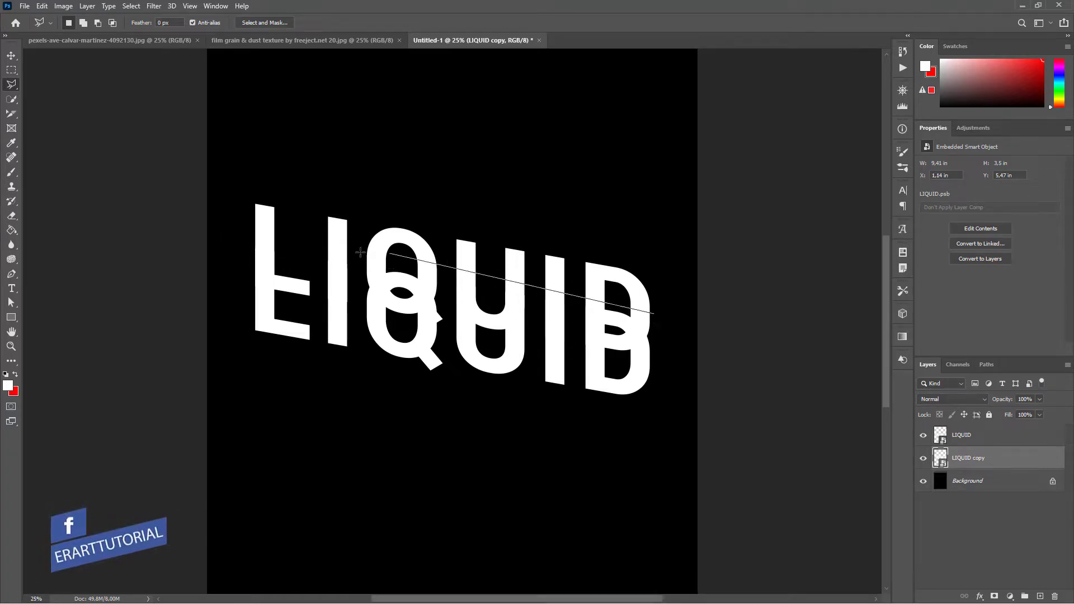
click(219, 238)
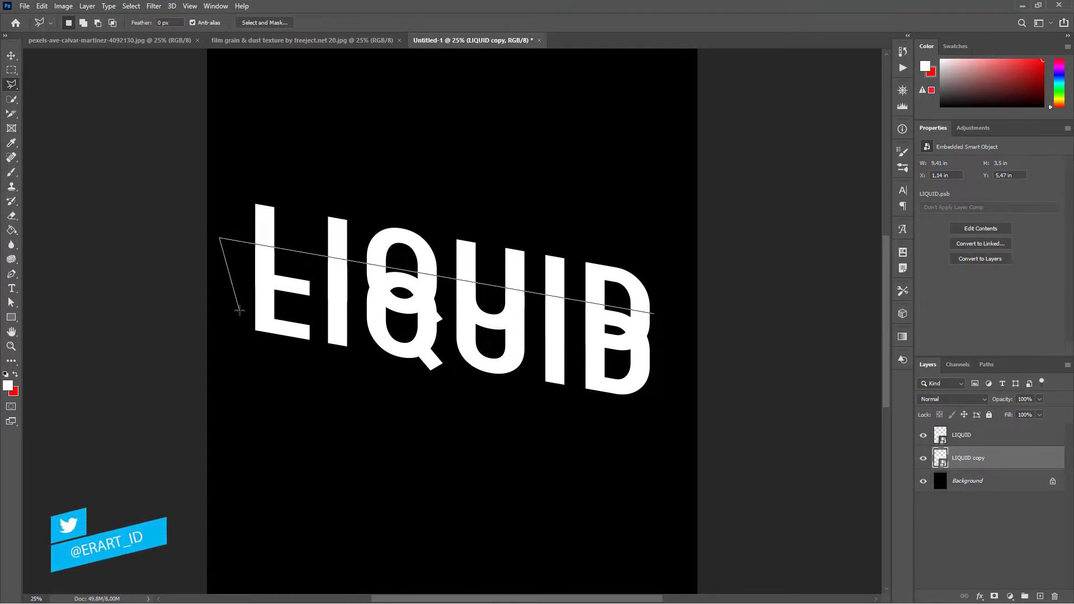
click(238, 354)
click(680, 428)
click(678, 340)
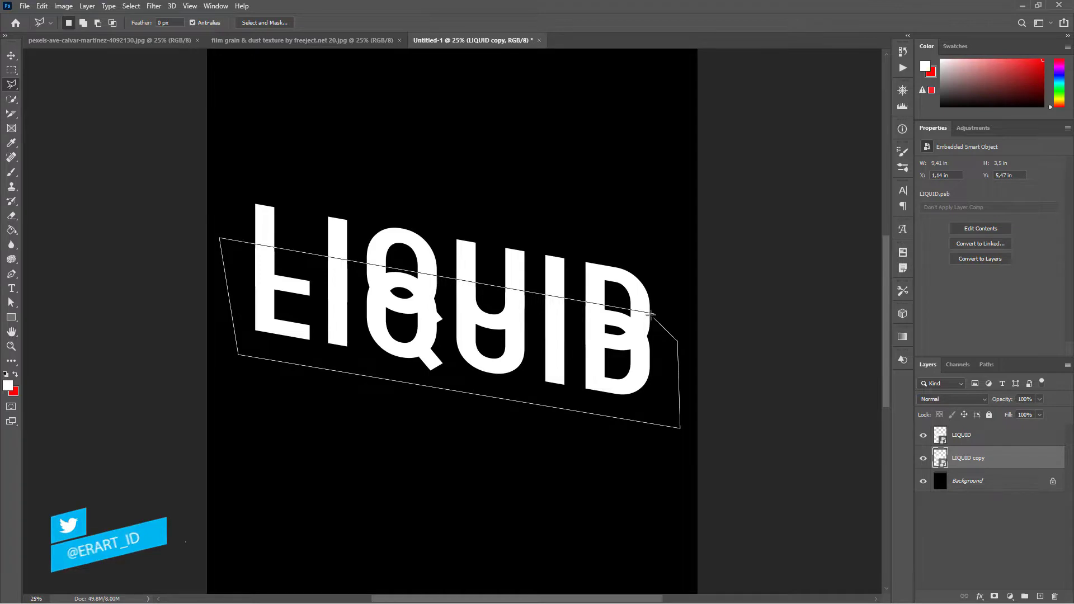
click(653, 313)
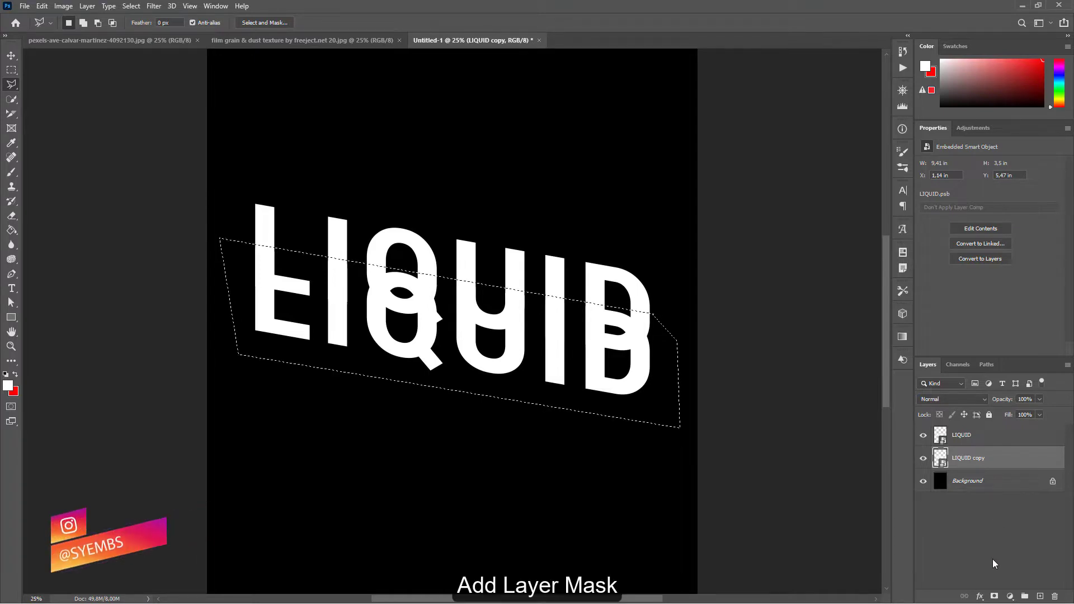
- Mask LIQUID copy to the band, invert the mask, and duplicate it as LIQUID copy 2
click(994, 597)
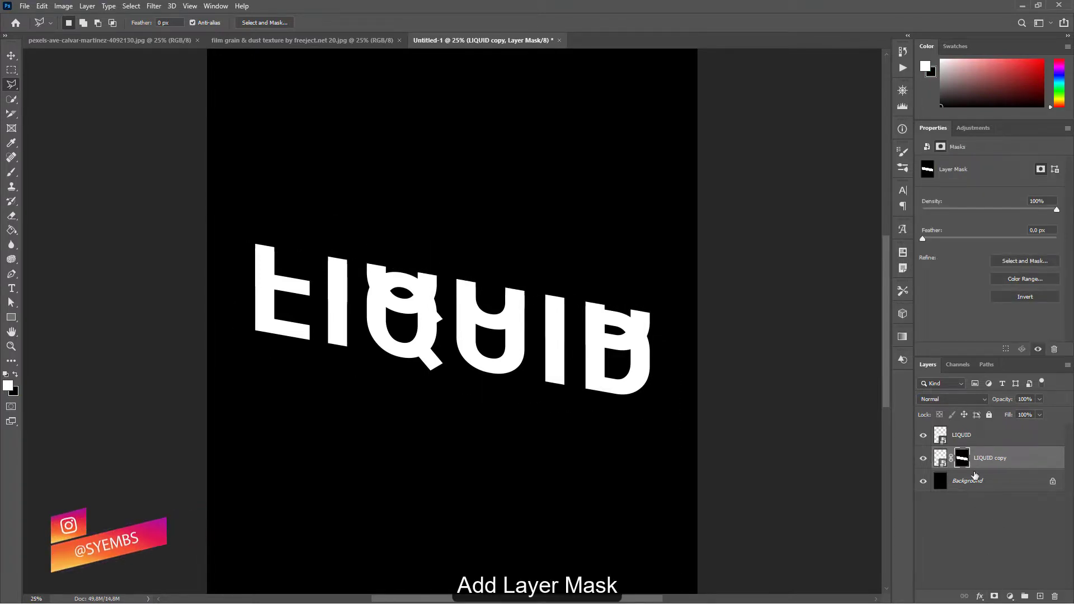
key(ctrl+i)
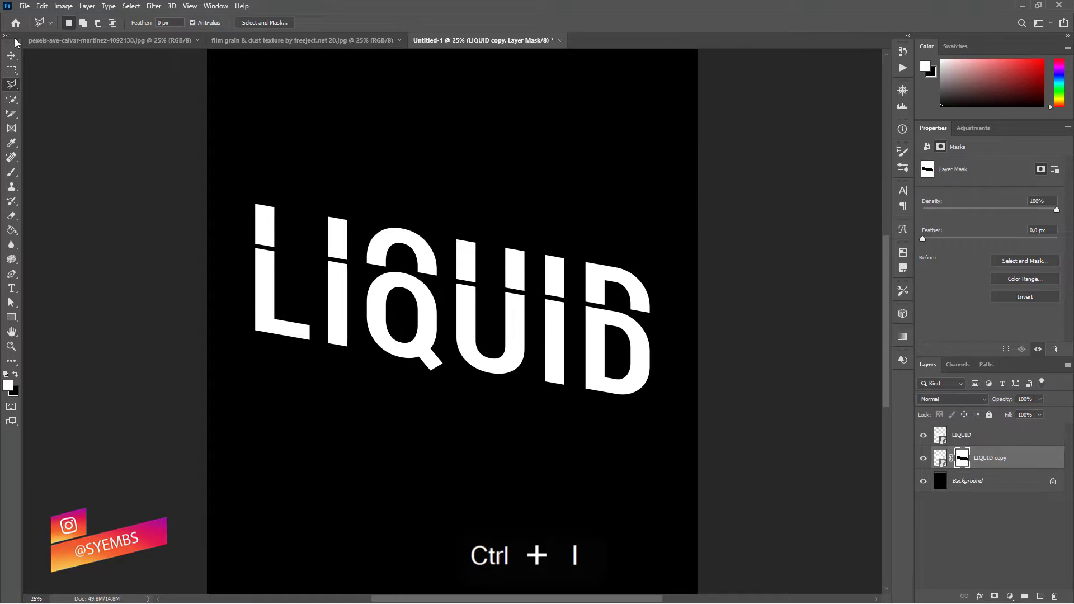
click(11, 56)
key(ctrl+j)
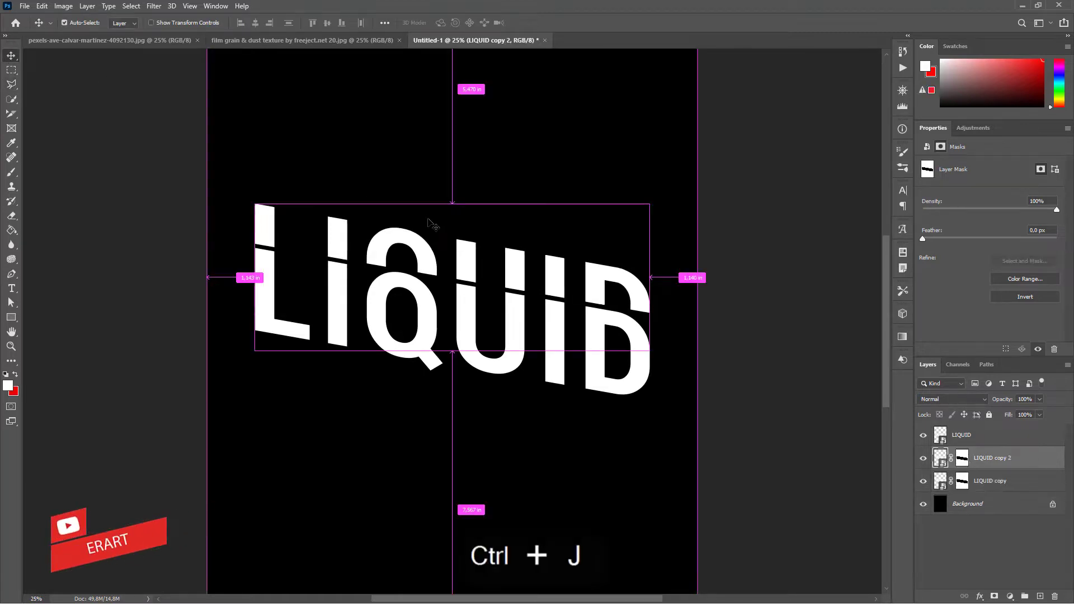
- Raise LIQUID copy 2 about an inch and unlink both copies' content from their masks
drag(428, 223, 426, 214)
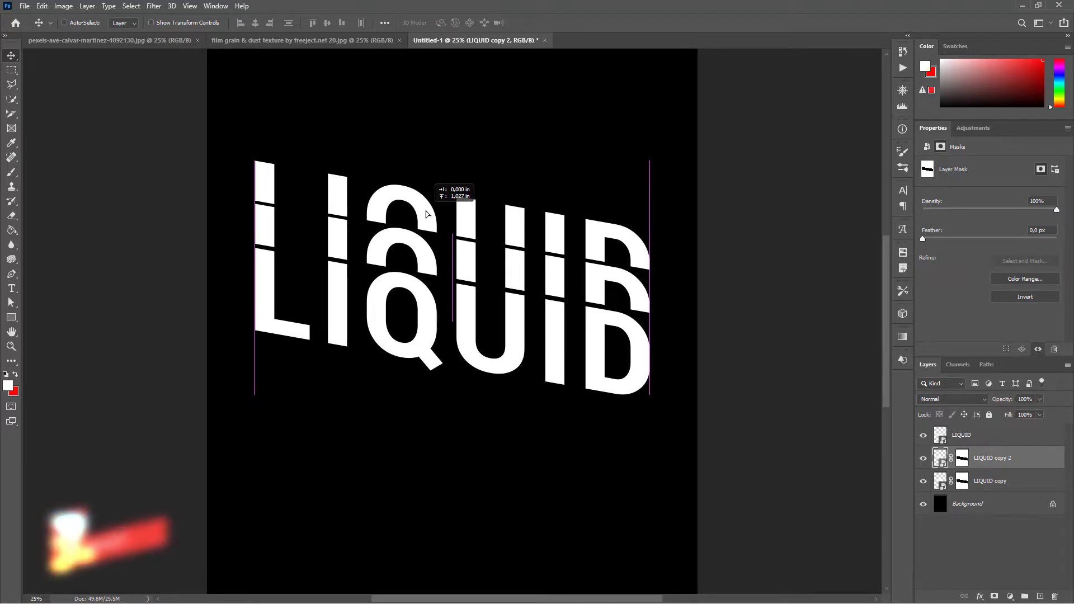
drag(427, 214, 426, 215)
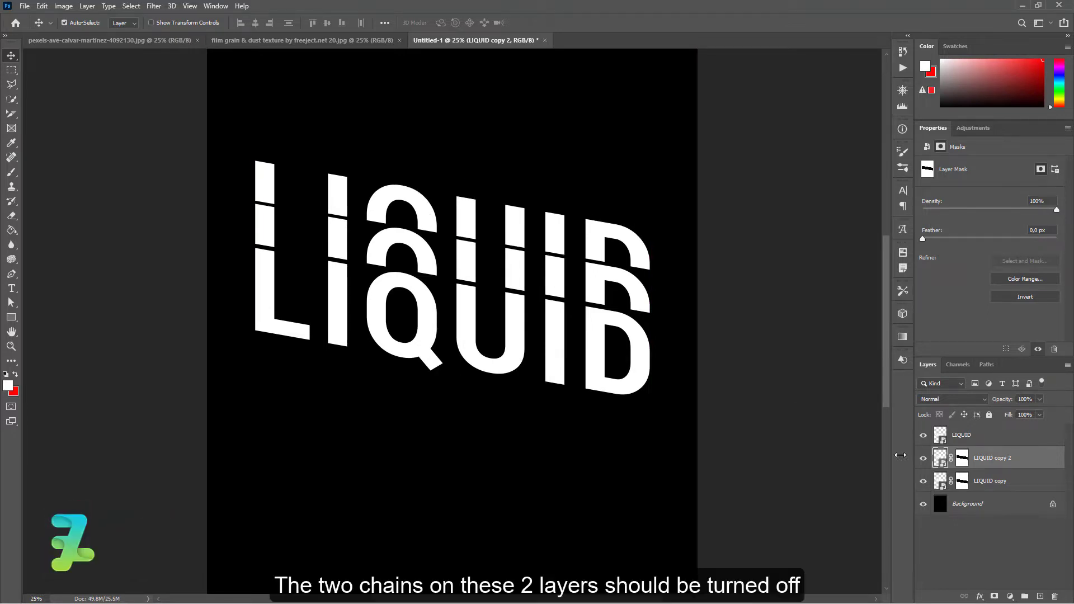
click(945, 460)
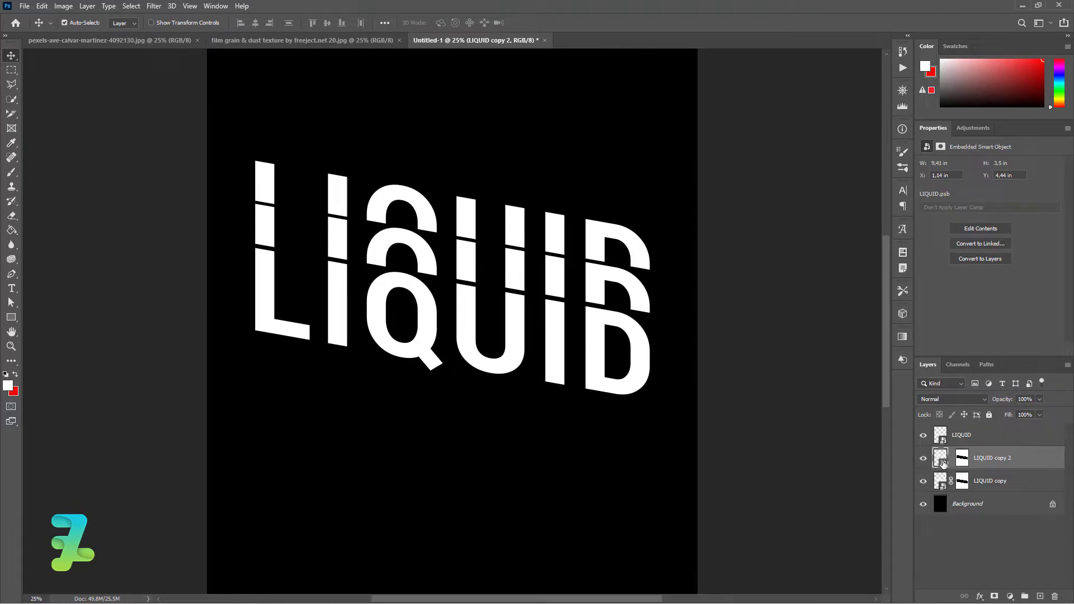
click(952, 458)
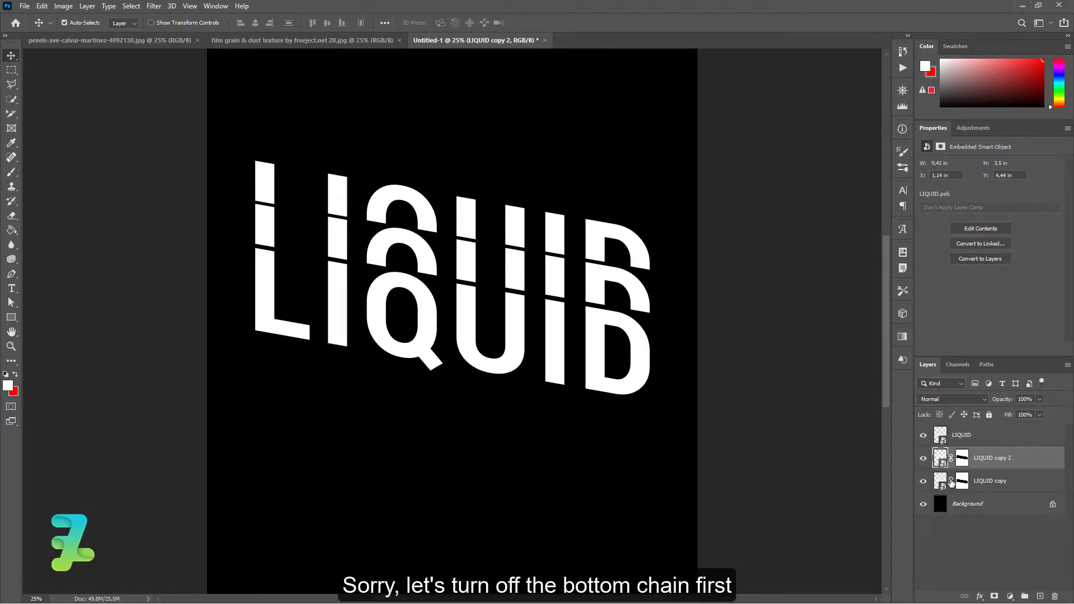
click(951, 483)
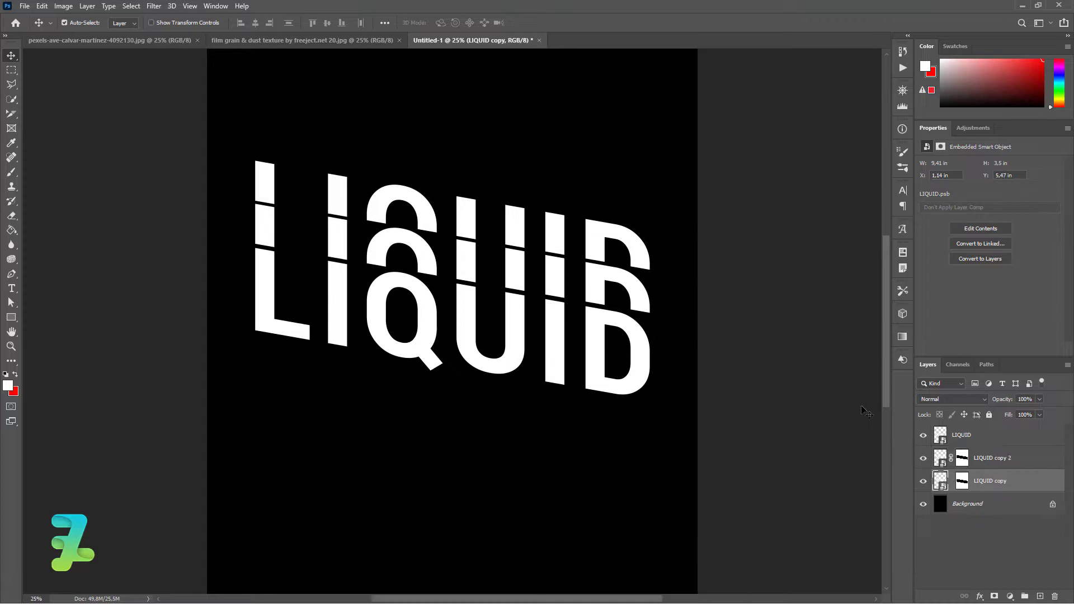
- Nudge LIQUID copy's letters down inside their slice to Y 5.72 in
key(Down)
key(Down)
key(Down)
key(Down)
key(Up)
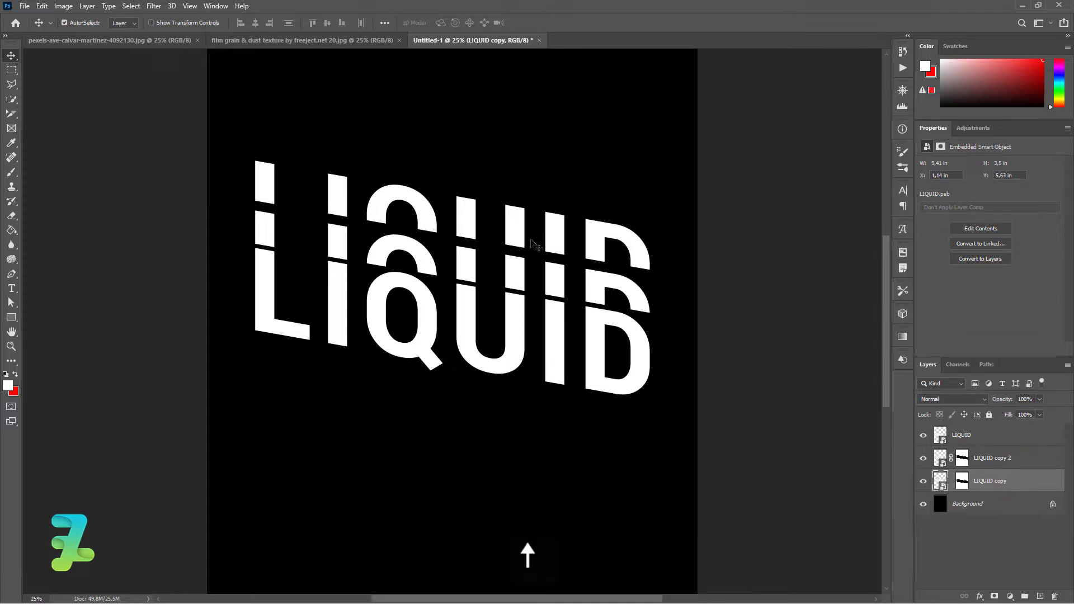
key(Up)
key(Up)
key(Up)
key(Down)
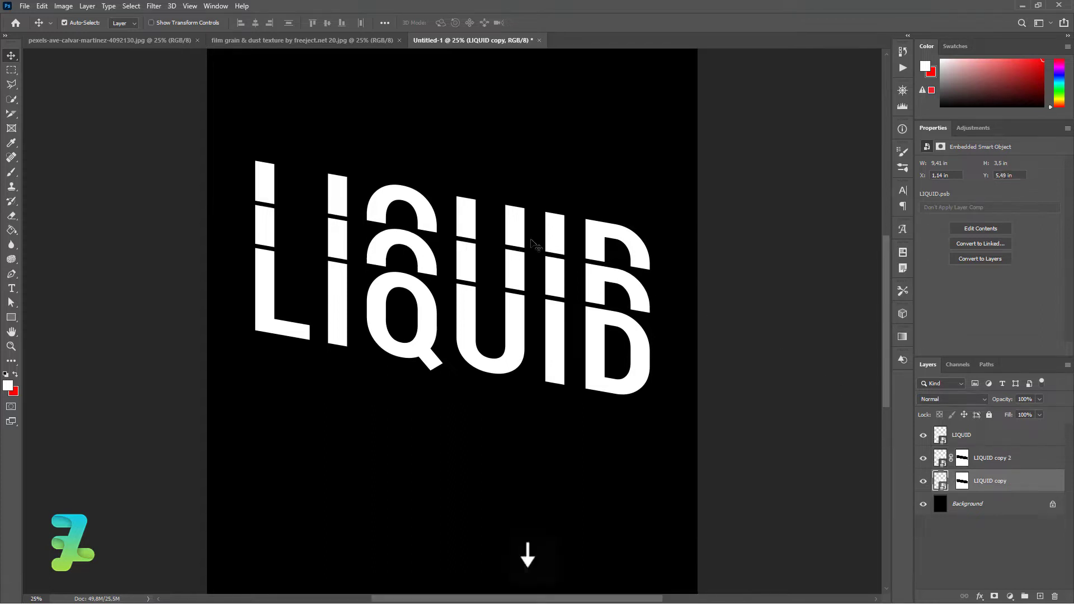
key(Down)
key(Down)
key(Down)
key(Down)
key(Down)
key(Down)
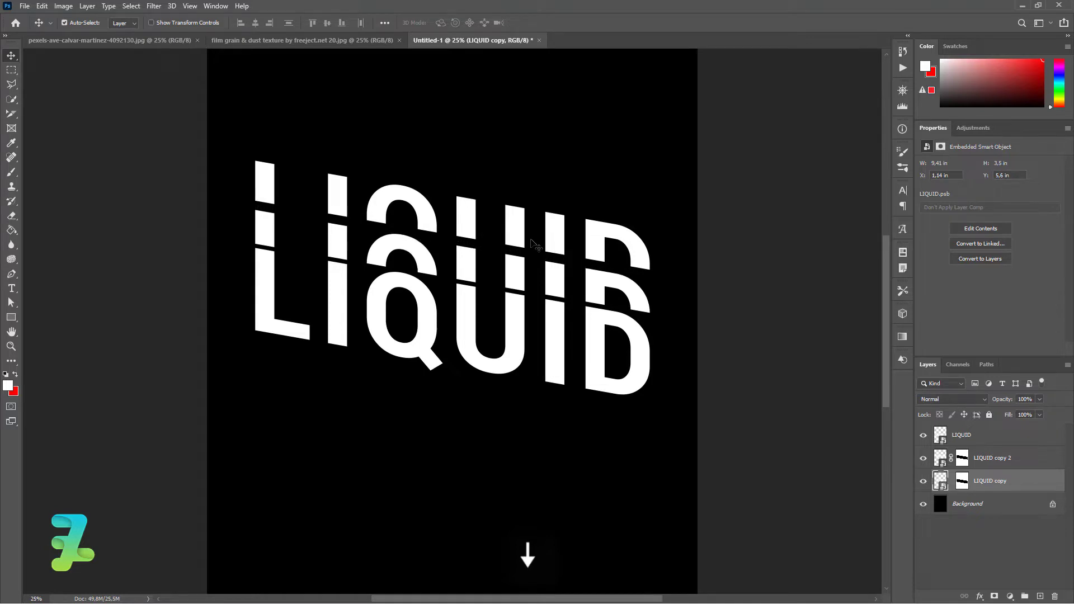
key(Down)
key(Down)
key(Down)
key(Down)
key(Down)
key(Down)
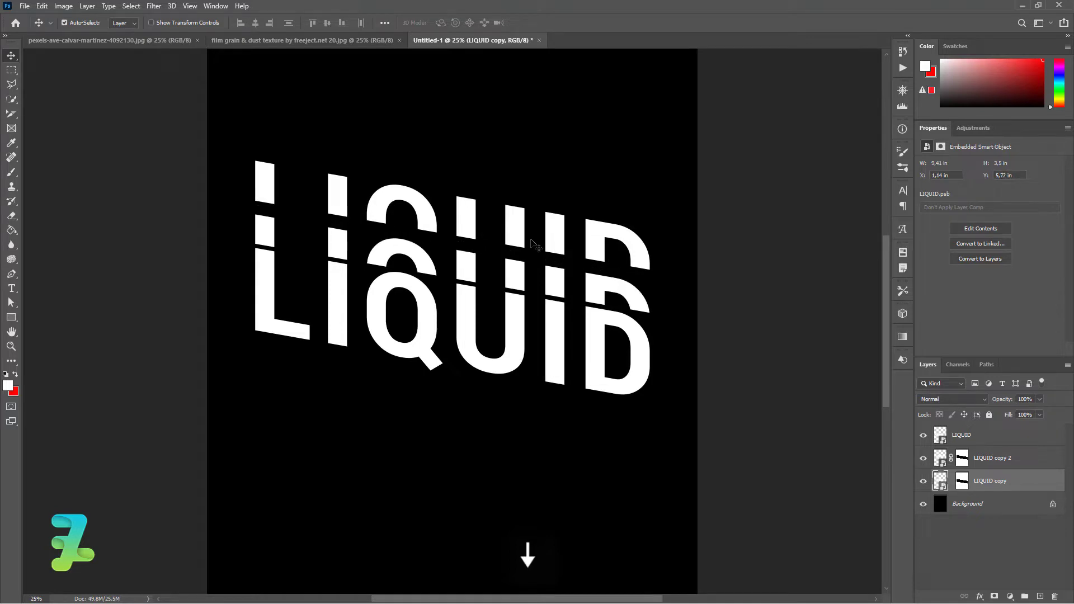
key(Down)
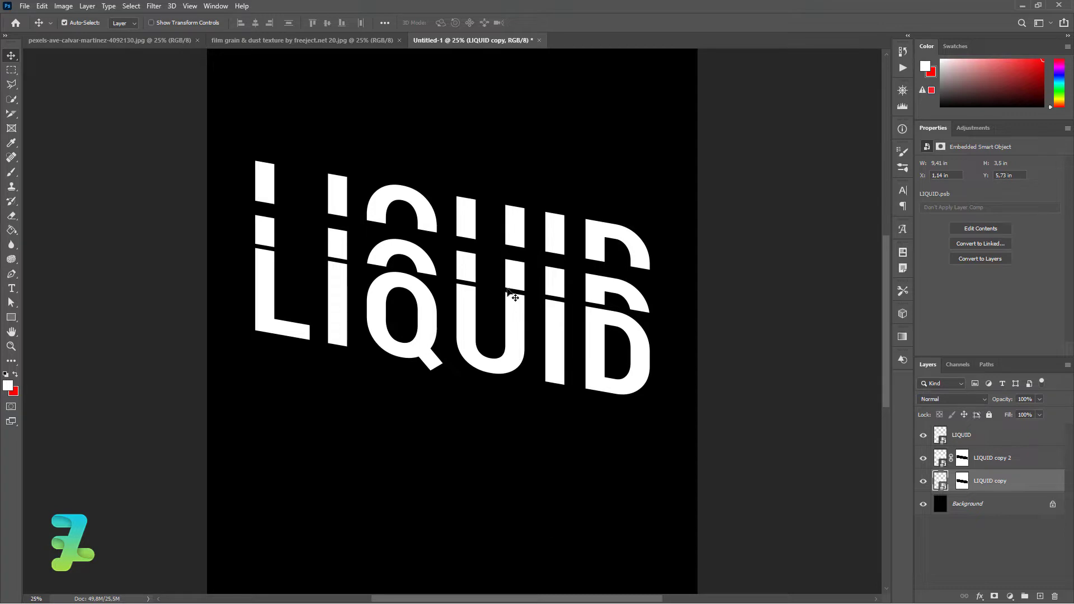
- Slide LIQUID copy 2's letters down within their masked slice to Y 5.16 in
click(942, 459)
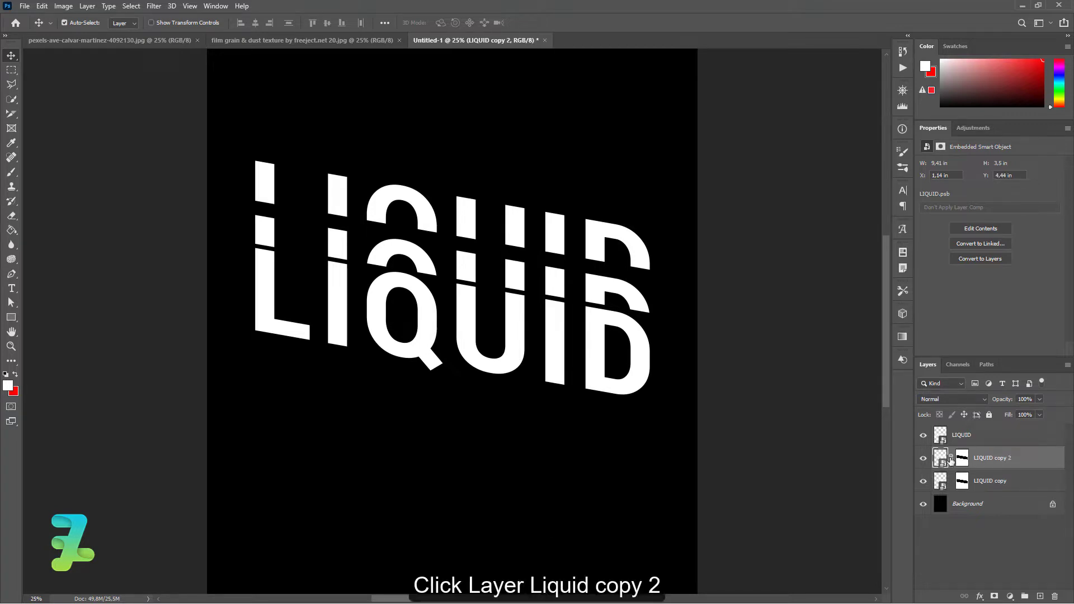
drag(554, 228, 551, 240)
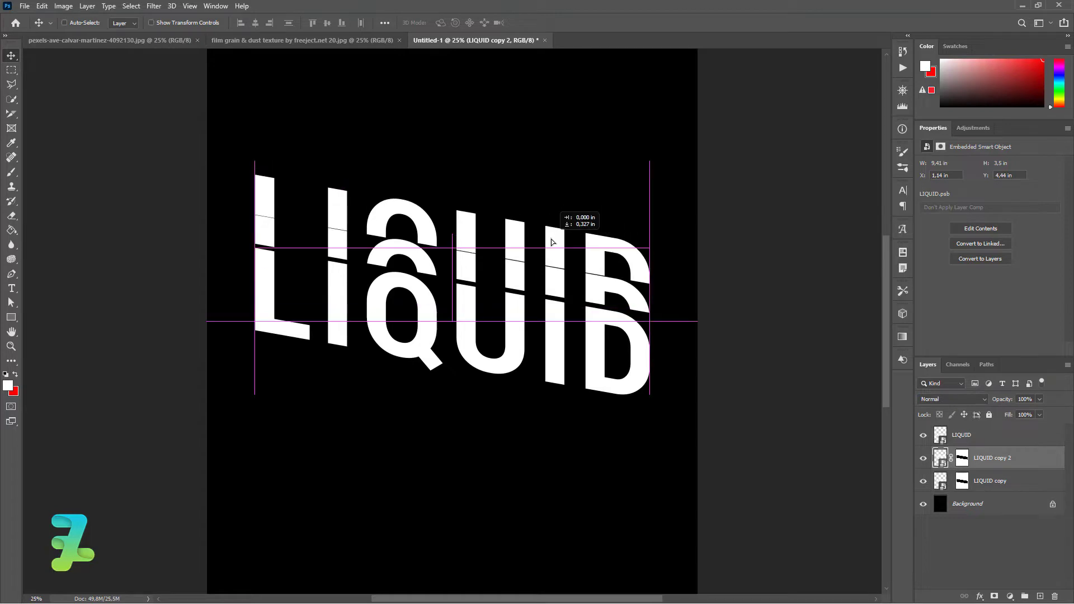
key(Down)
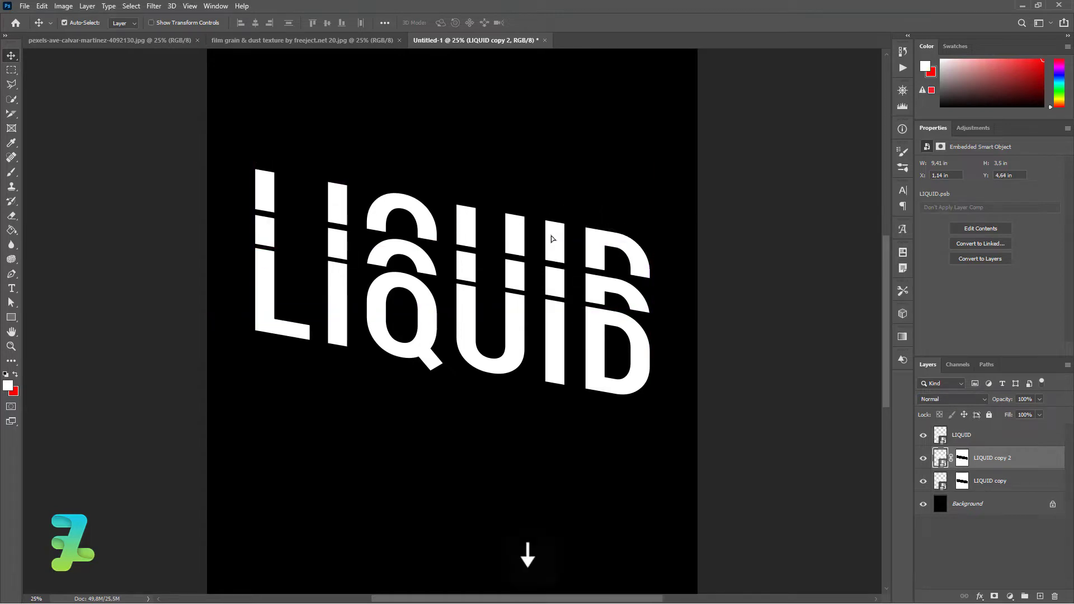
key(Down)
key(ctrl+z)
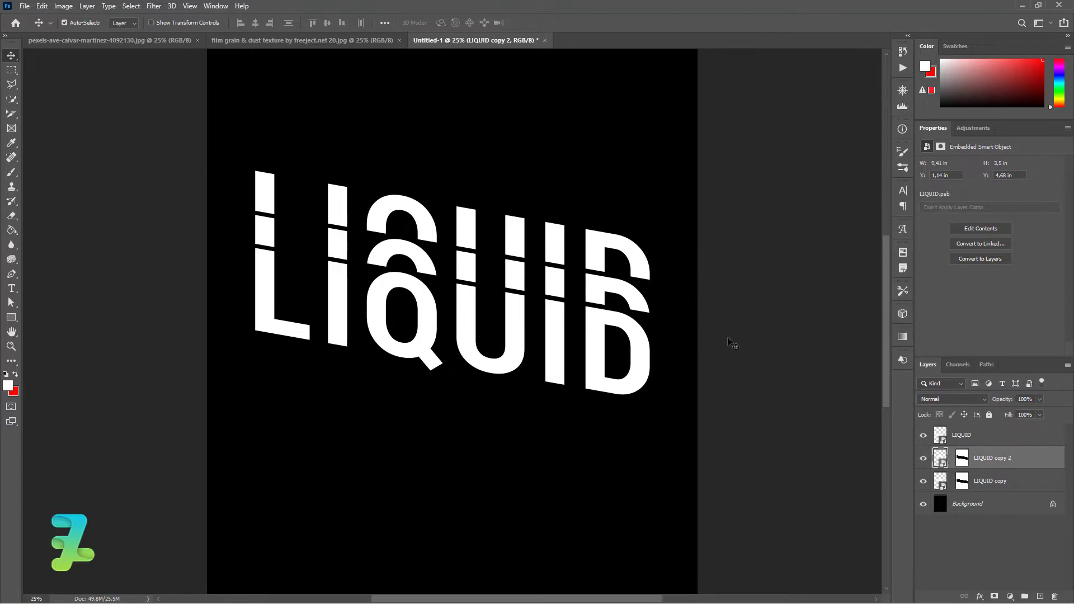
key(Down)
key(Down)
key(Down)
key(Down)
key(Down)
key(Down)
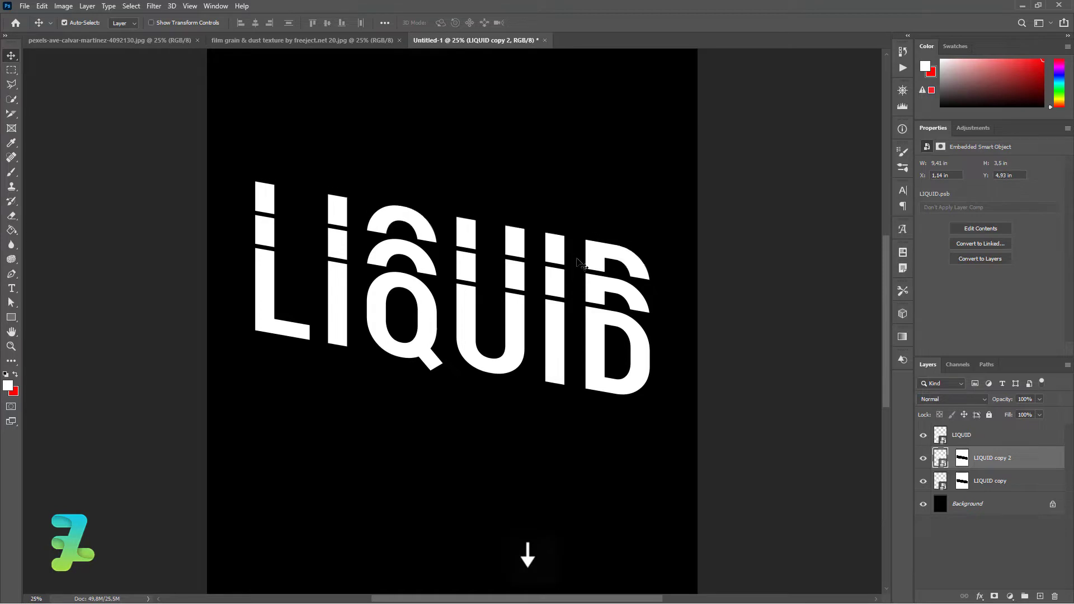
key(Down)
key(Down)
key(Down)
key(Down)
key(Down)
key(Down)
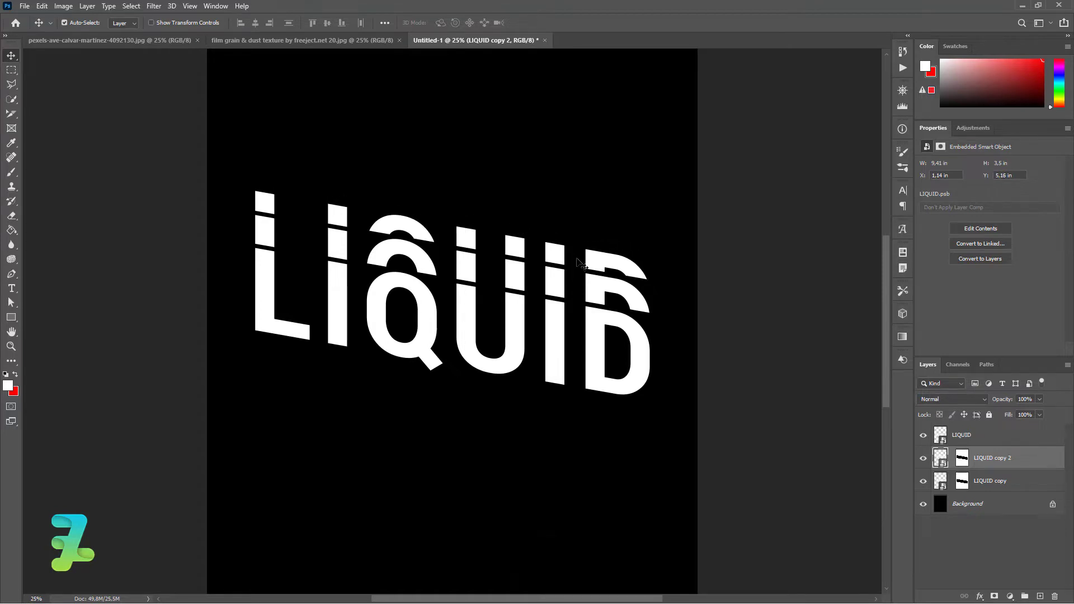
key(Down)
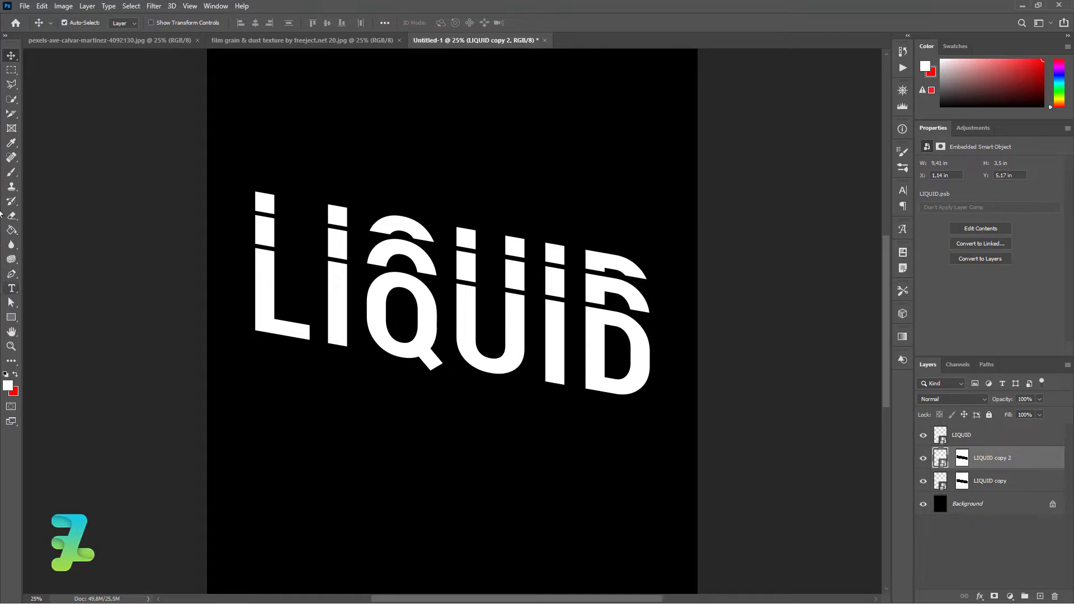
- Duplicate LIQUID as LIQUID copy 3 beneath the original and lower it to Y 7.65 in
click(937, 437)
key(ctrl+j)
drag(939, 433, 932, 462)
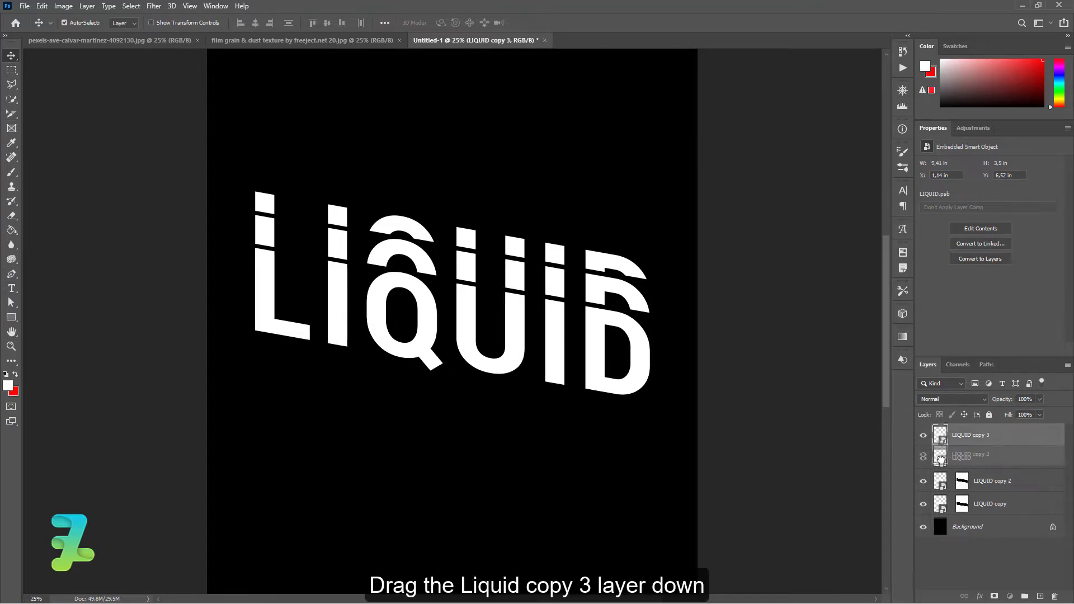
drag(415, 317, 414, 370)
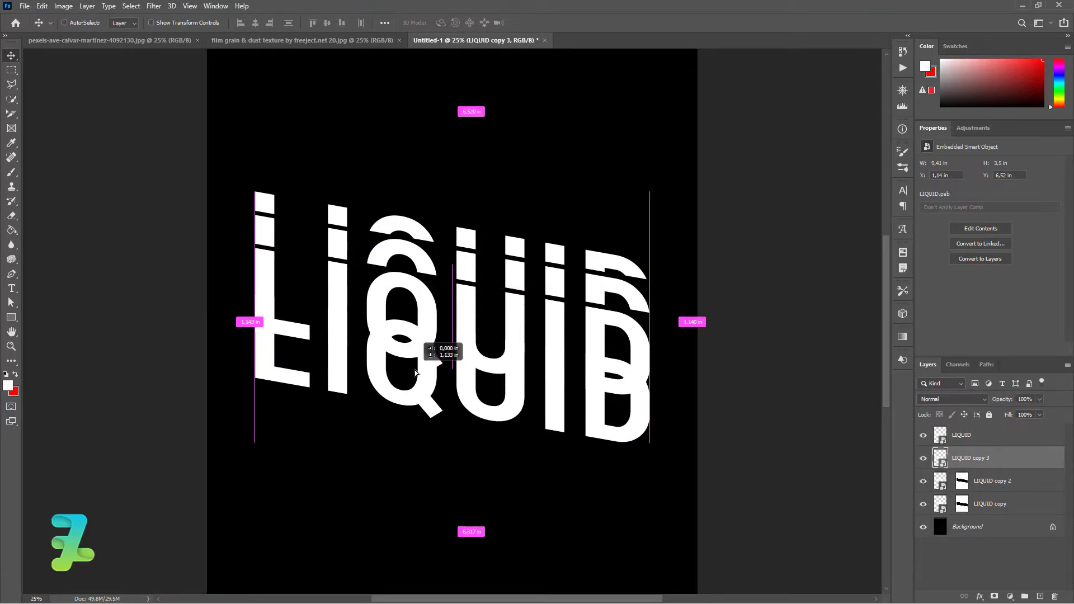
drag(414, 370, 415, 370)
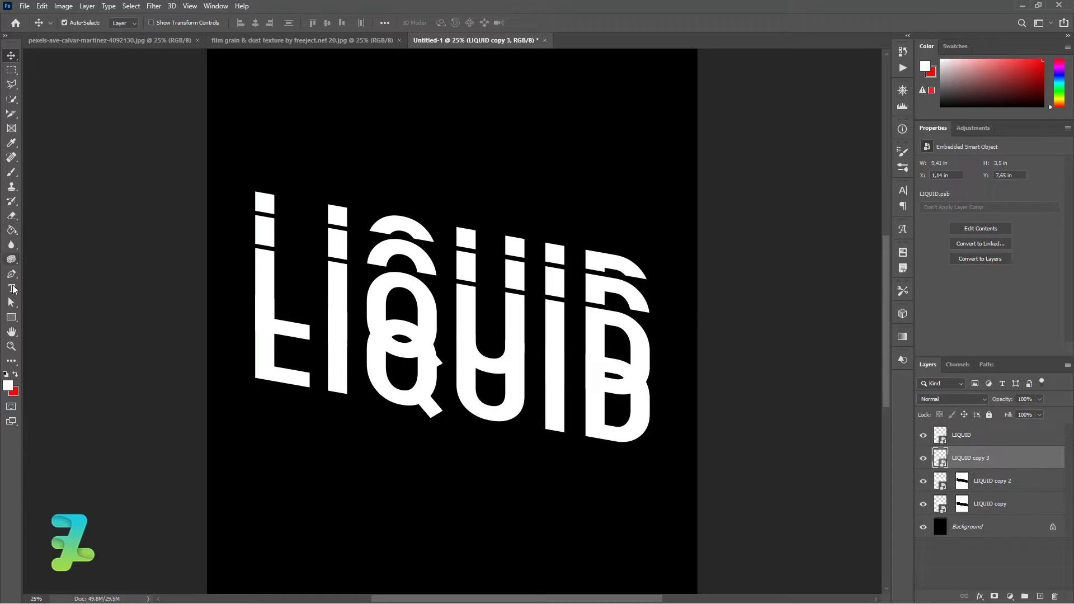
- Mask LIQUID copy 3 to a slanted polygonal strip across the lower text, with the mask inverted
click(11, 272)
click(11, 84)
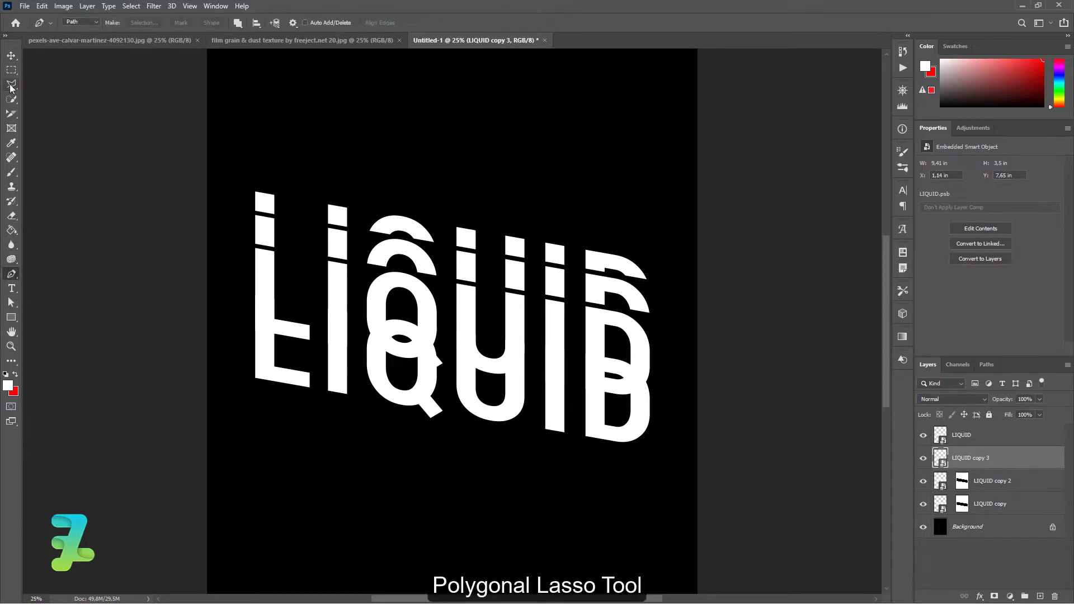
click(40, 98)
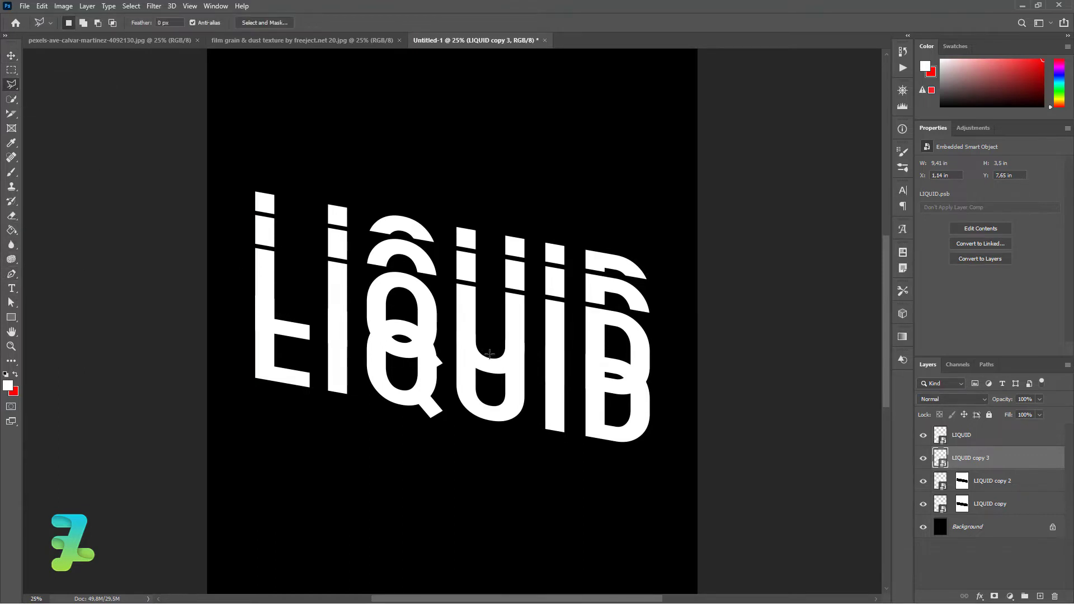
click(245, 333)
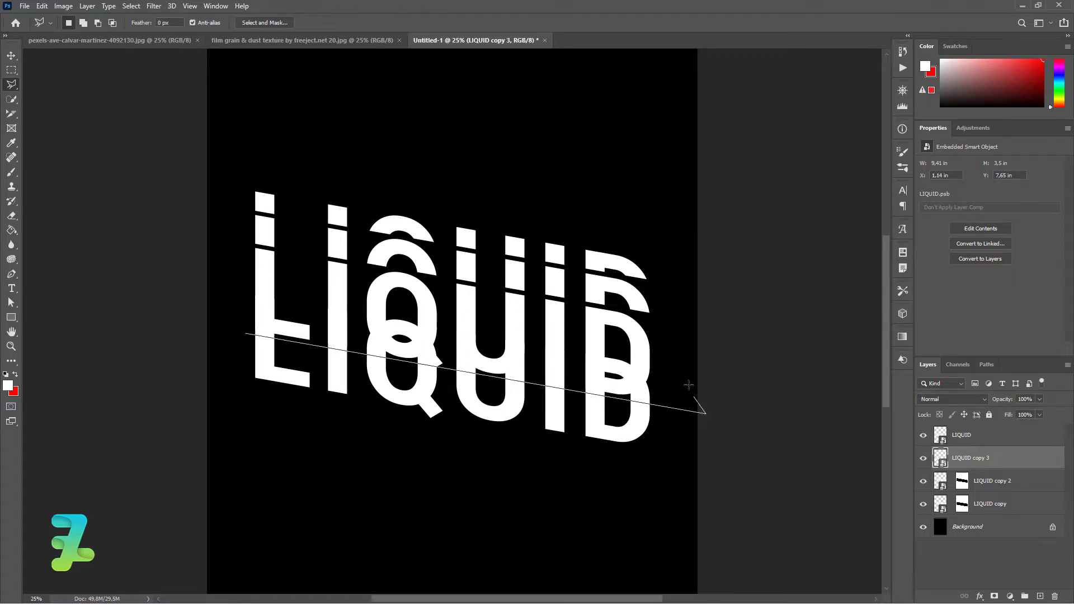
click(677, 351)
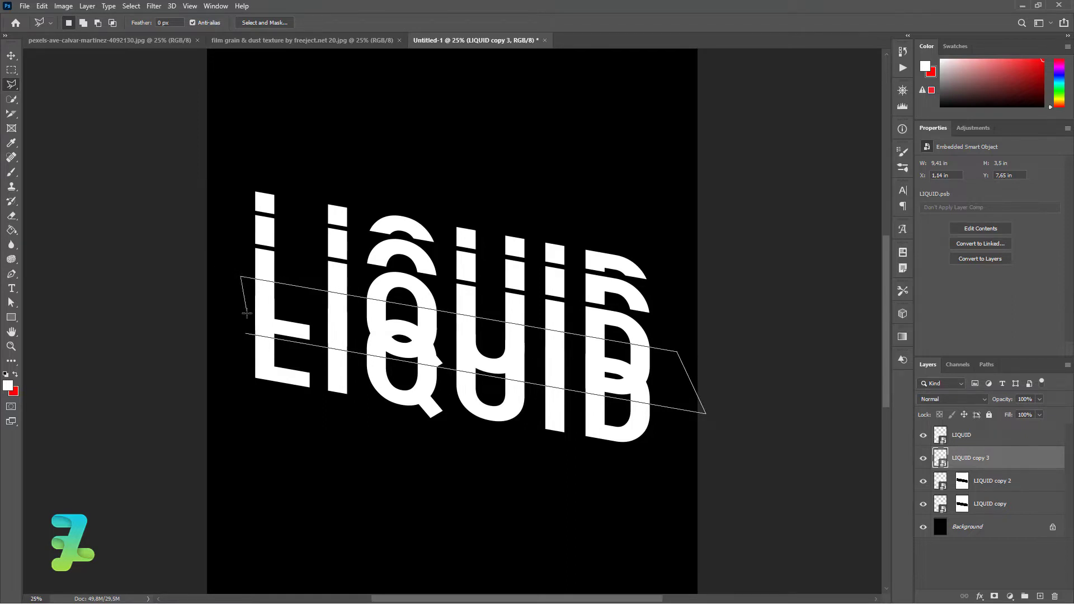
double_click(246, 334)
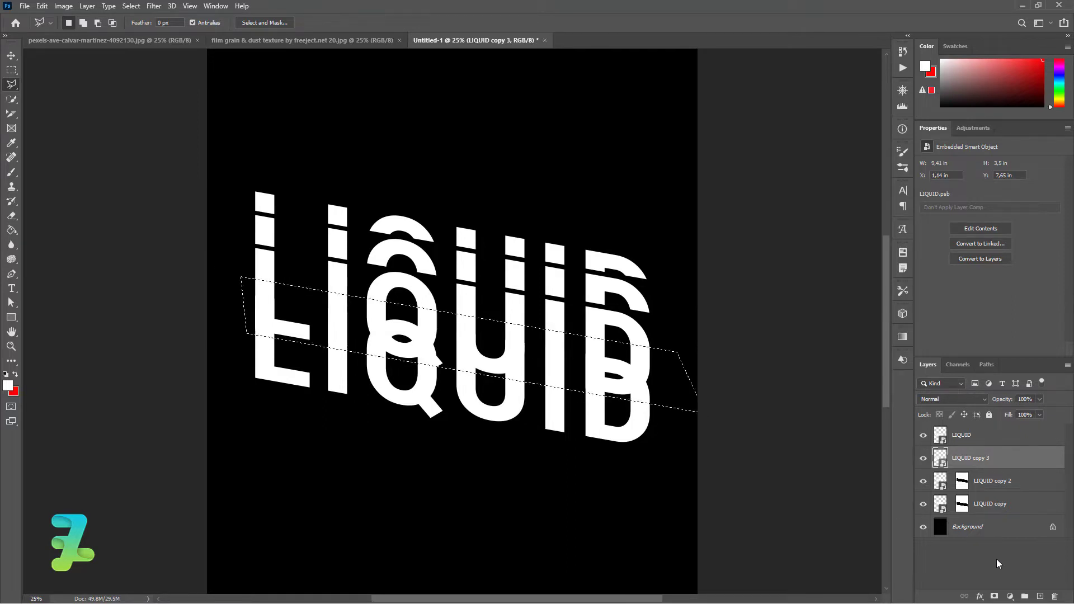
click(994, 597)
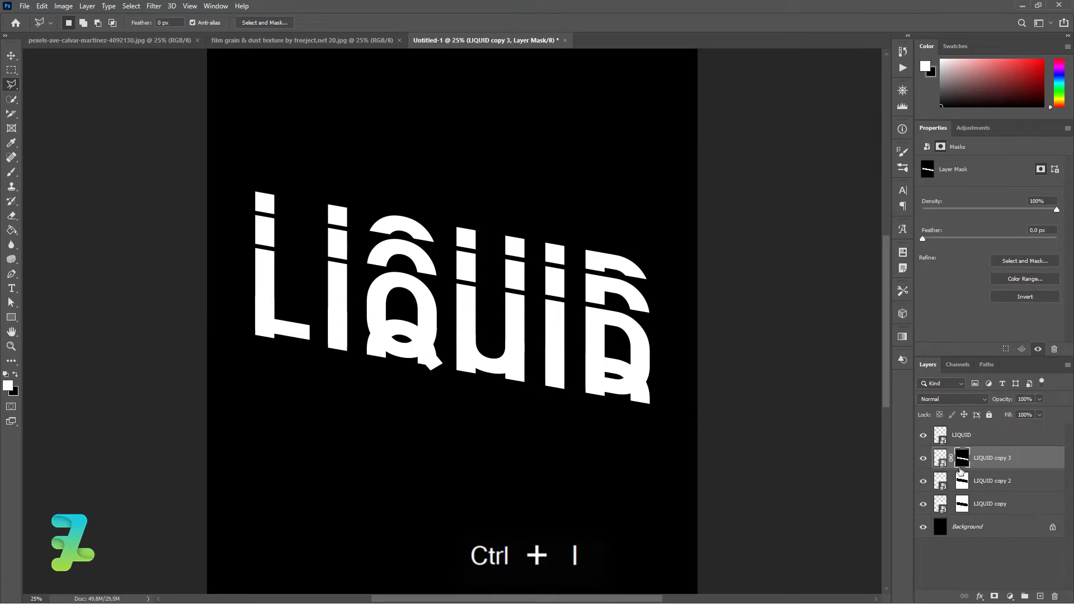
key(ctrl+i)
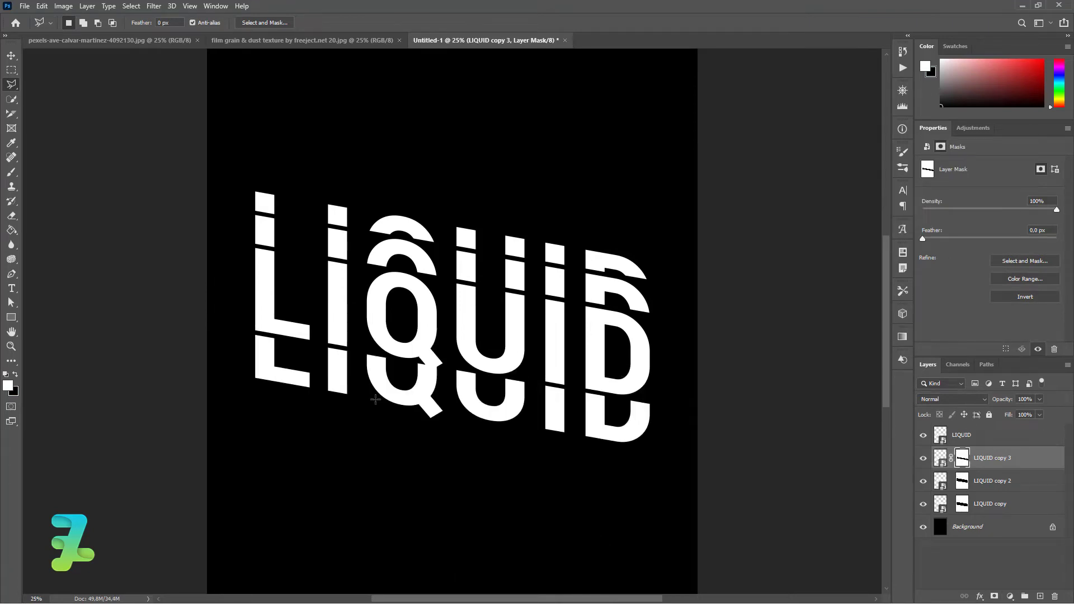
click(12, 56)
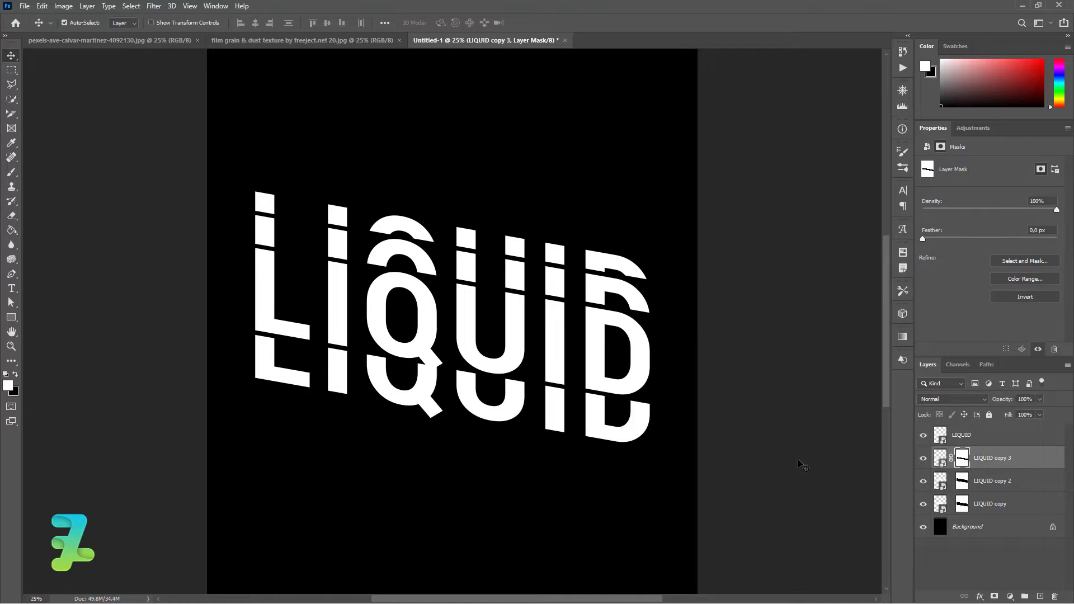
- Duplicate LIQUID copy 3 as LIQUID copy 4 and drag it down below the text
key(ctrl+j)
click(940, 459)
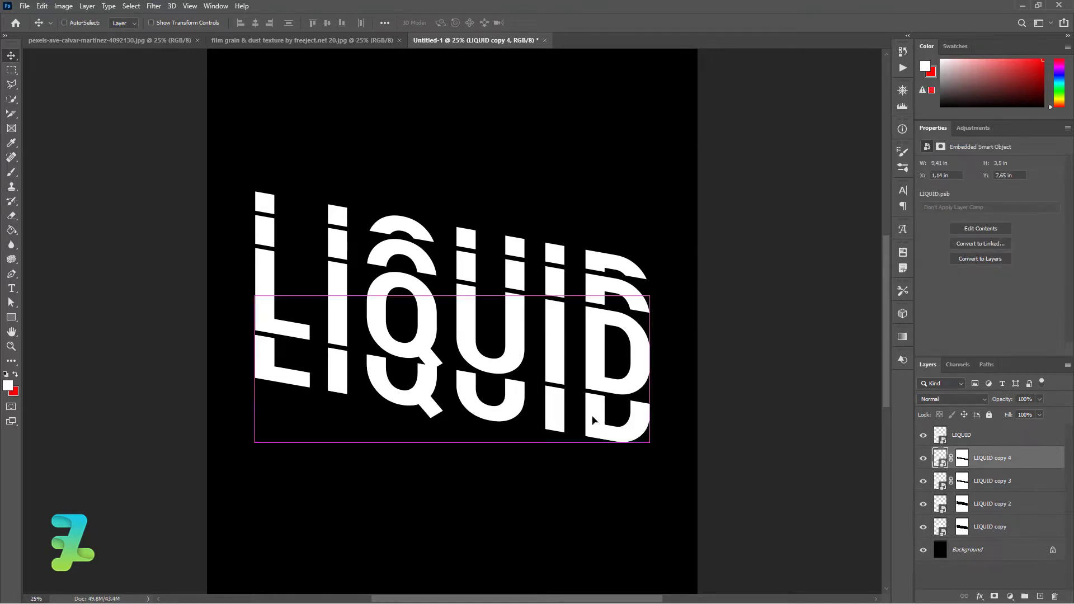
drag(593, 419, 594, 463)
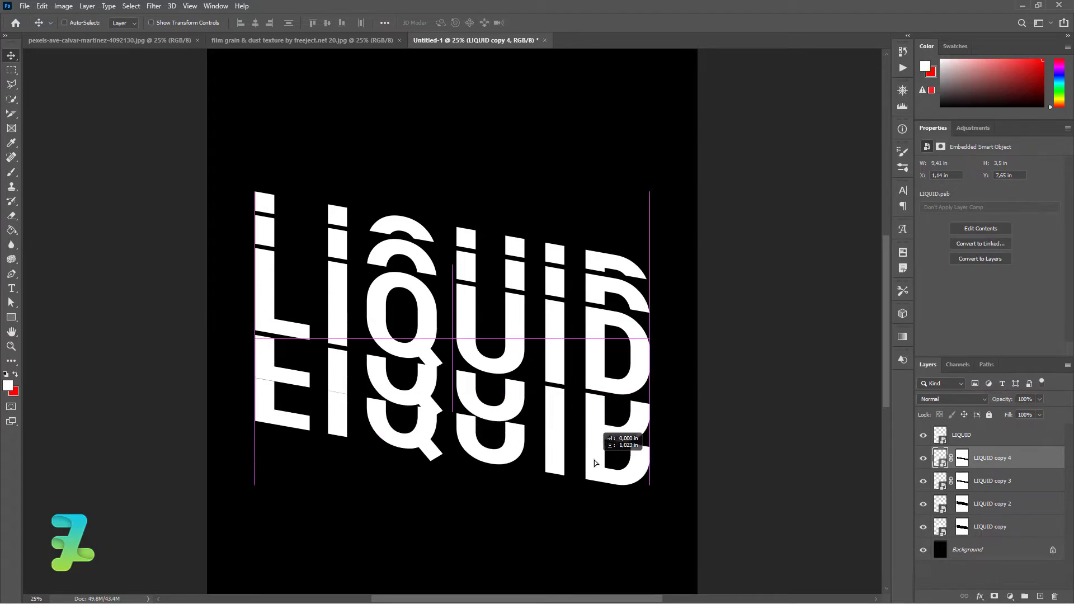
drag(594, 463, 595, 469)
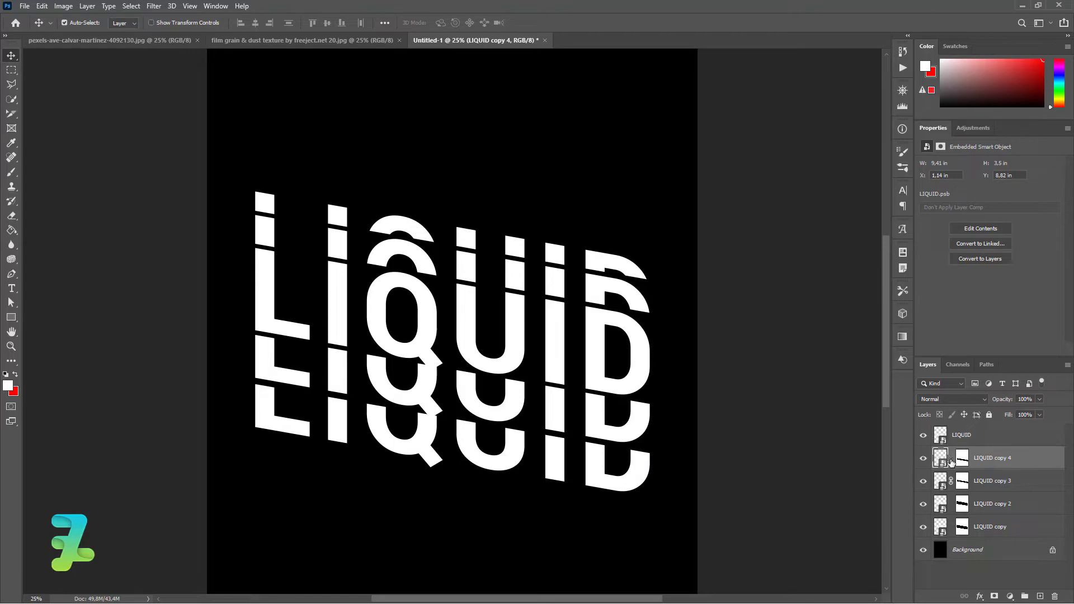
- Nudge LIQUID copy 4 with the arrow keys until it sits at Y 8.61 in
key(Up)
key(Up)
key(Up)
key(Up)
key(Up)
key(Up)
key(Up)
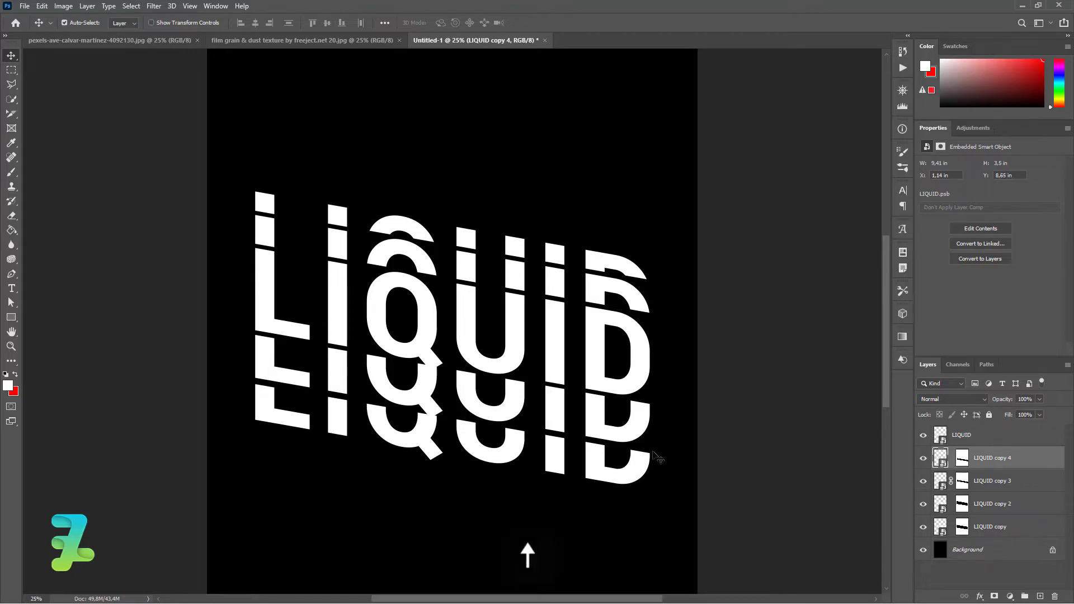
key(Up)
key(Up)
key(Up)
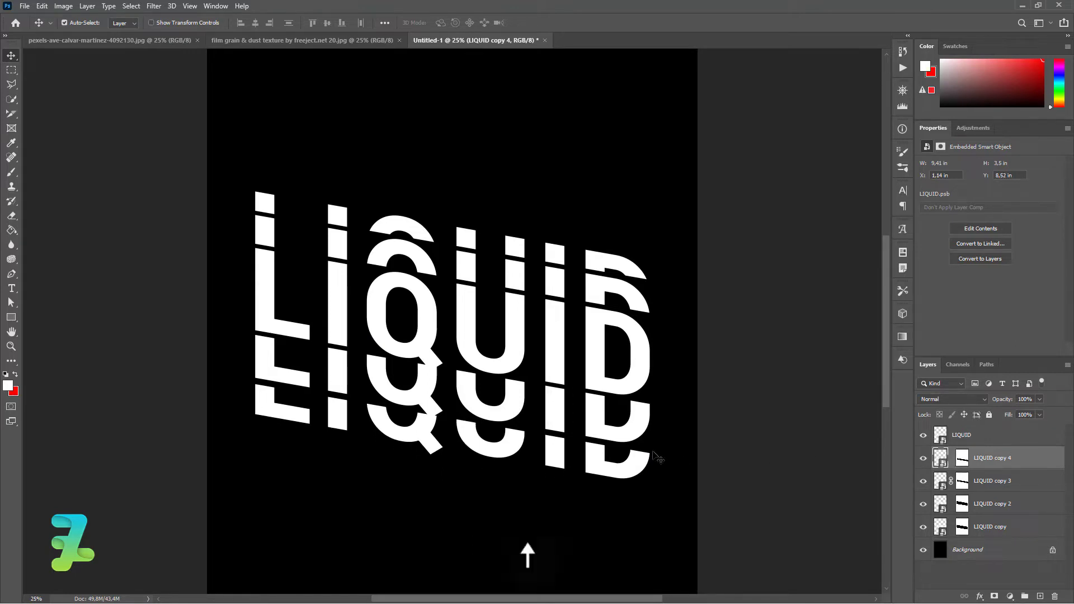
key(Up)
key(Up)
key(Up)
key(Up)
key(Up)
key(Up)
key(Up)
key(Up)
key(Up)
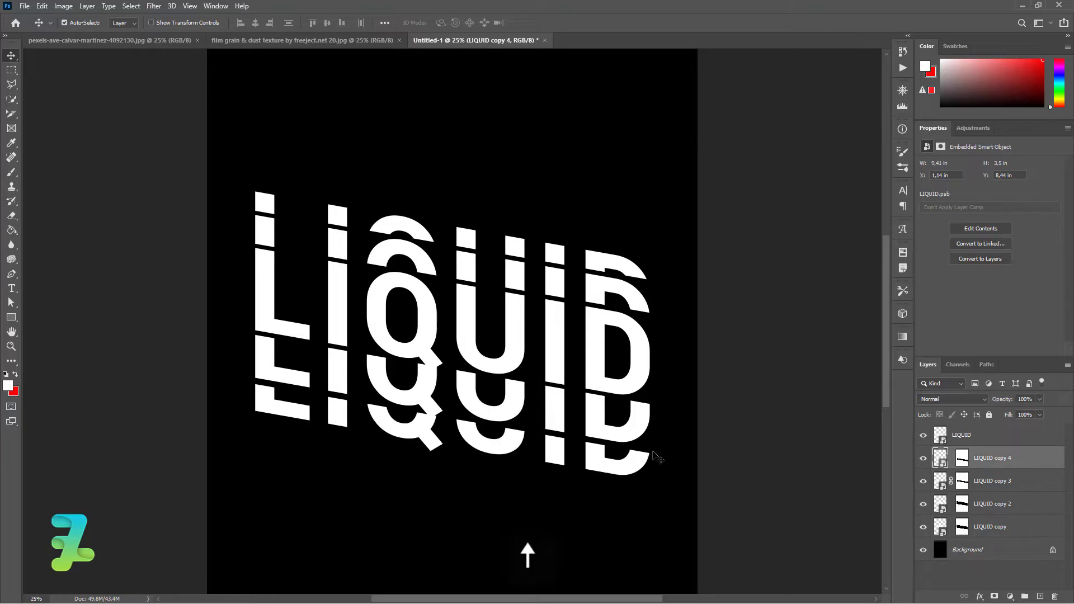
key(Down)
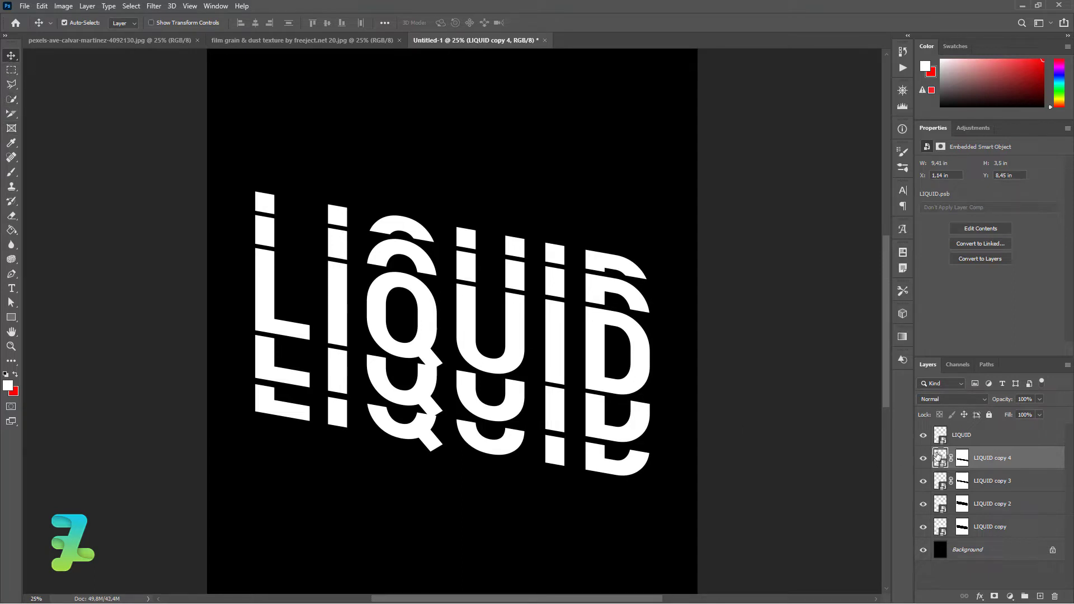
key(Down)
key(Down)
key(Down)
key(Down)
key(Down)
key(Down)
key(Down)
key(Down)
key(Down)
key(Down)
key(Down)
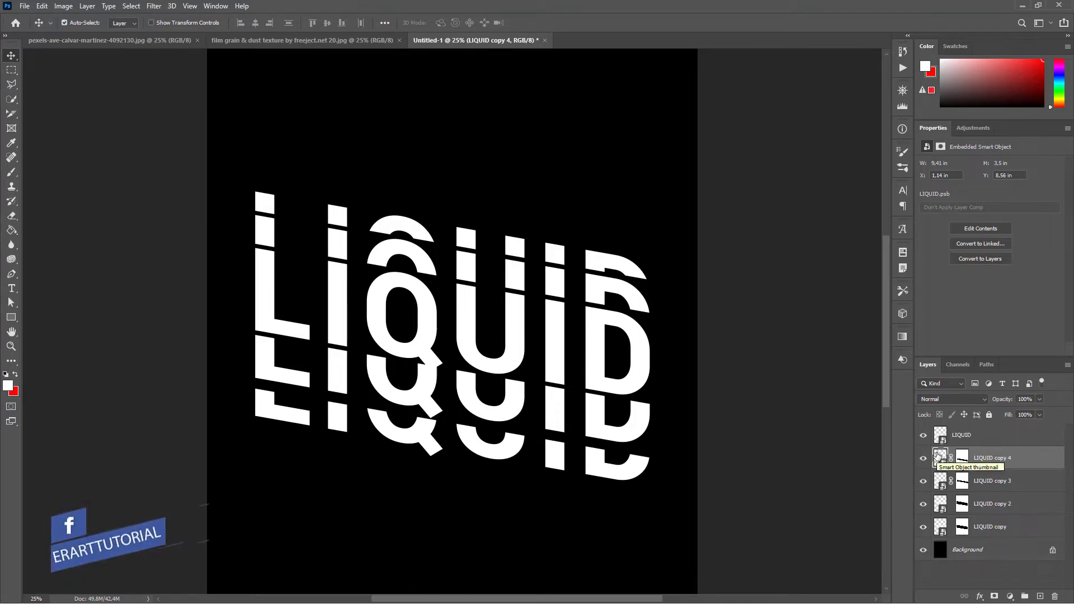
key(Down)
key(Down)
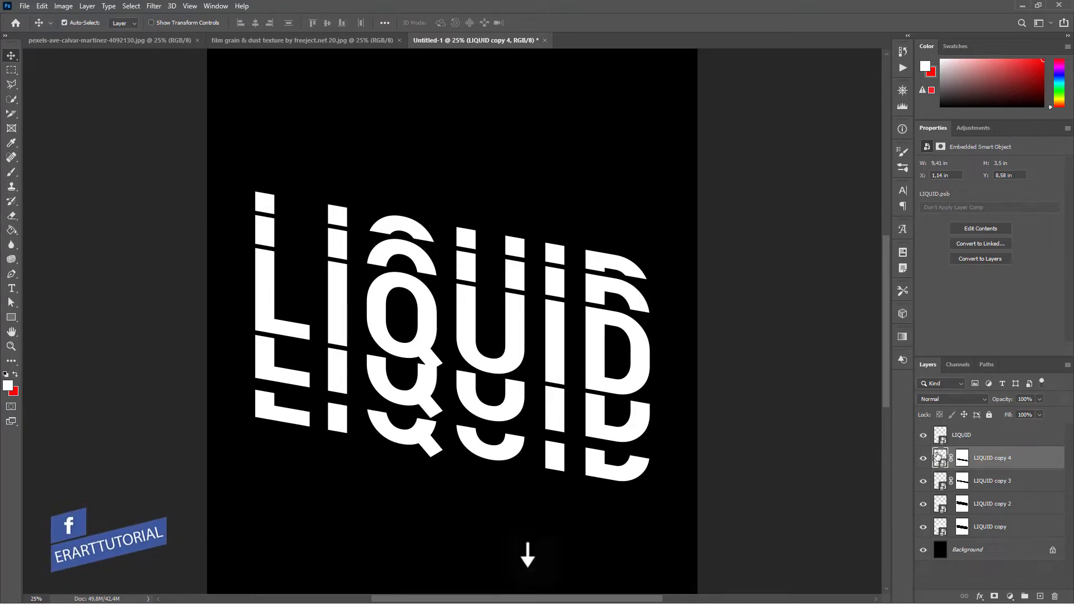
key(Down)
key(Down)
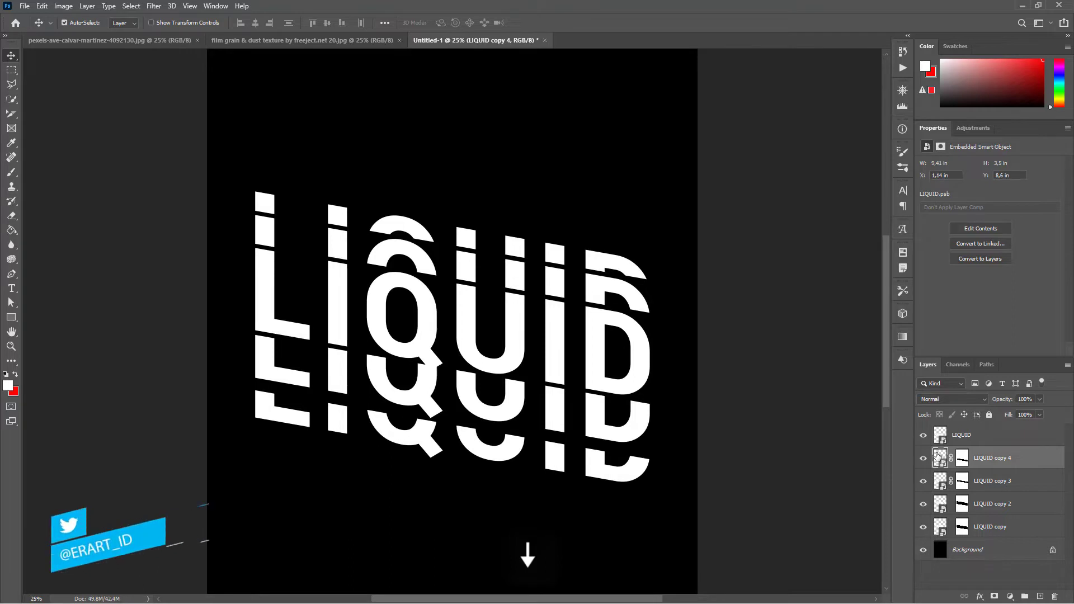
key(Down)
key(Down)
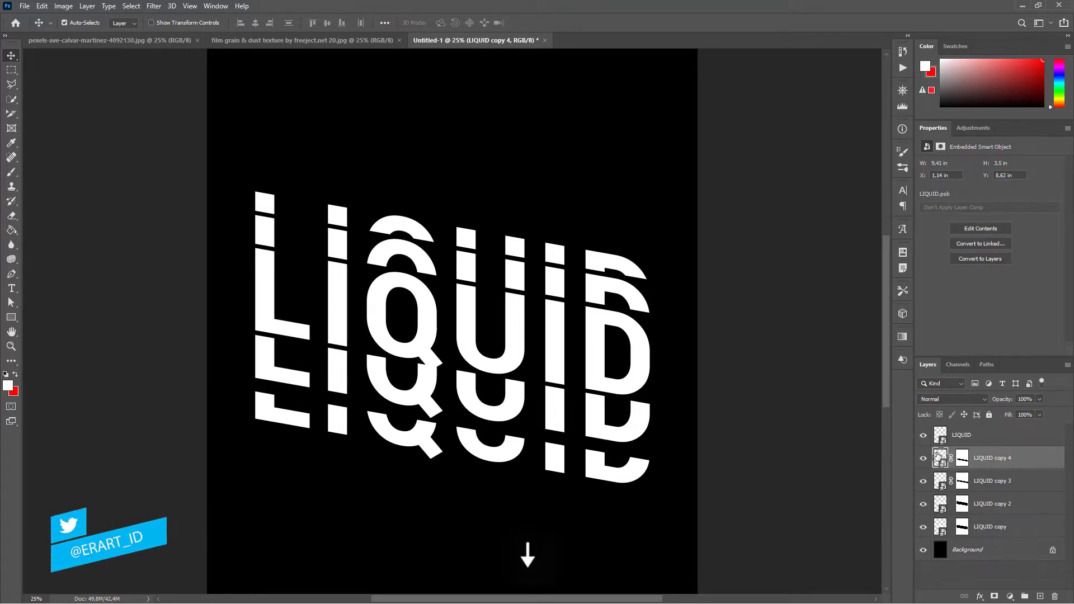
key(Up)
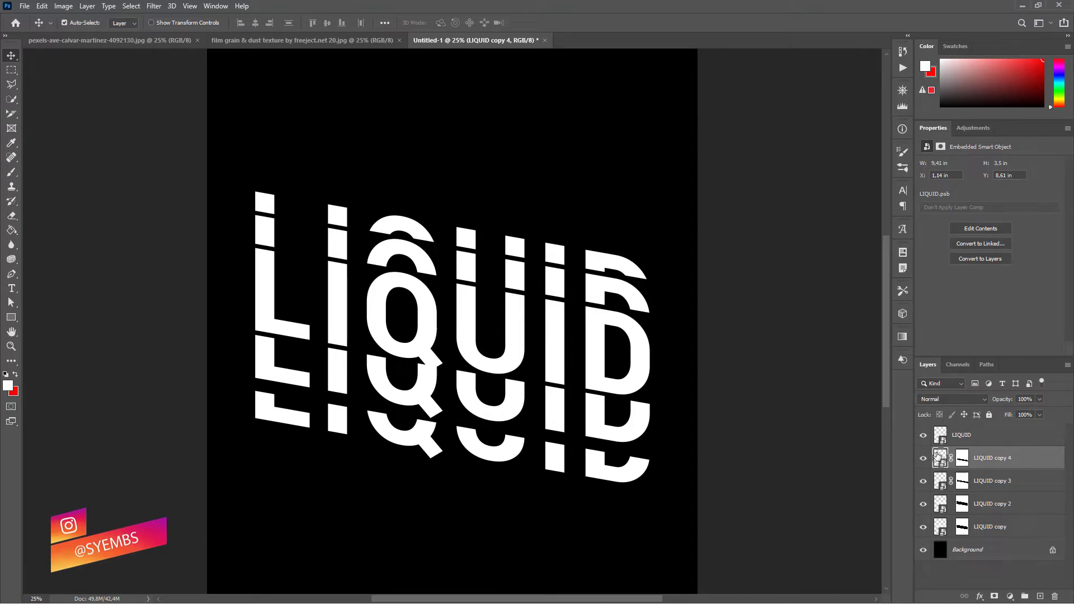
- Group every layer from LIQUID down to LIQUID copy into Group 1
click(1017, 440)
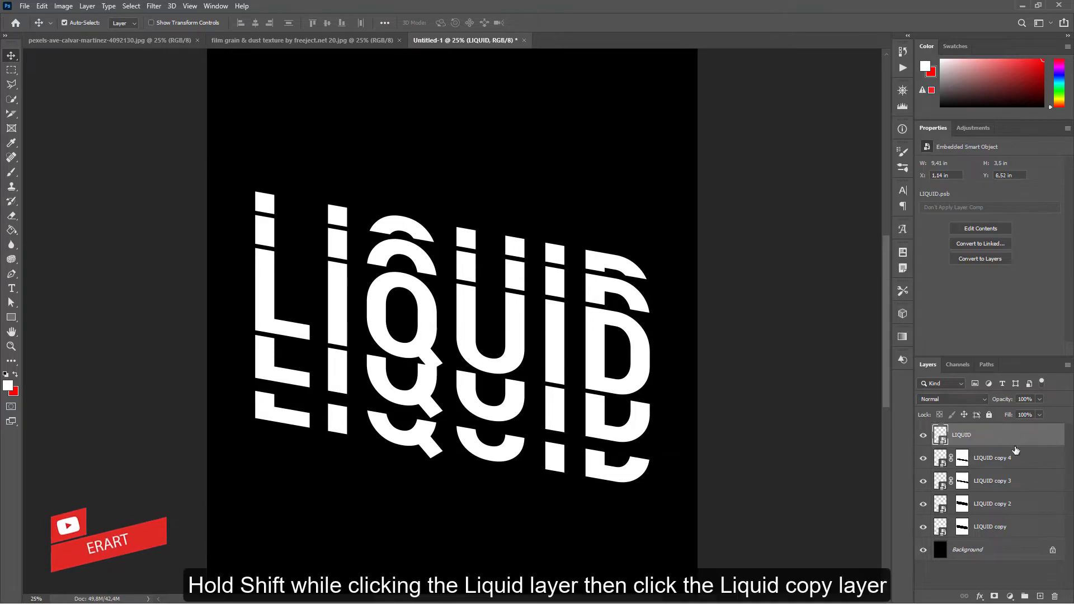
shift+click(1036, 532)
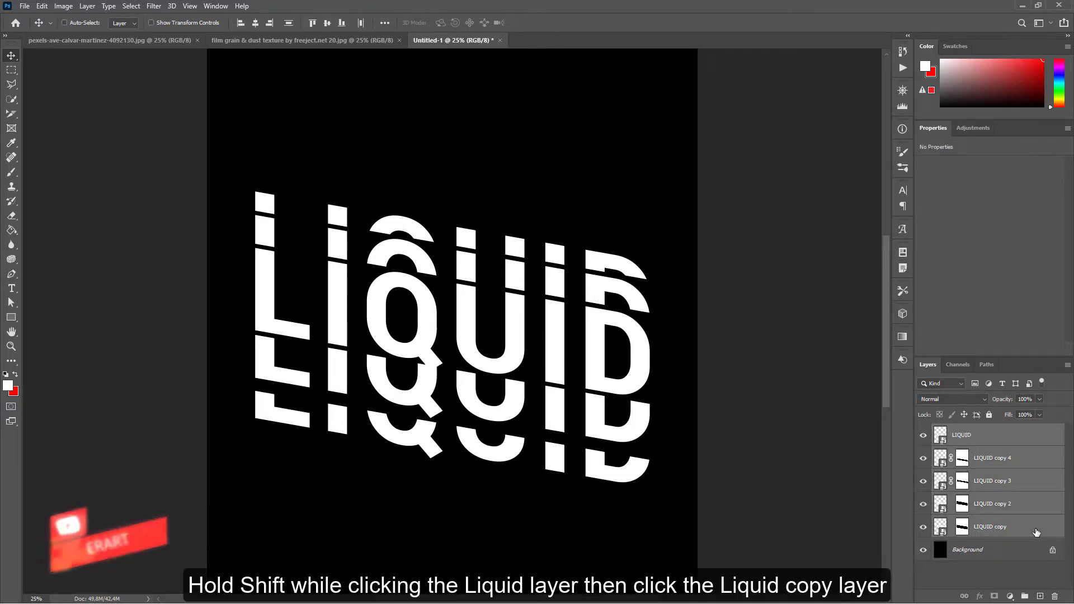
key(ctrl+g)
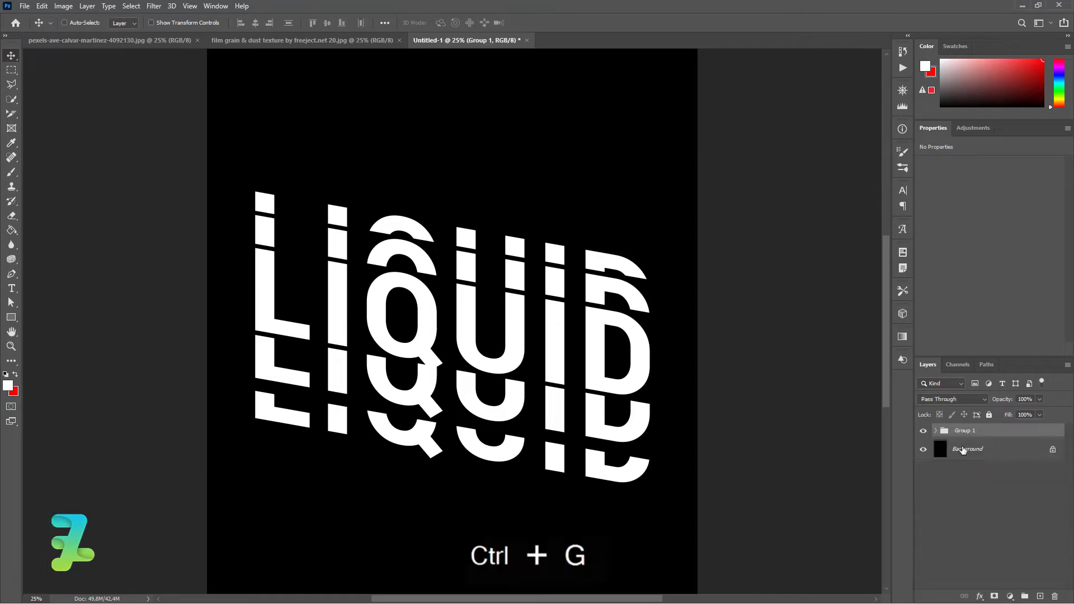
key(ctrl+minus)
key(ctrl+minus)
key(ctrl+minus)
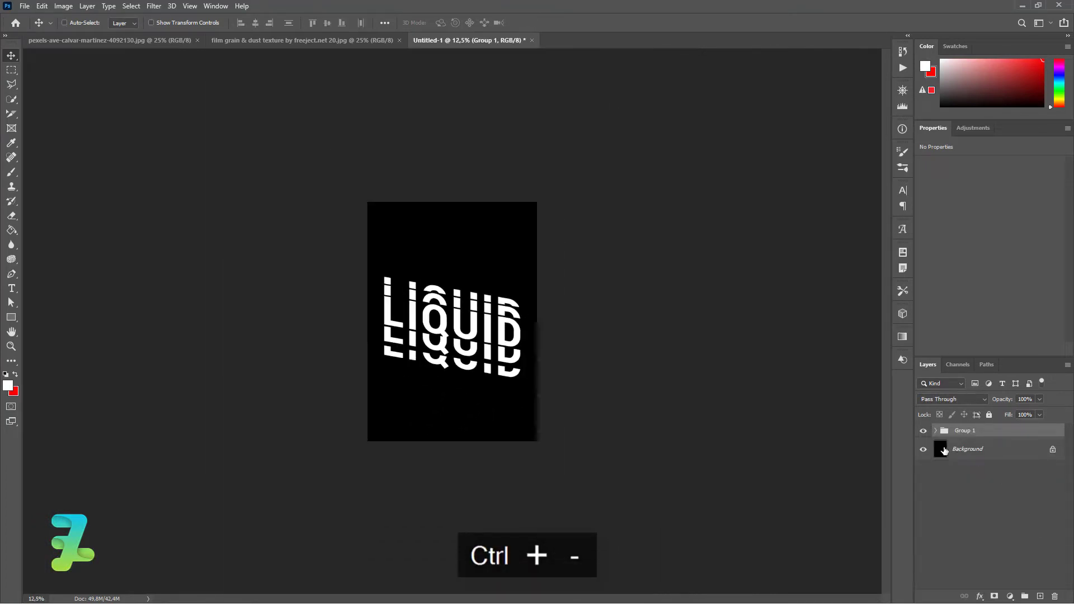
key(ctrl+equal)
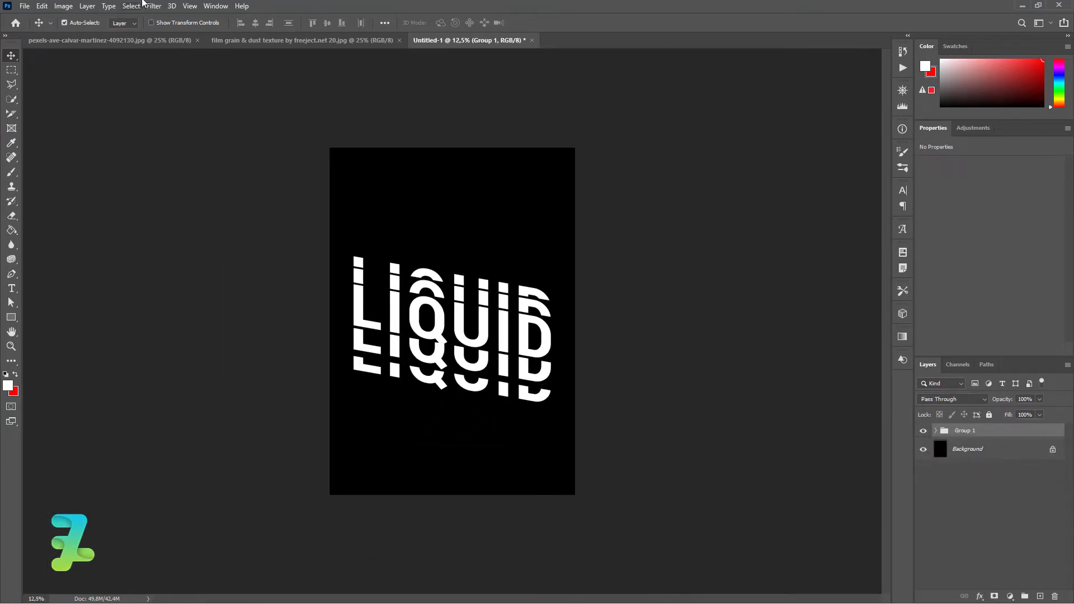
- Copy the water texture photo into the poster document from a floating window
click(239, 40)
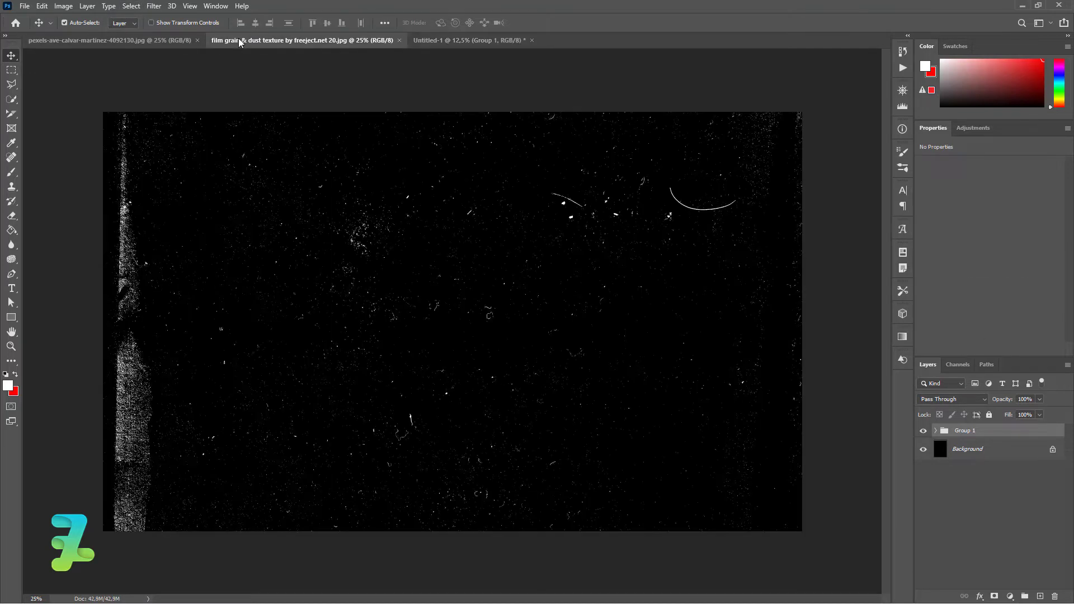
click(122, 39)
right_click(122, 39)
click(168, 96)
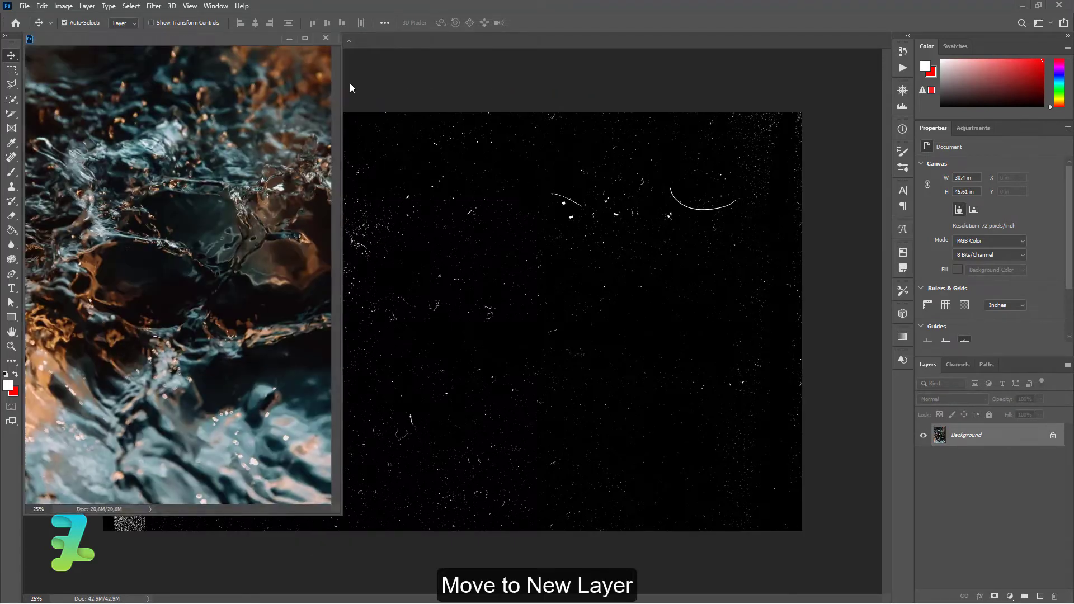
drag(182, 38, 194, 81)
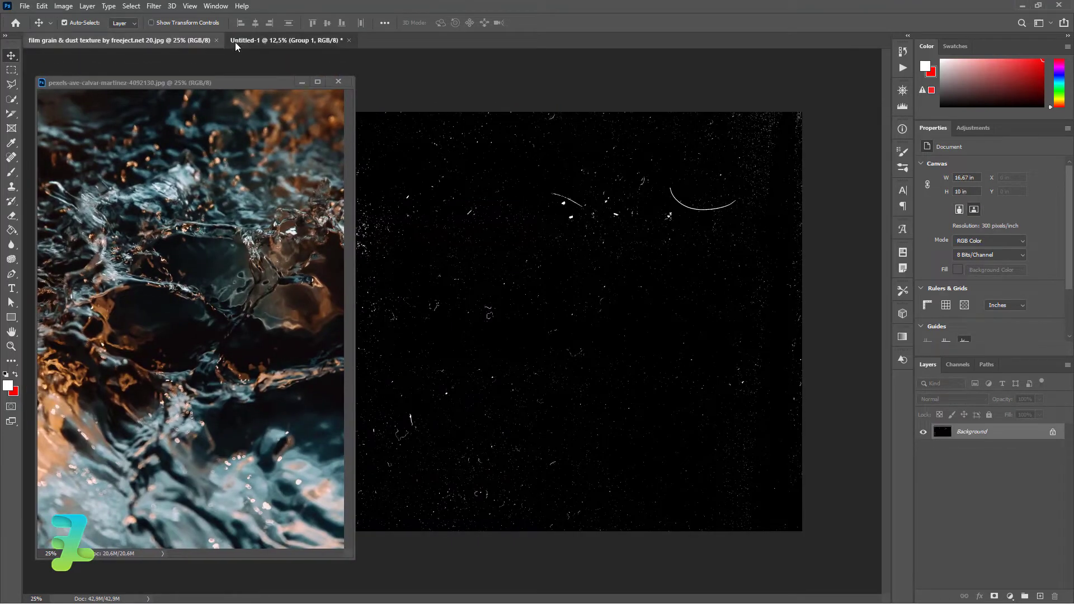
click(235, 42)
click(45, 84)
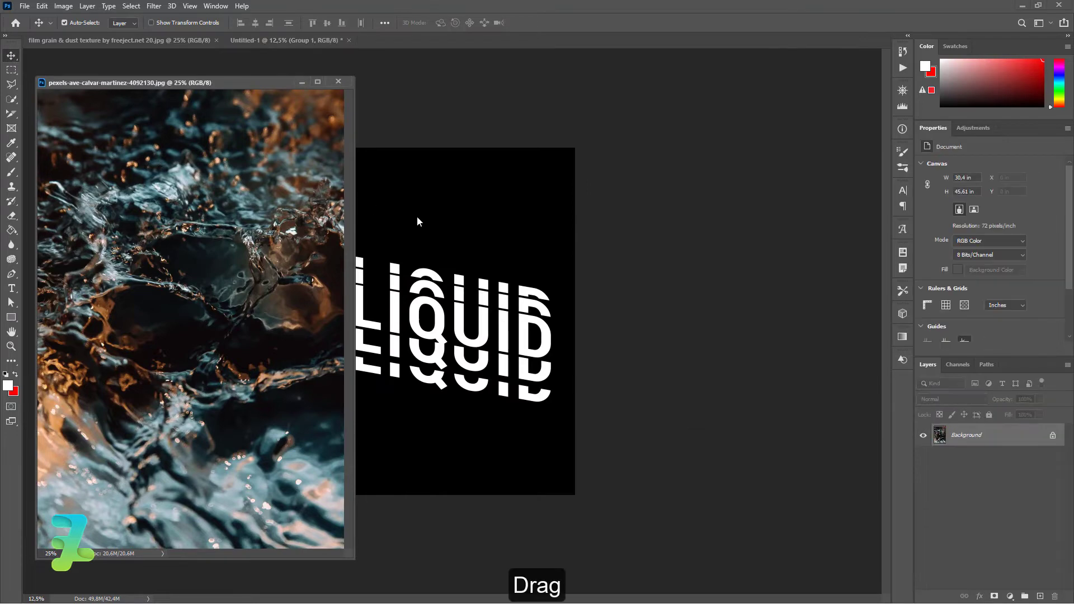
drag(940, 438, 421, 185)
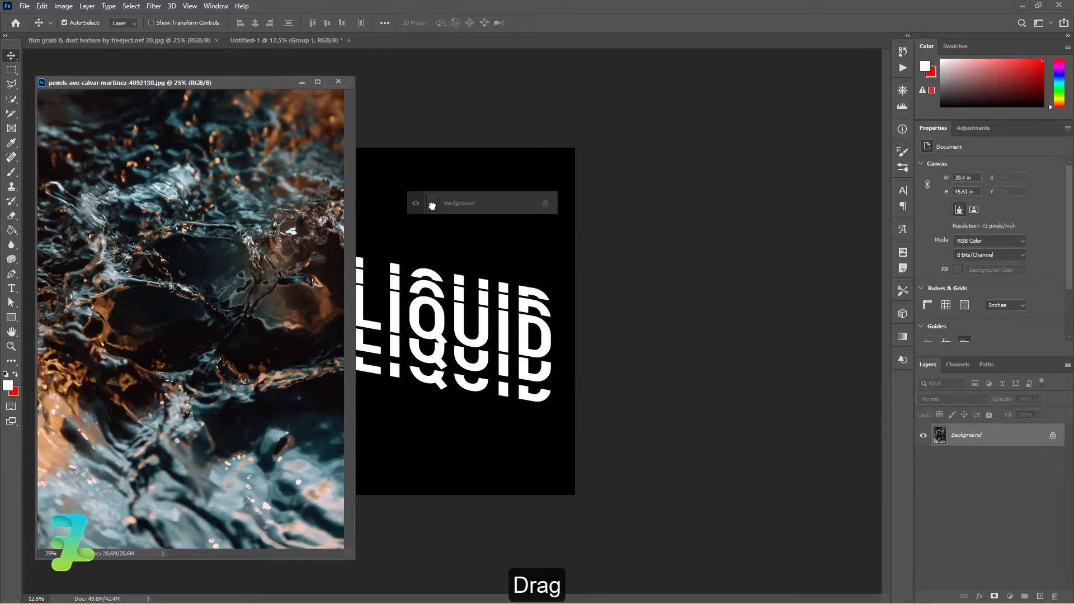
click(338, 81)
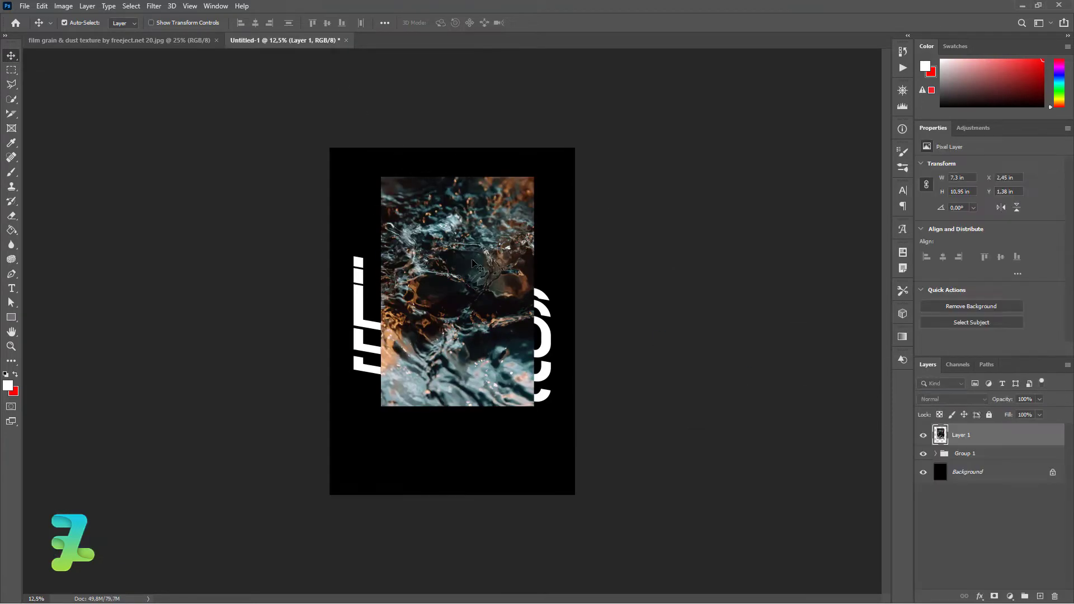
- Free-transform the water photo to enlarge it over the whole poster
key(ctrl+t)
drag(534, 176, 576, 113)
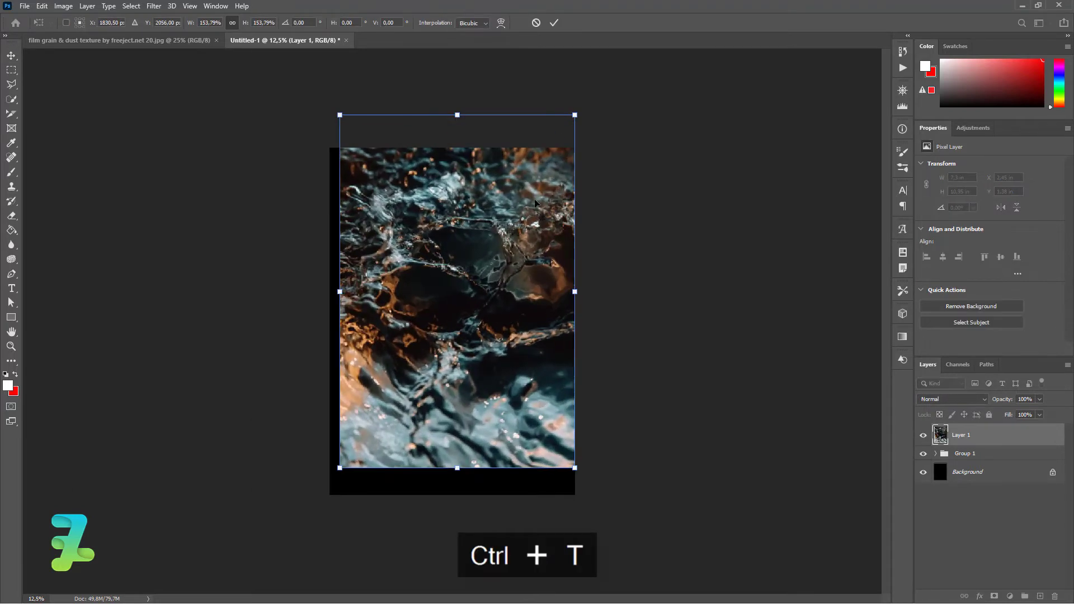
drag(459, 302, 448, 336)
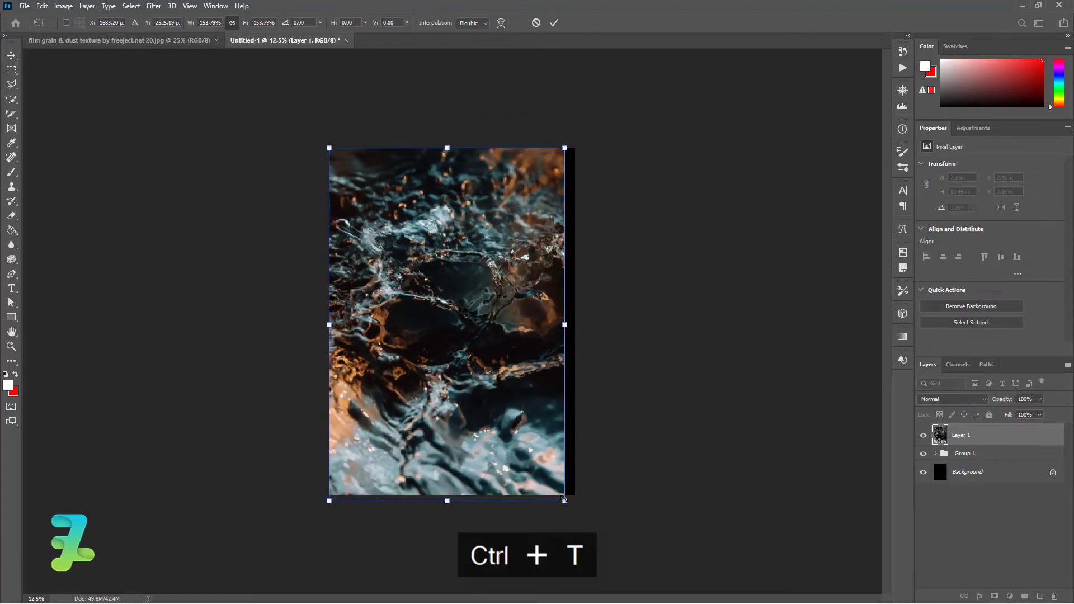
drag(563, 498, 576, 516)
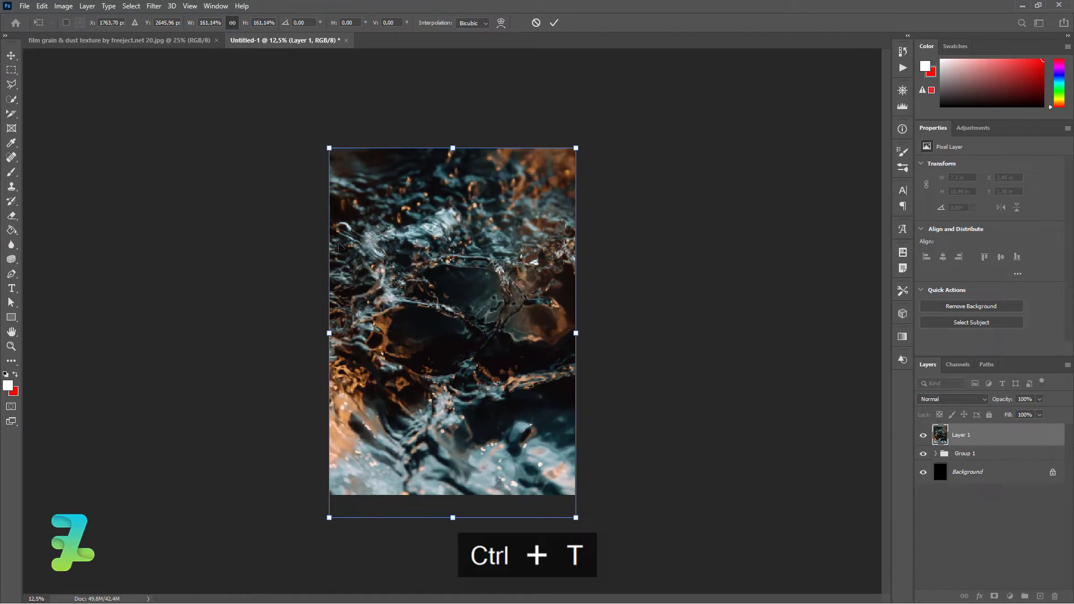
click(11, 55)
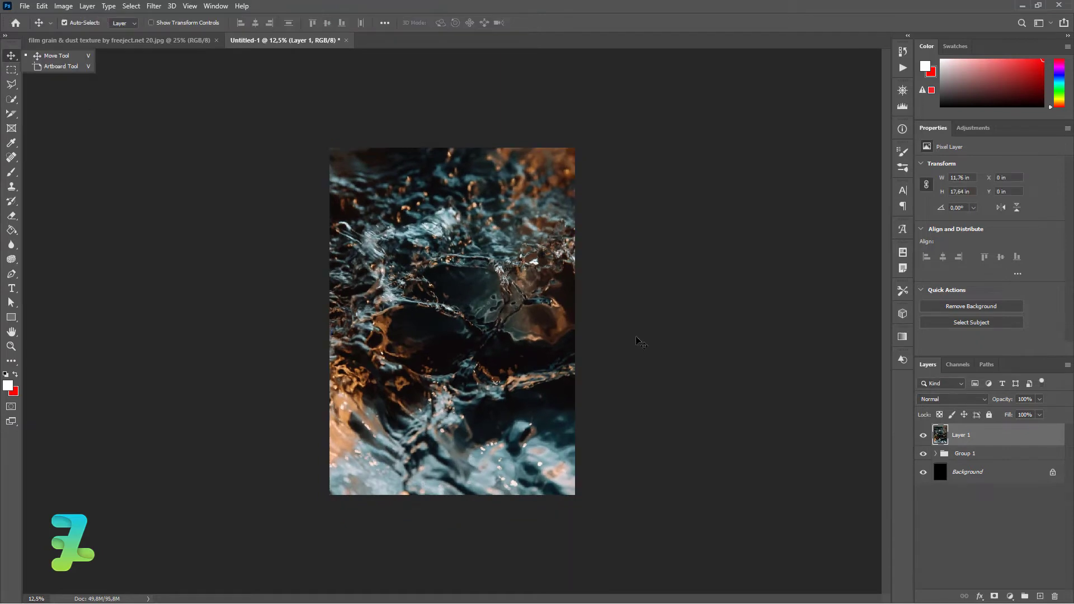
- Center the water photo on the canvas horizontally and vertically
key(ctrl+a)
click(327, 22)
click(255, 23)
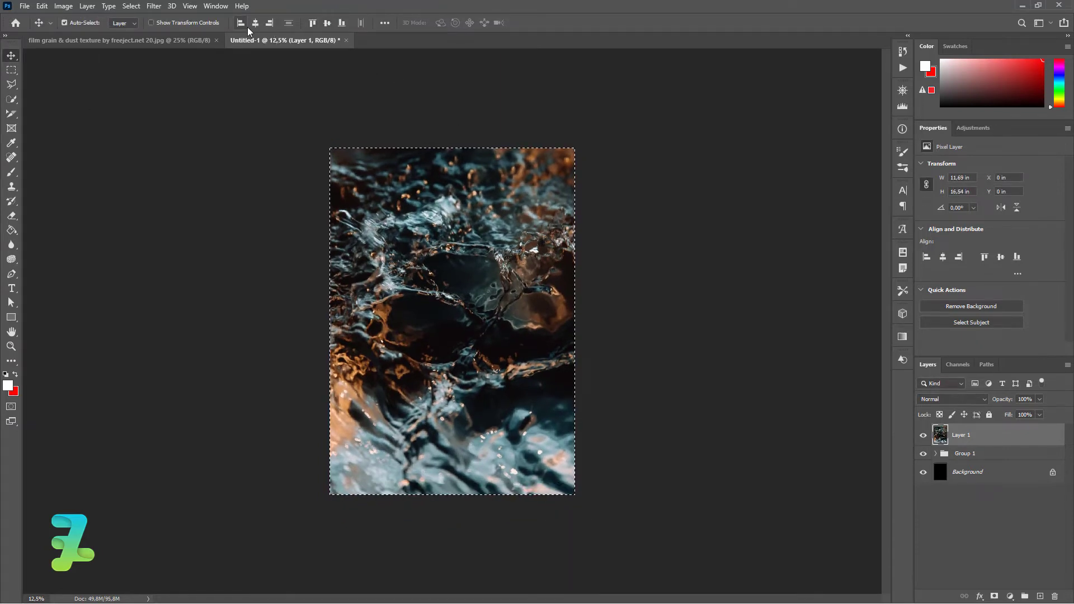
key(ctrl+d)
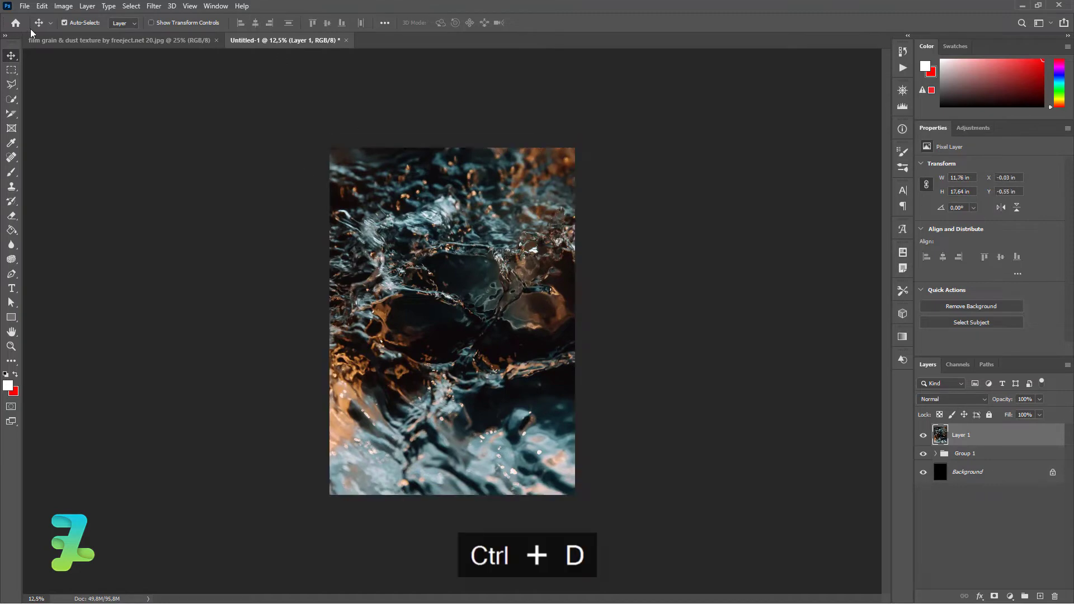
click(25, 6)
- Save the poster on this computer as Displacement.psd
click(49, 140)
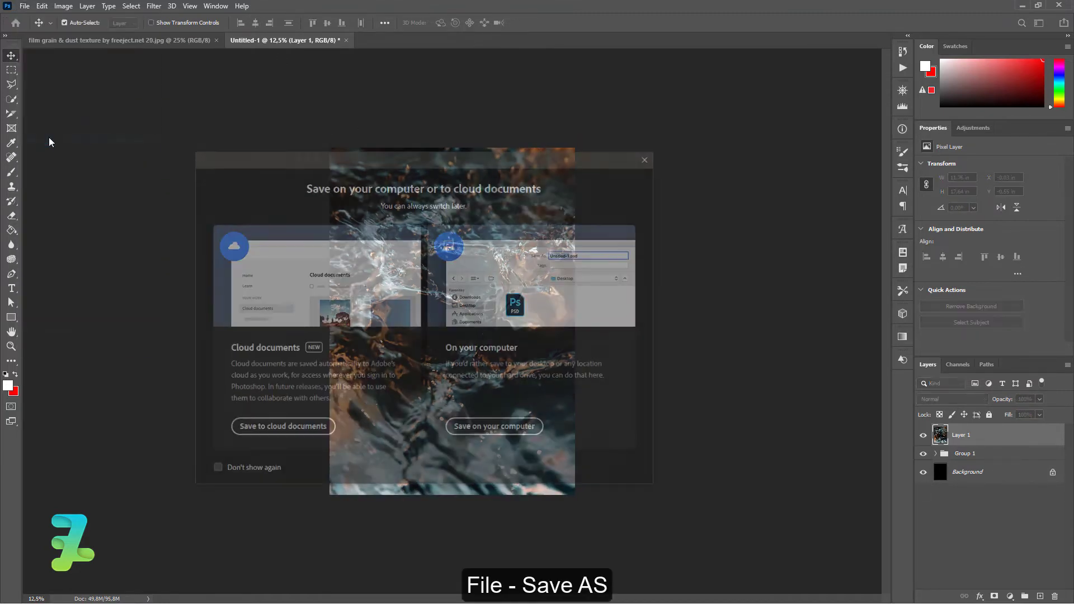
click(493, 426)
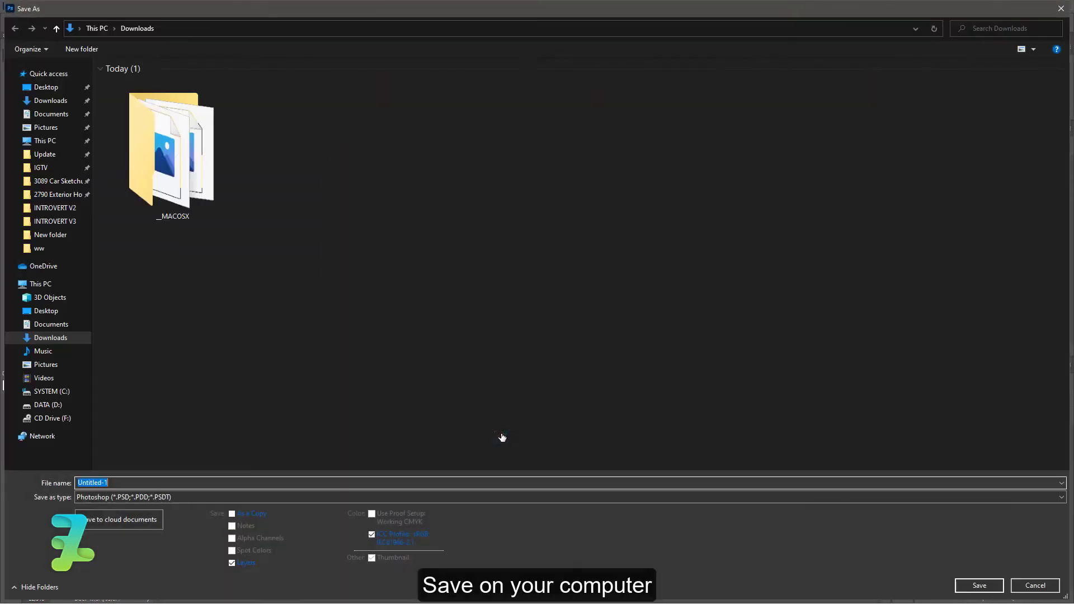
text(Displacement)
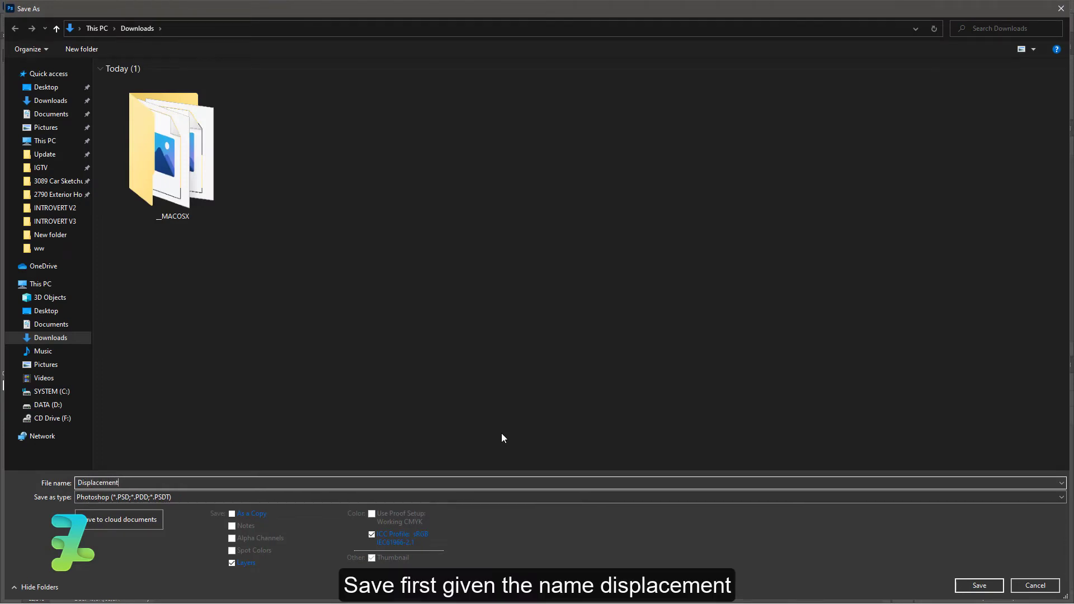
key(Return)
key(Return)
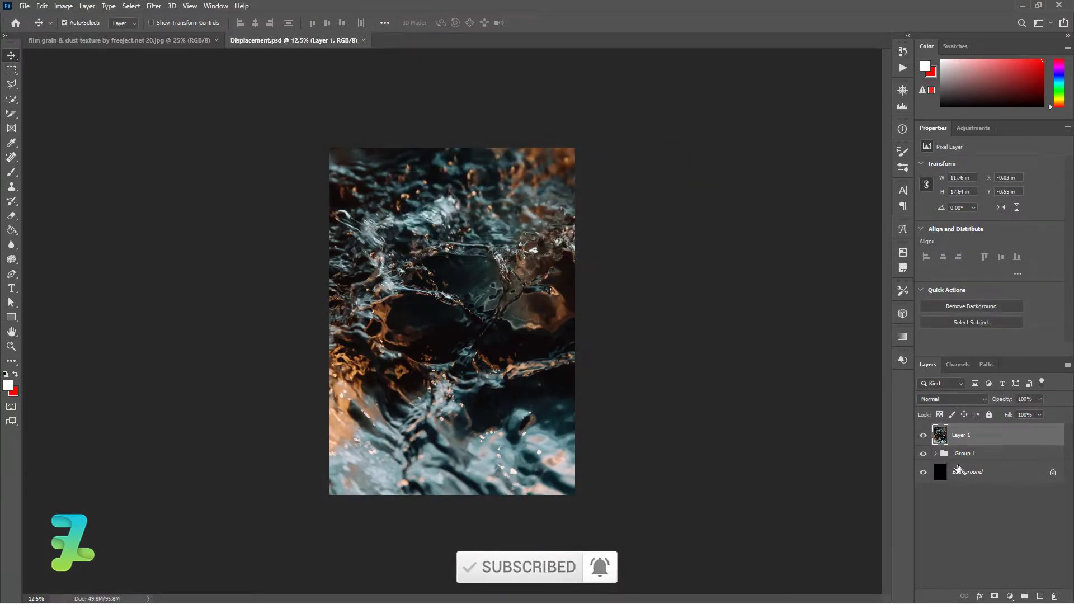
- Hide the water photo layer and convert Group 1 into an embedded smart object
click(924, 435)
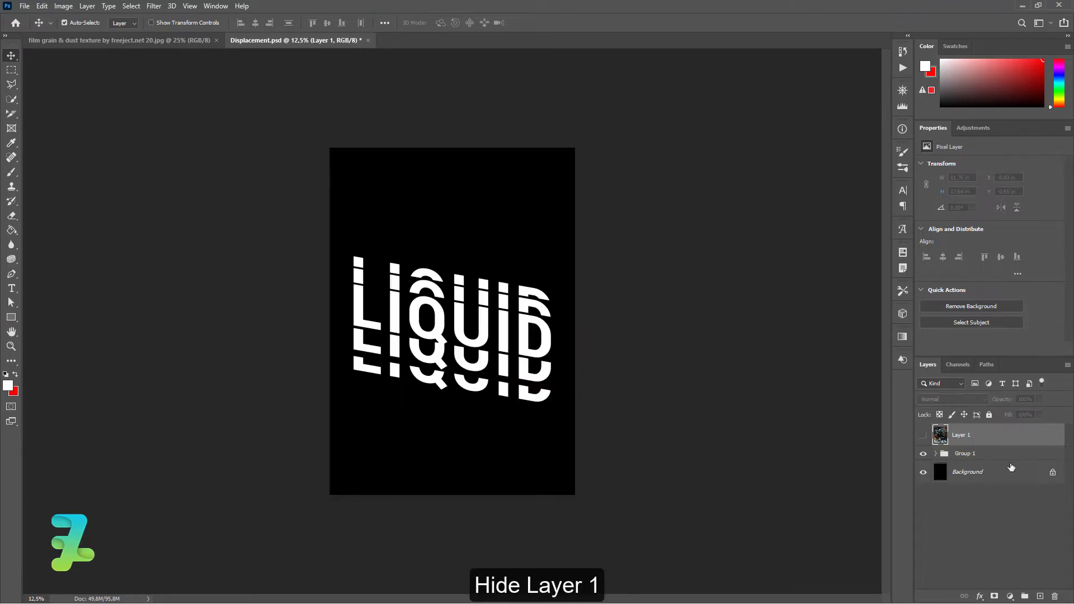
click(994, 454)
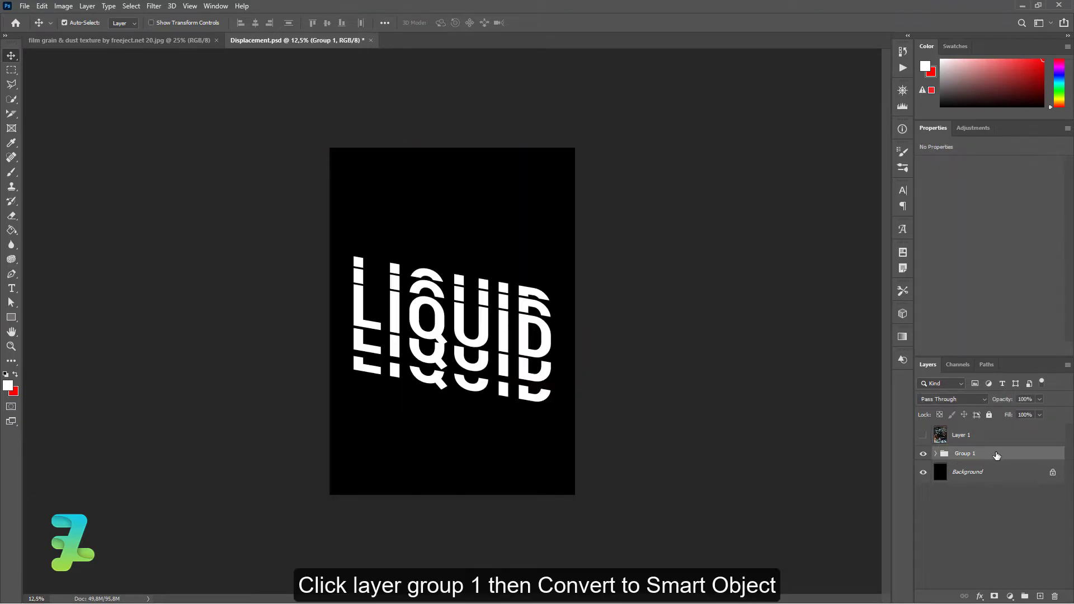
right_click(996, 455)
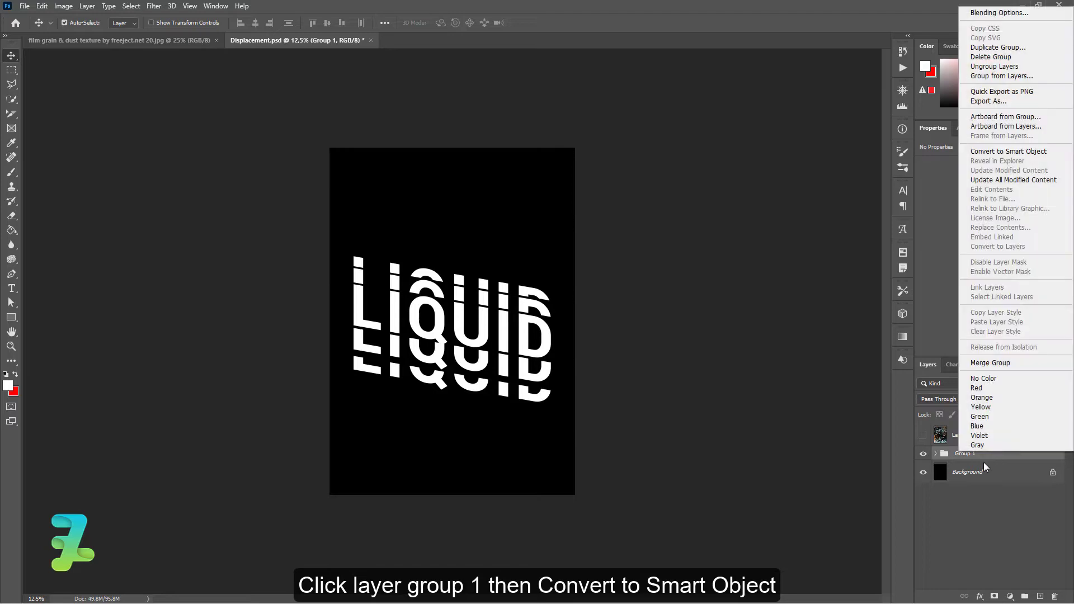
click(999, 152)
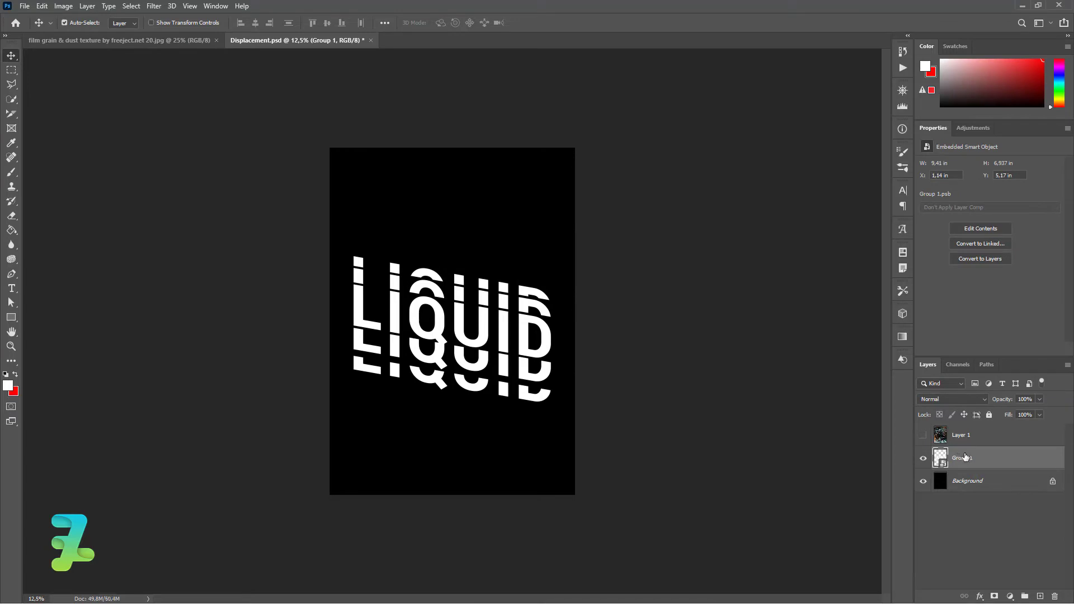
click(156, 6)
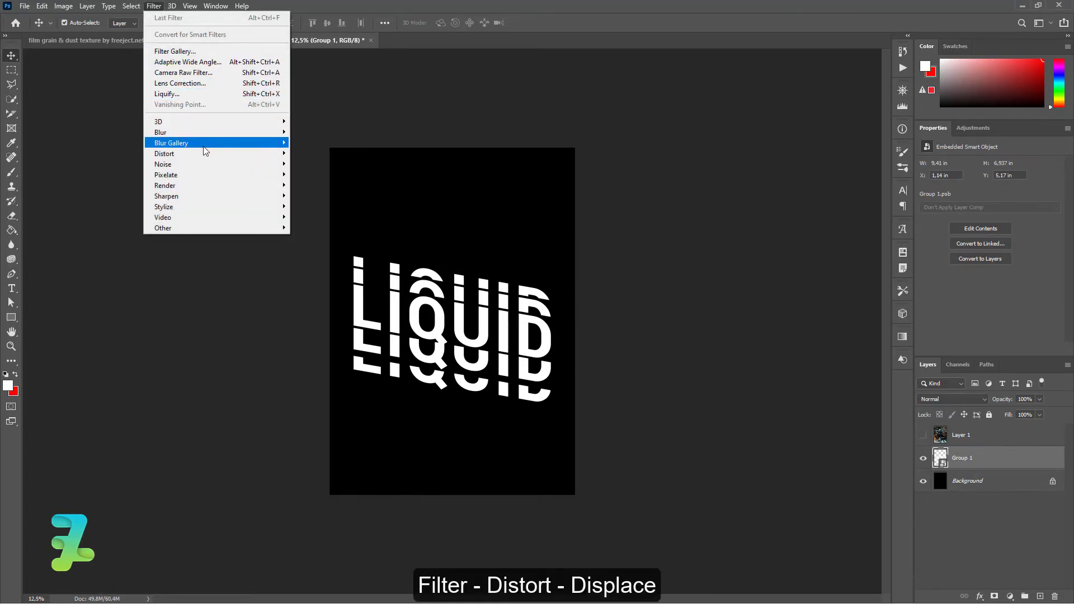
mouse_move(164, 153)
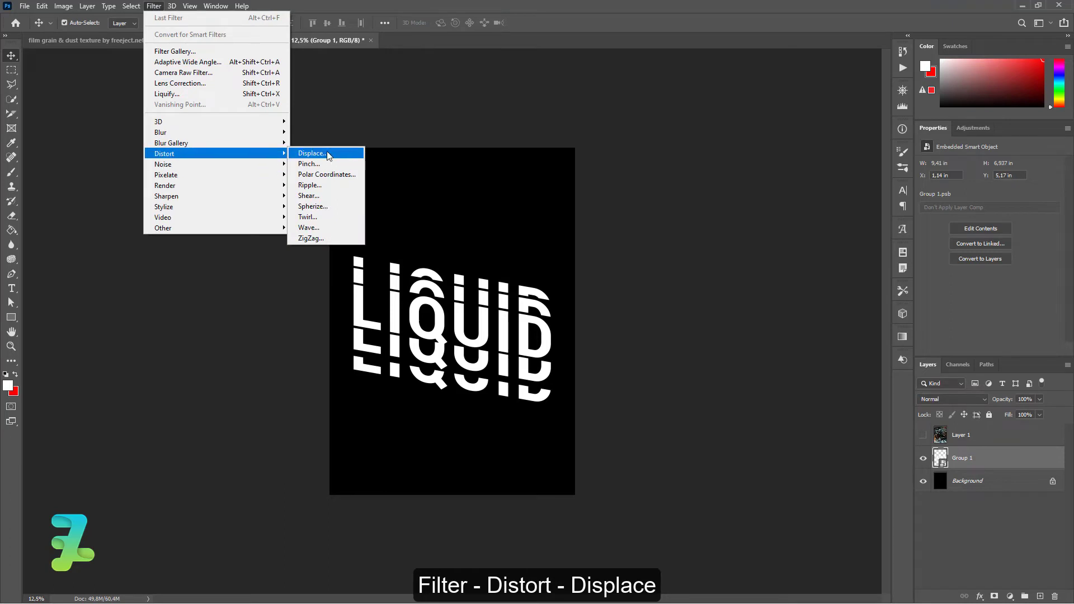
- Apply a Displace filter with 50/50 scale, using Displacement.psd as the map
click(327, 154)
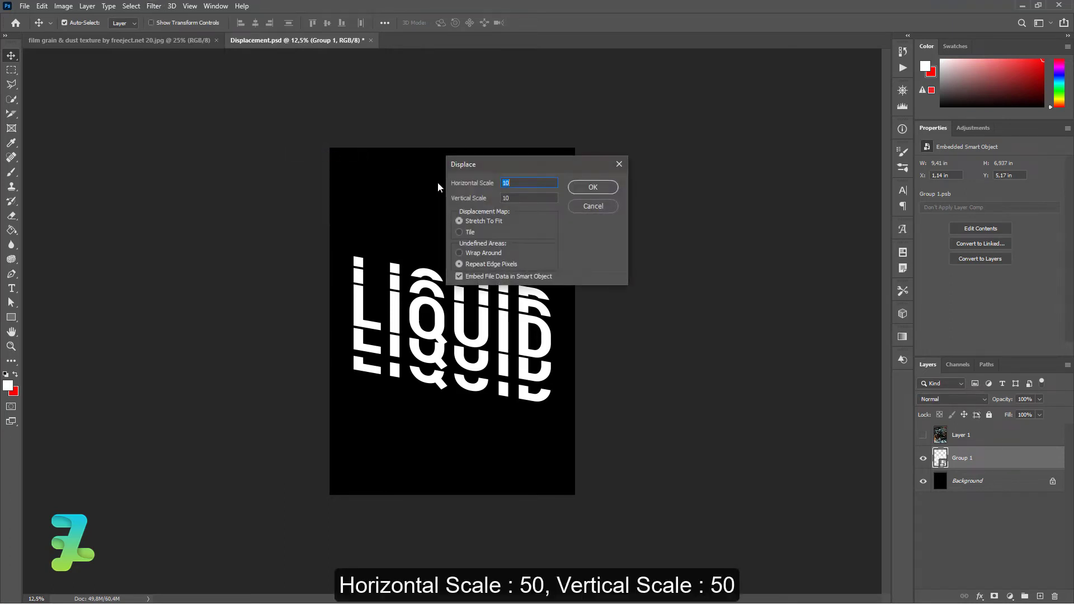
text(50)
text(0)
click(590, 192)
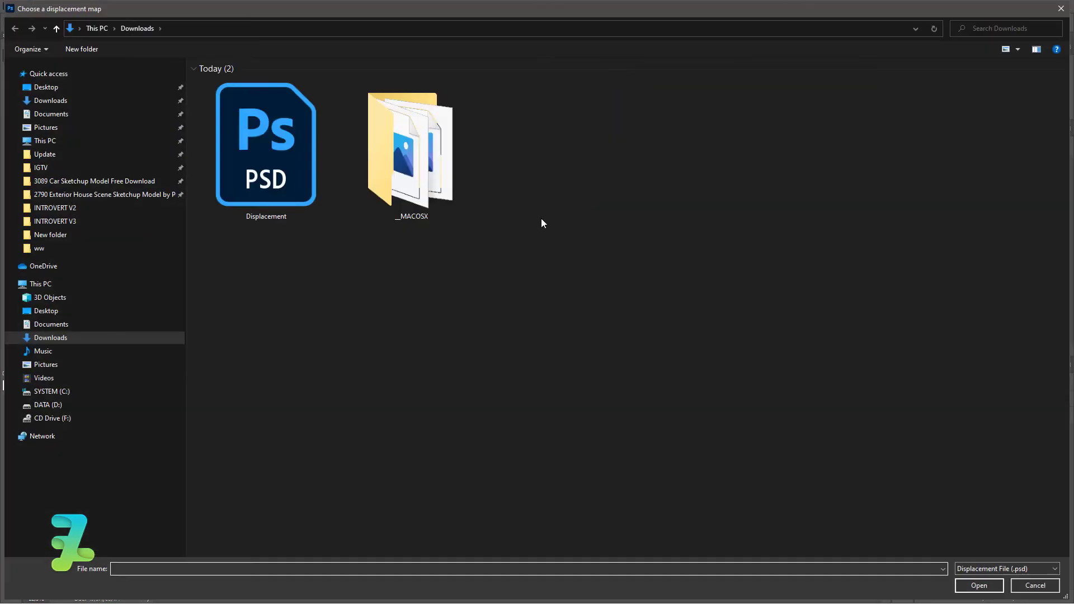
double_click(270, 160)
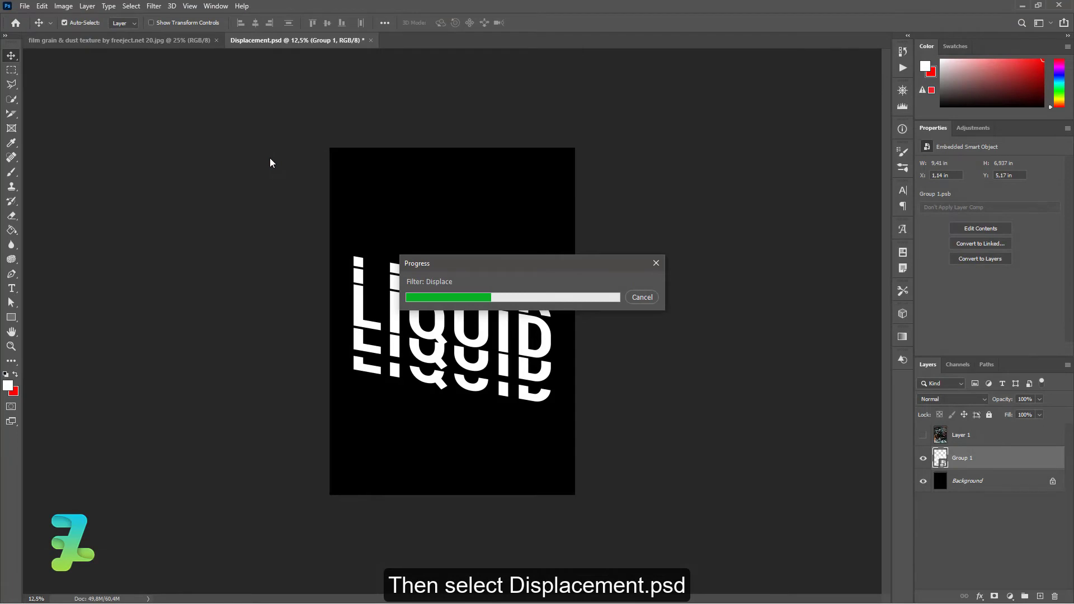
- Delete the water photo layer from the poster
click(962, 434)
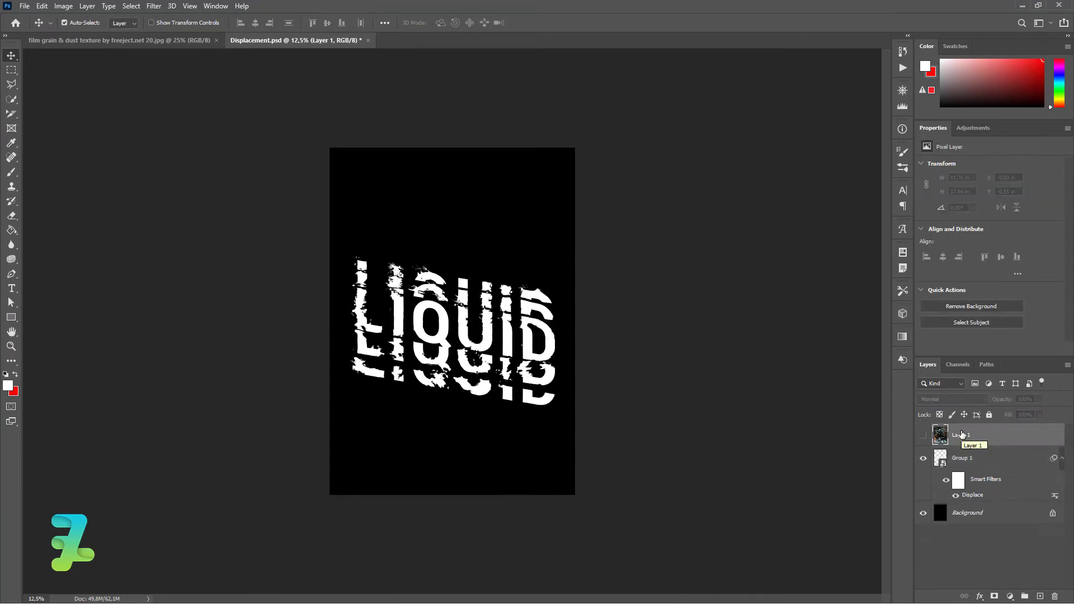
key(Delete)
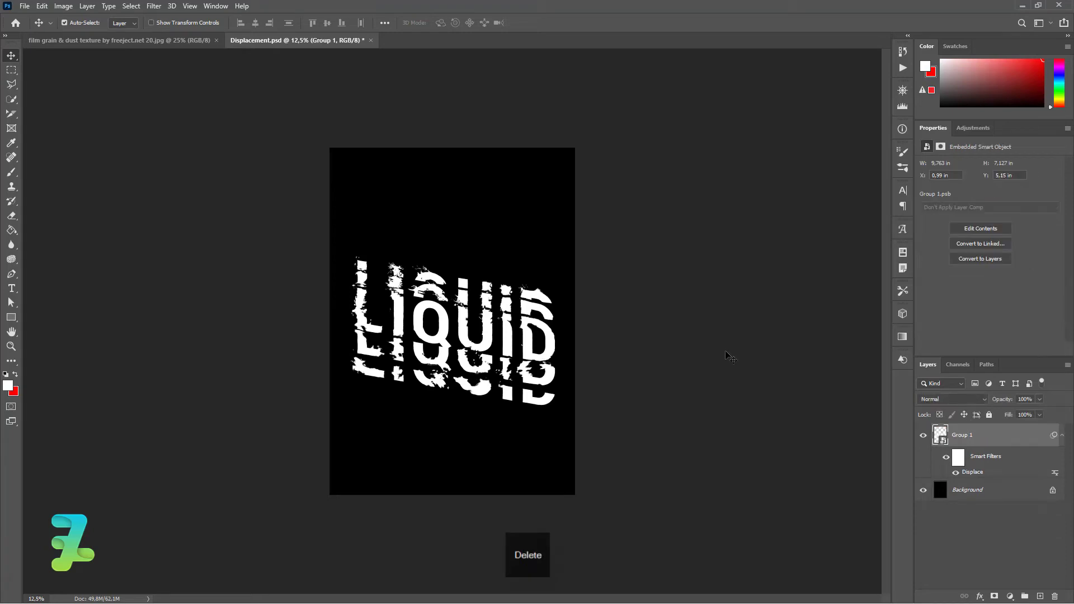
key(ctrl+equal)
key(ctrl+equal)
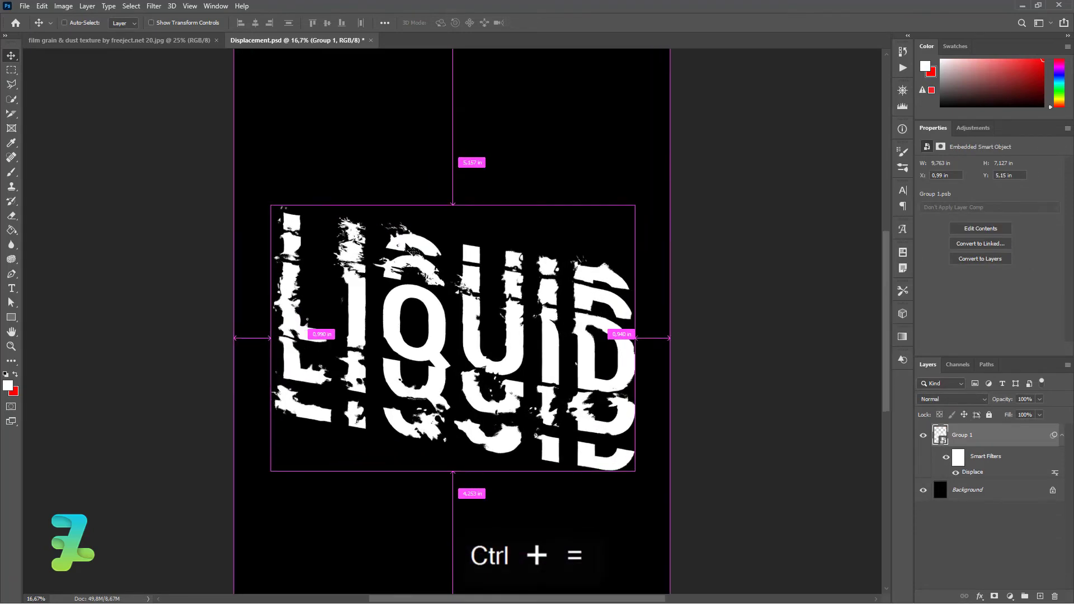
key(ctrl+minus)
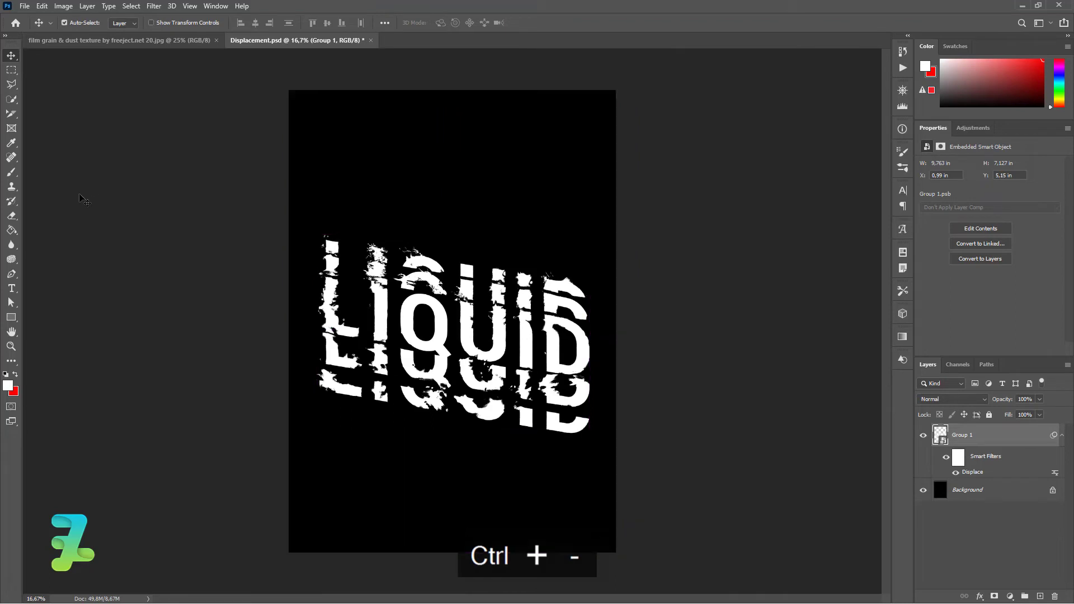
- Type the date 01, 20, 21 on three stacked lines near the top left
click(13, 290)
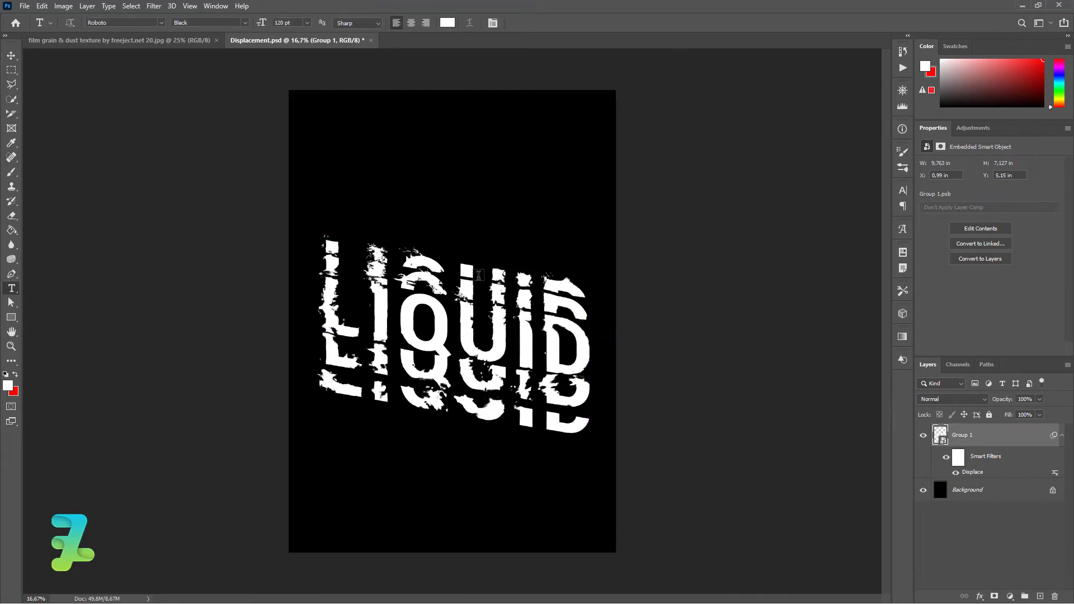
click(336, 129)
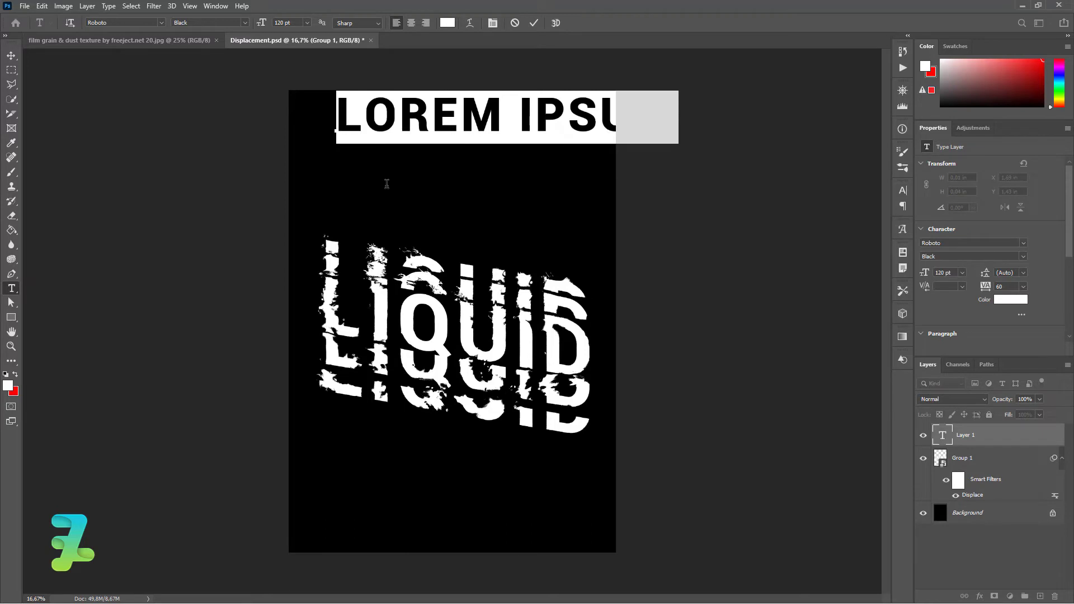
text(12)
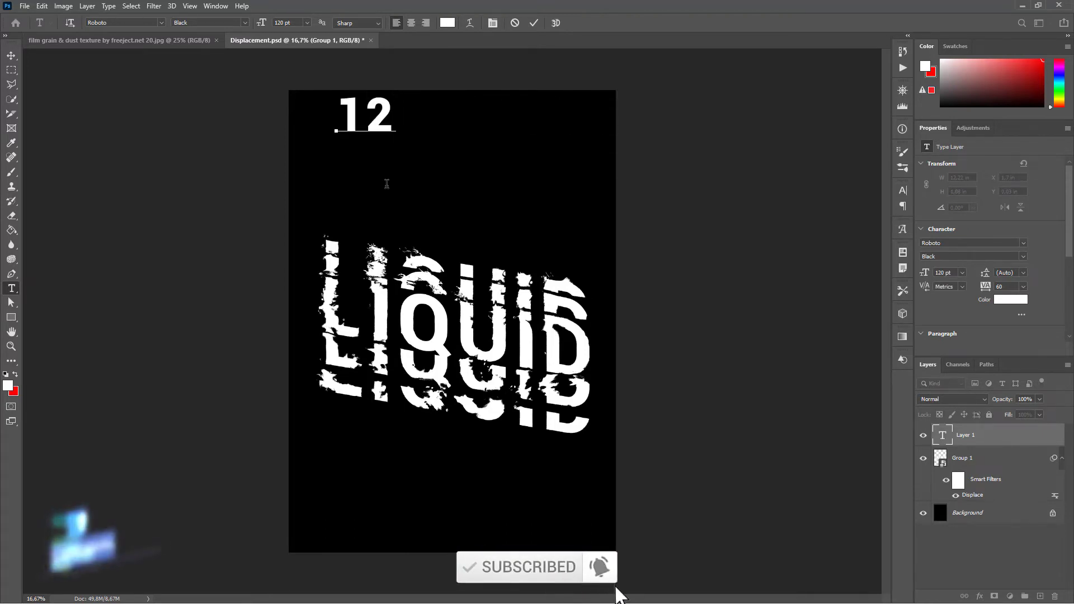
key(BackSpace)
key(BackSpace)
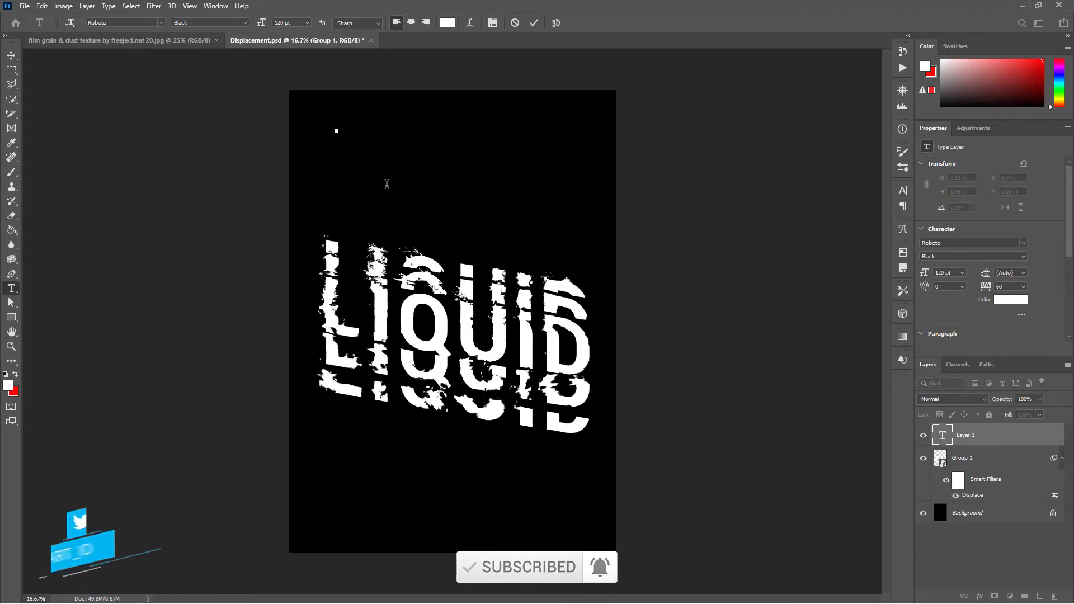
text(01)
key(Return)
text(20)
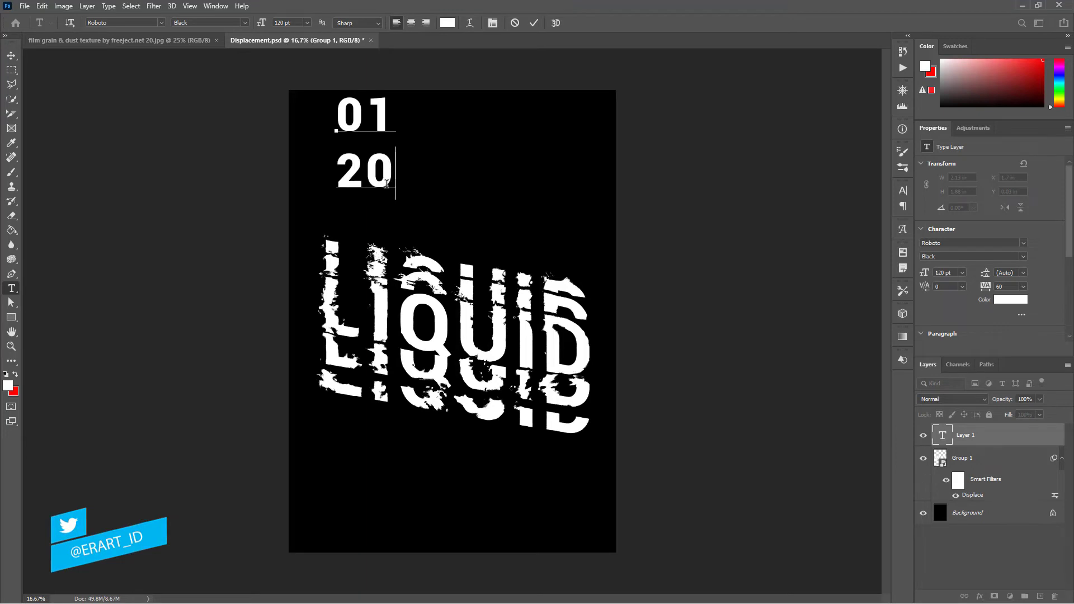
key(Return)
text(21)
- Set the date's leading to 90 pt in the Character panel
key(ctrl+a)
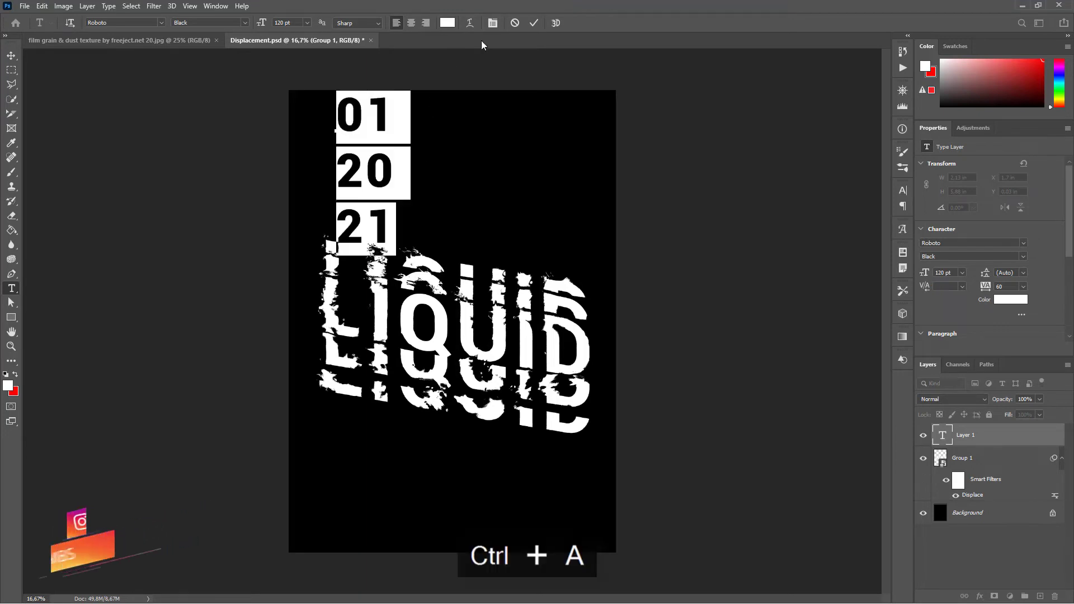
click(492, 22)
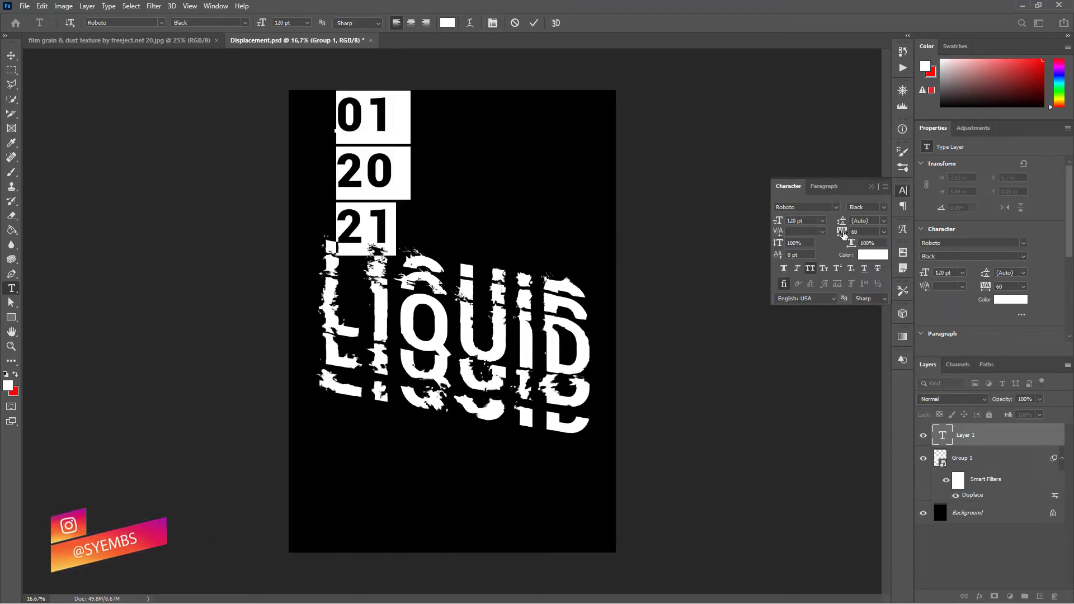
click(883, 222)
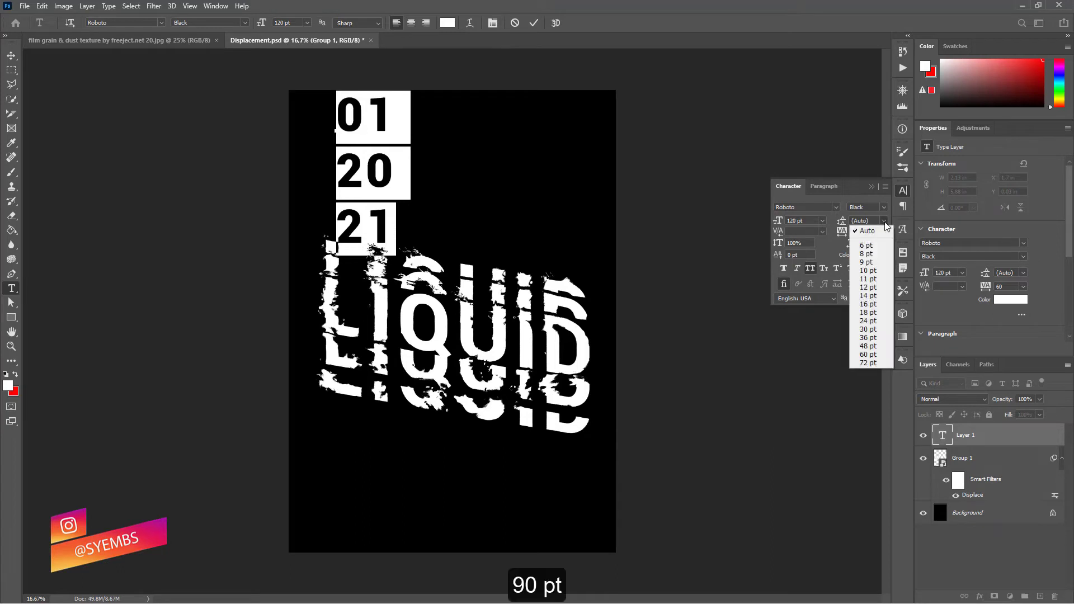
click(871, 320)
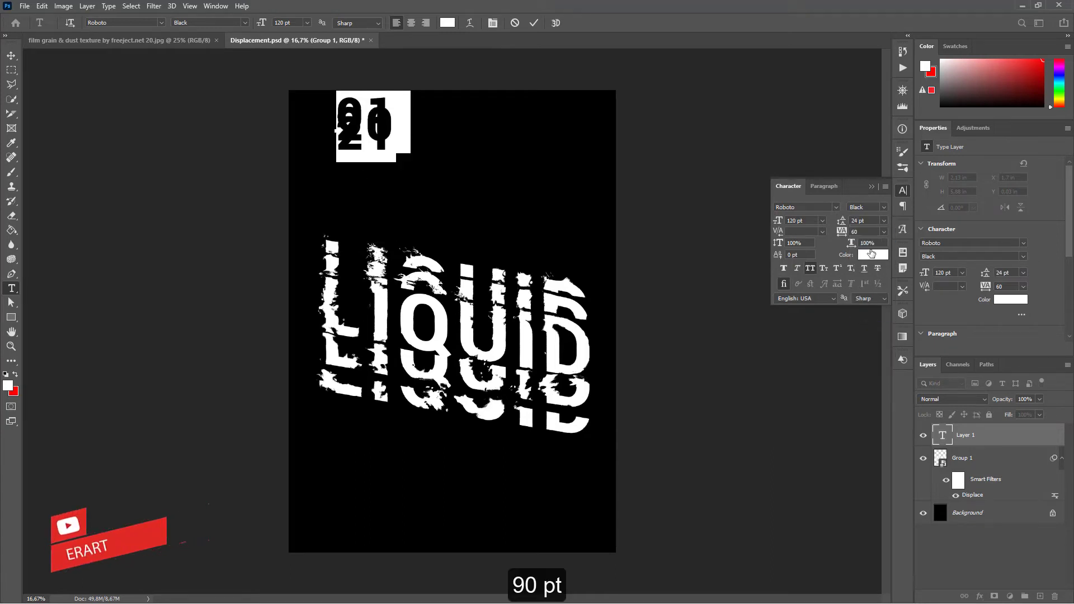
click(884, 221)
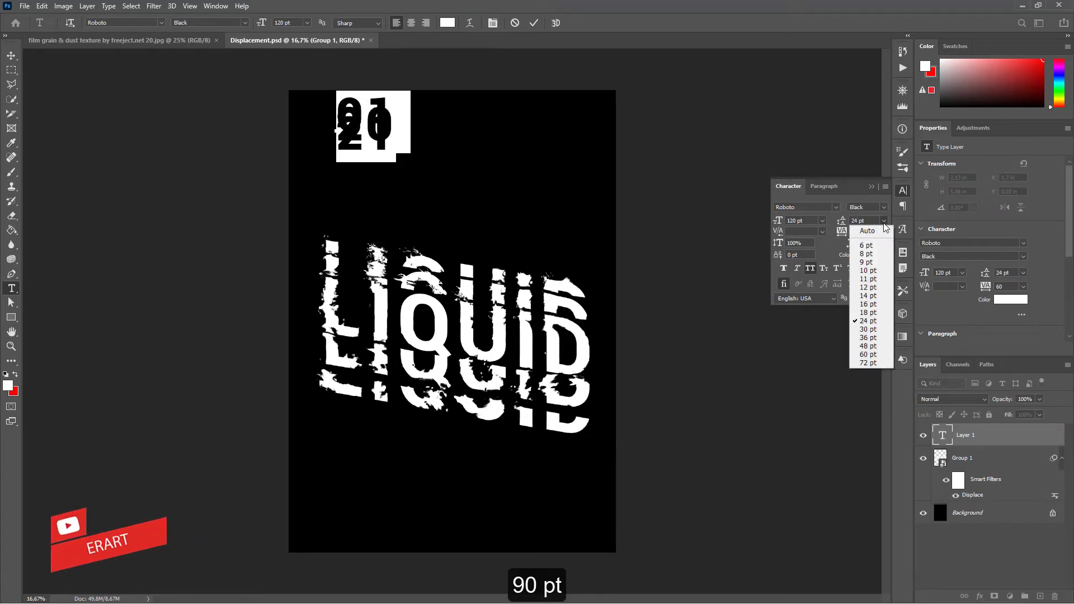
click(873, 361)
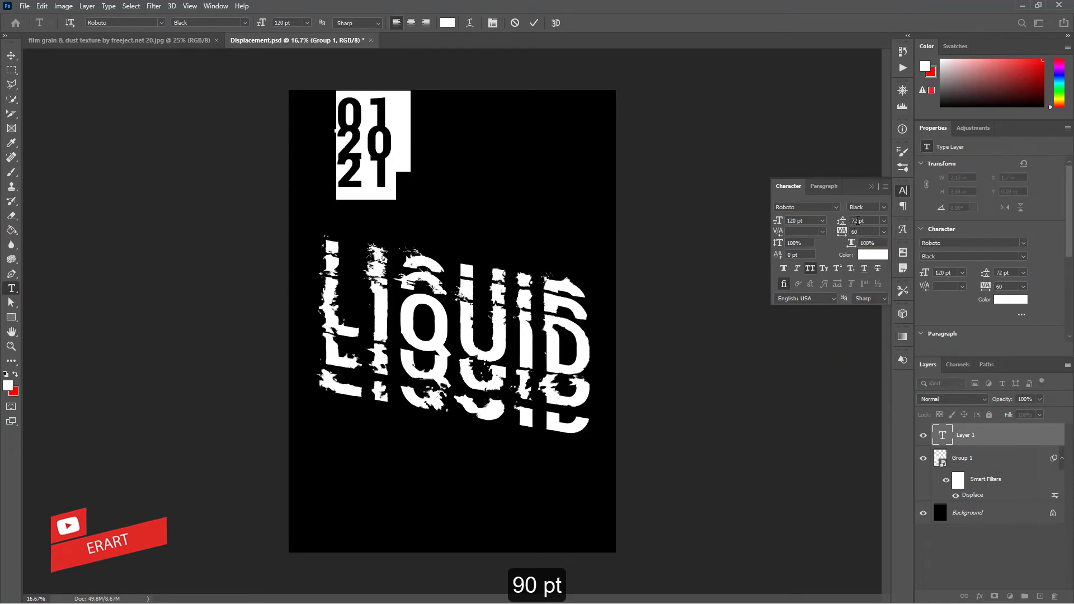
text(100)
key(Return)
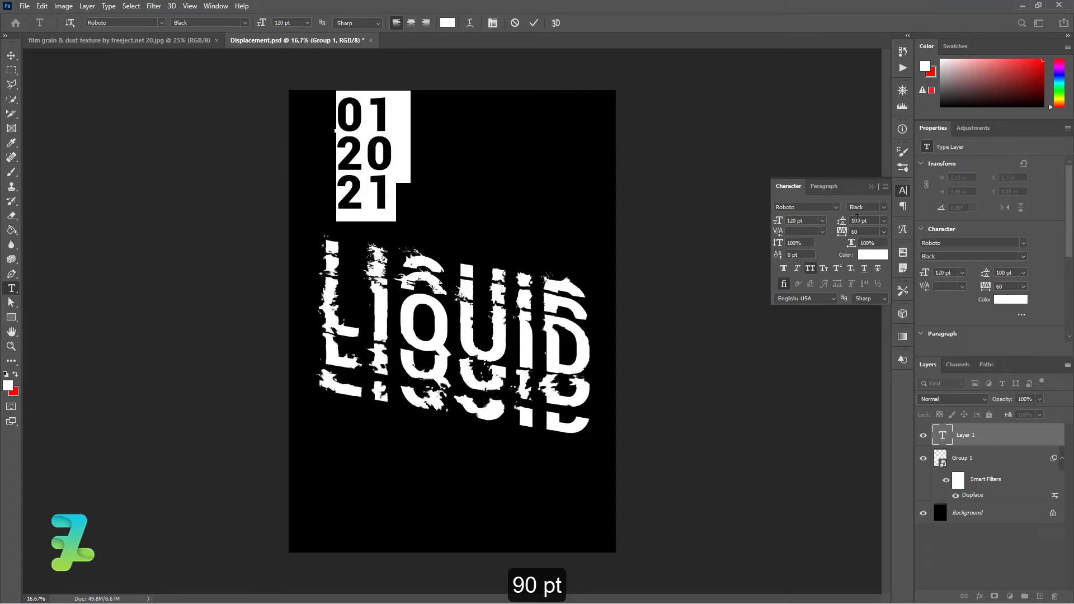
click(845, 222)
text(90)
key(Return)
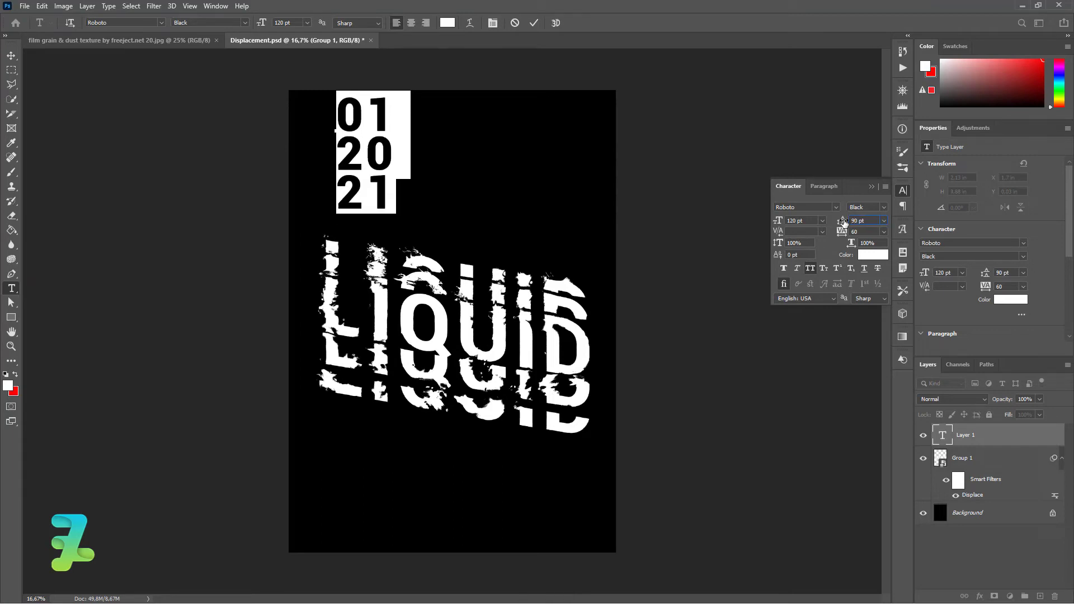
- Move the 01 20 21 date to the top right of the poster
click(11, 56)
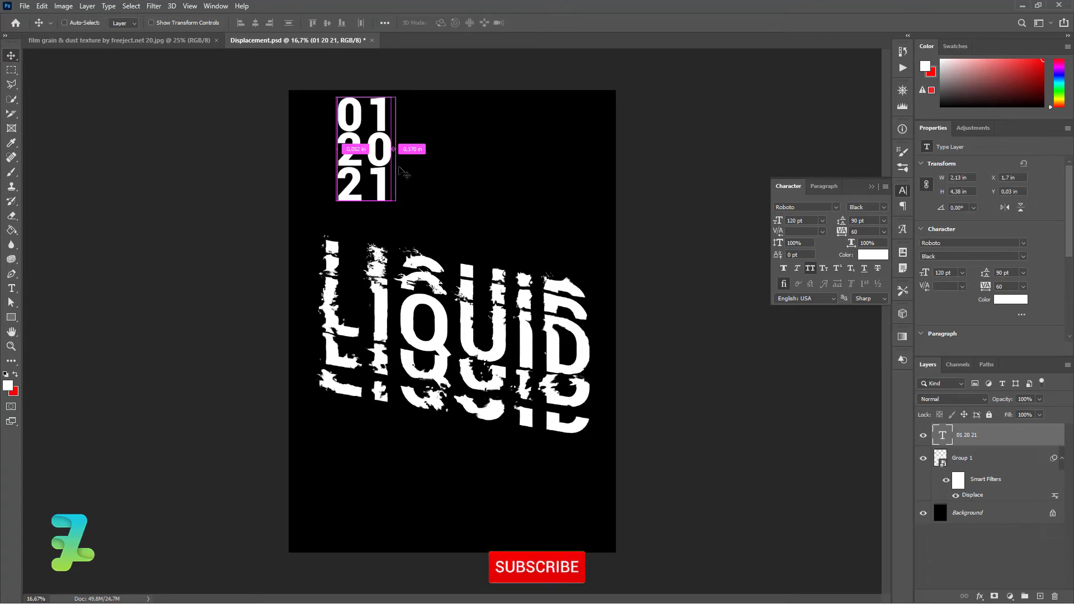
drag(404, 173, 585, 167)
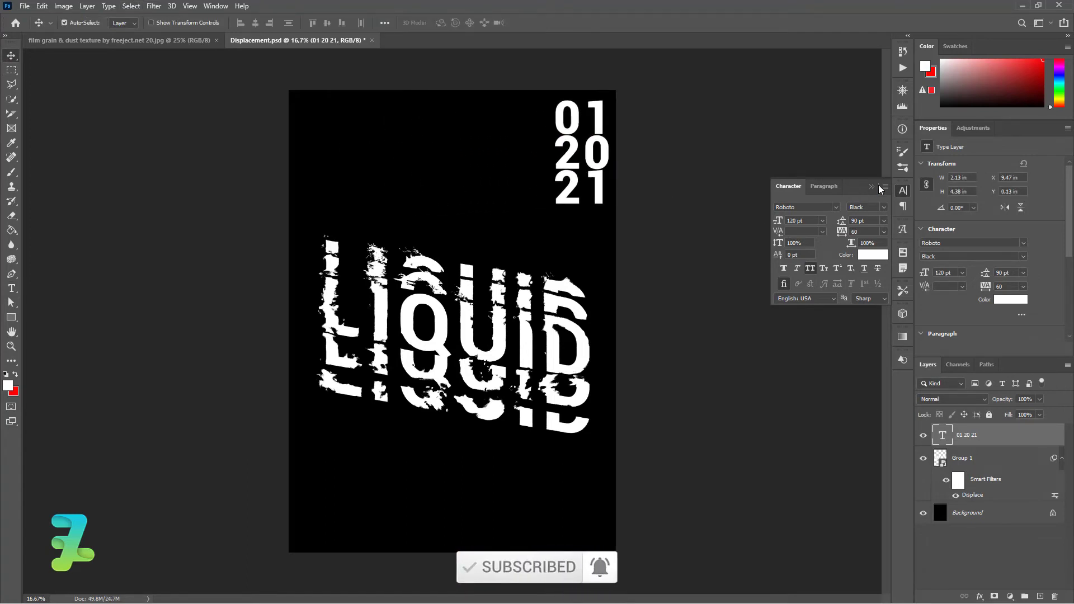
double_click(943, 441)
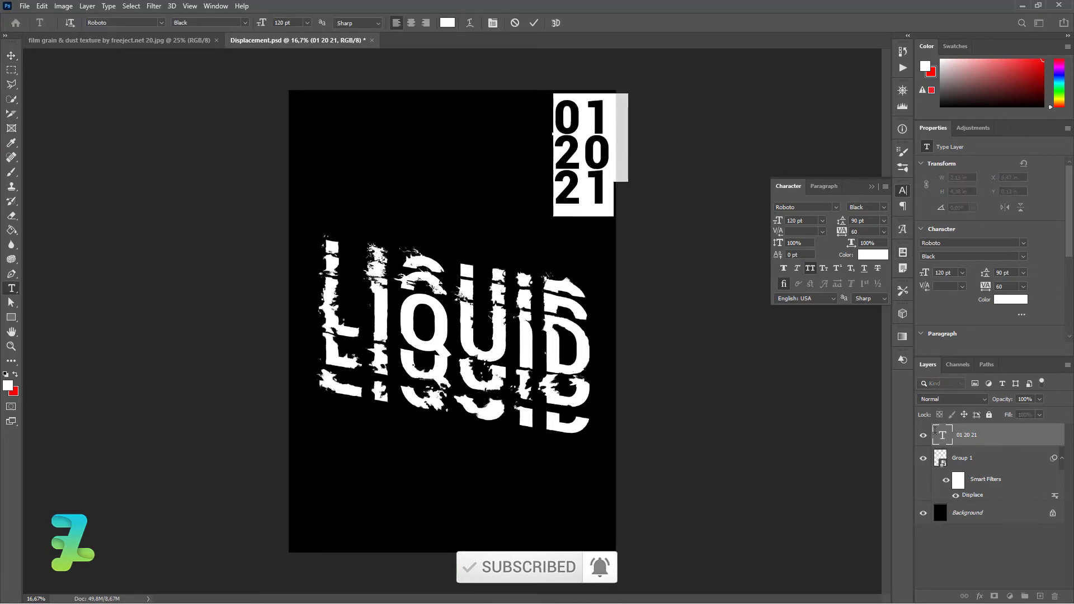
click(9, 56)
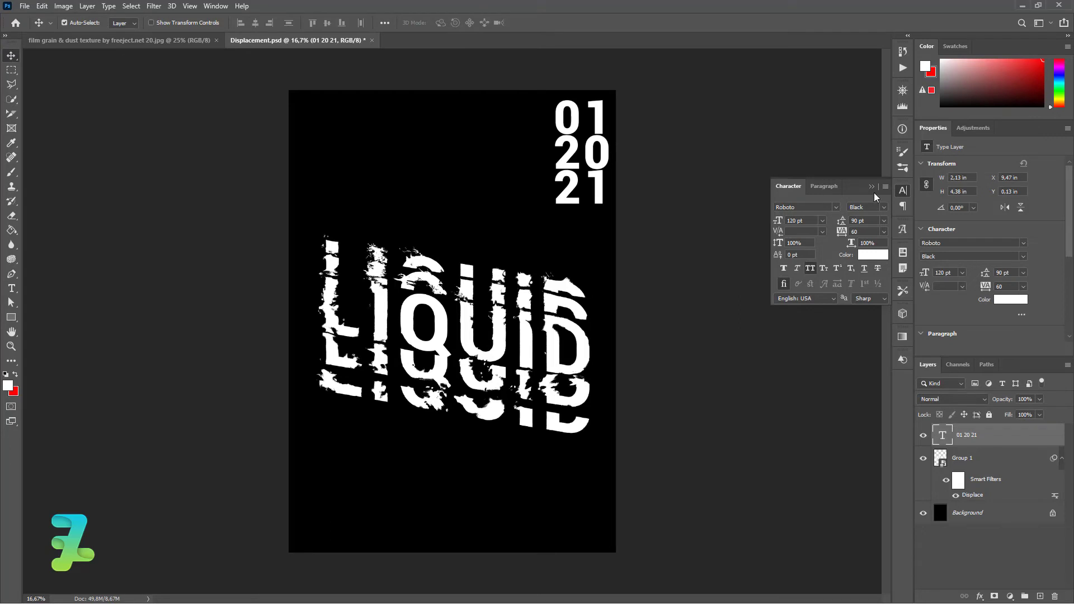
click(871, 188)
- Convert the date to a smart object, shrink it to about 61%, and tuck it into the corner
right_click(988, 436)
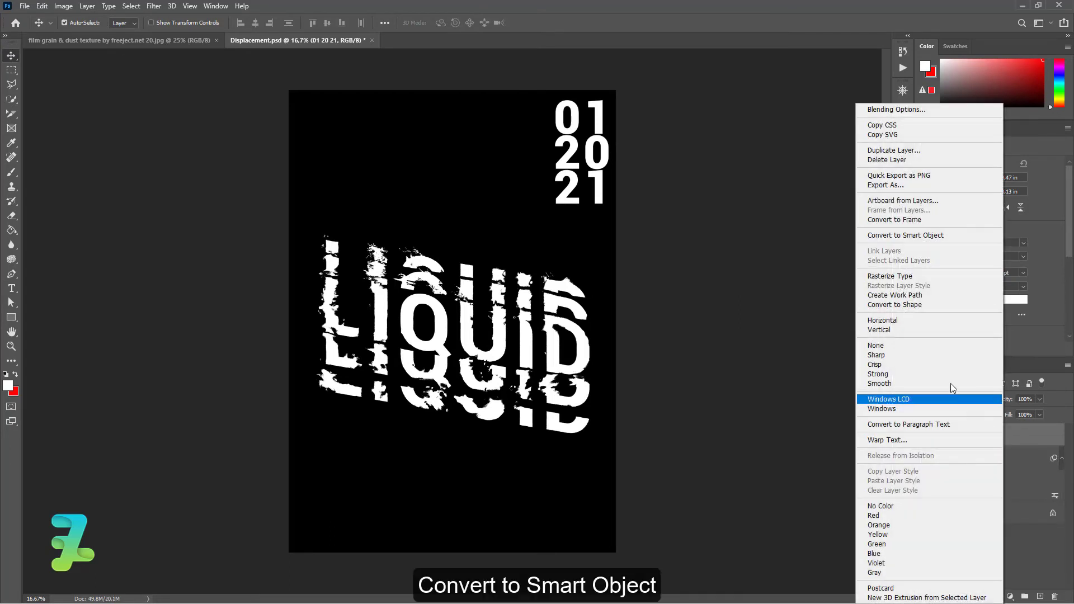
click(911, 238)
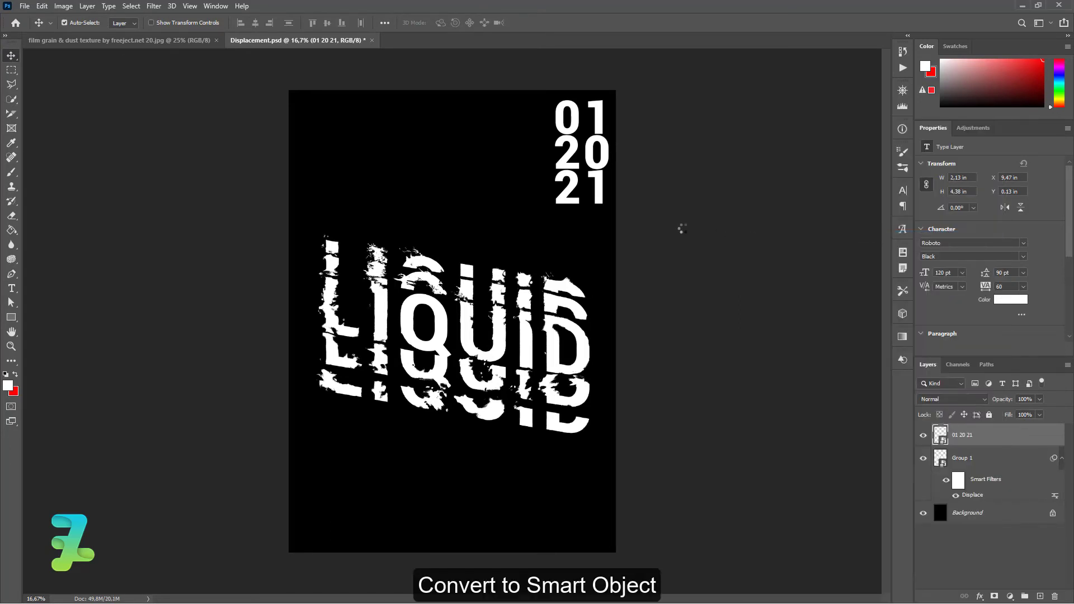
key(ctrl+t)
drag(609, 203, 587, 163)
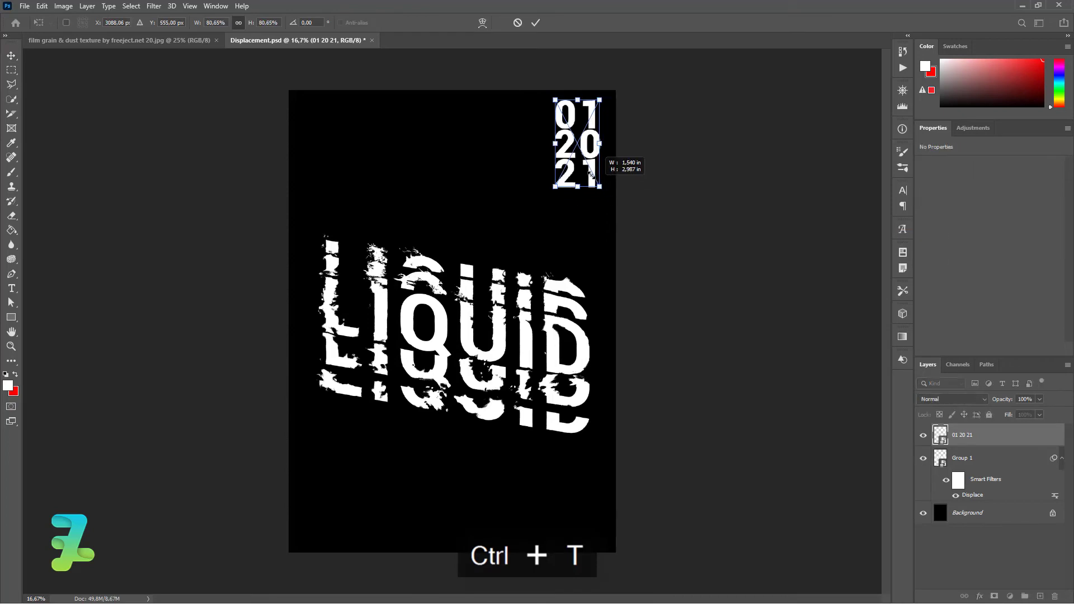
click(11, 55)
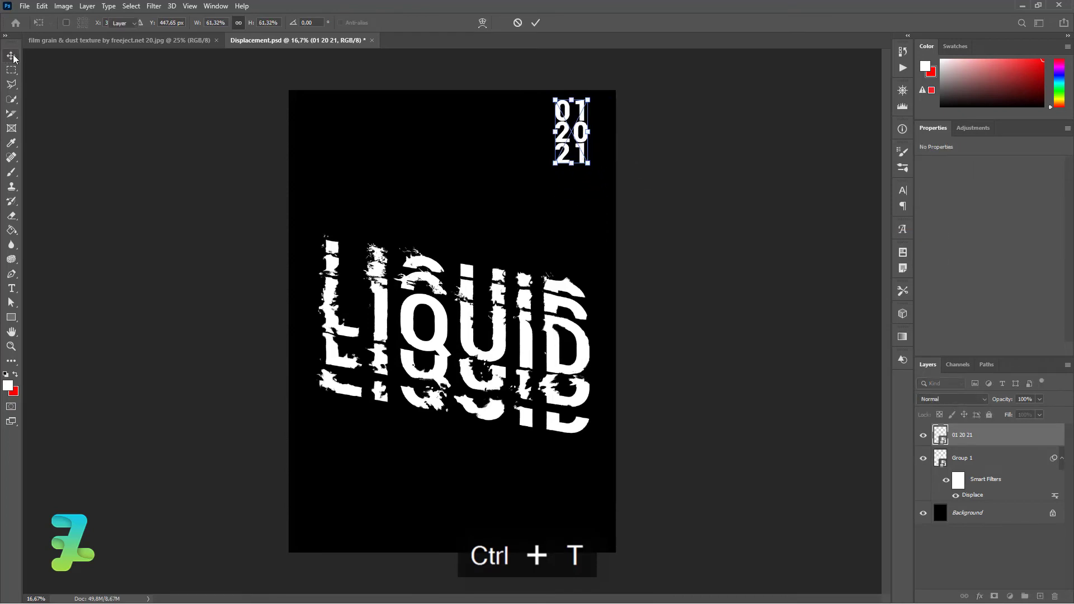
drag(573, 134, 590, 140)
- Type the caption 'LIQUID TYPOGRAPHY' near the top left
click(12, 288)
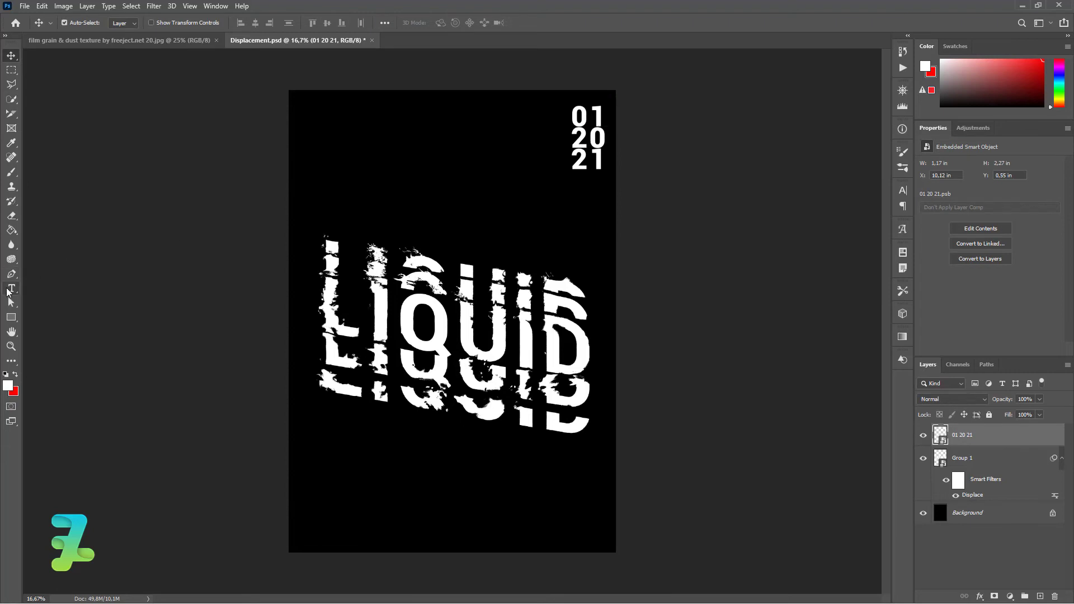
click(329, 147)
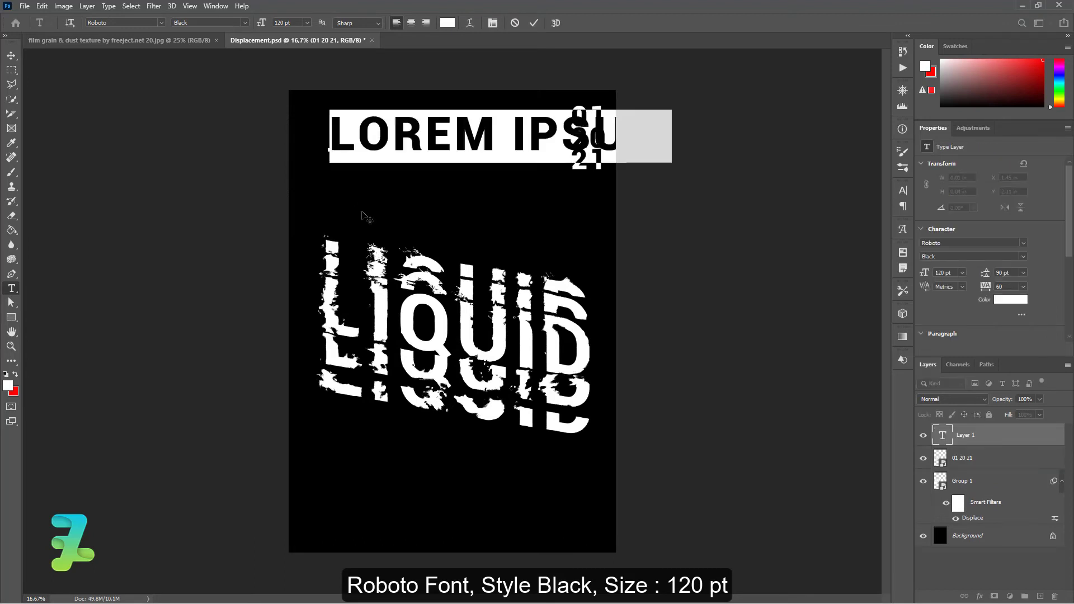
text(S)
key(BackSpace)
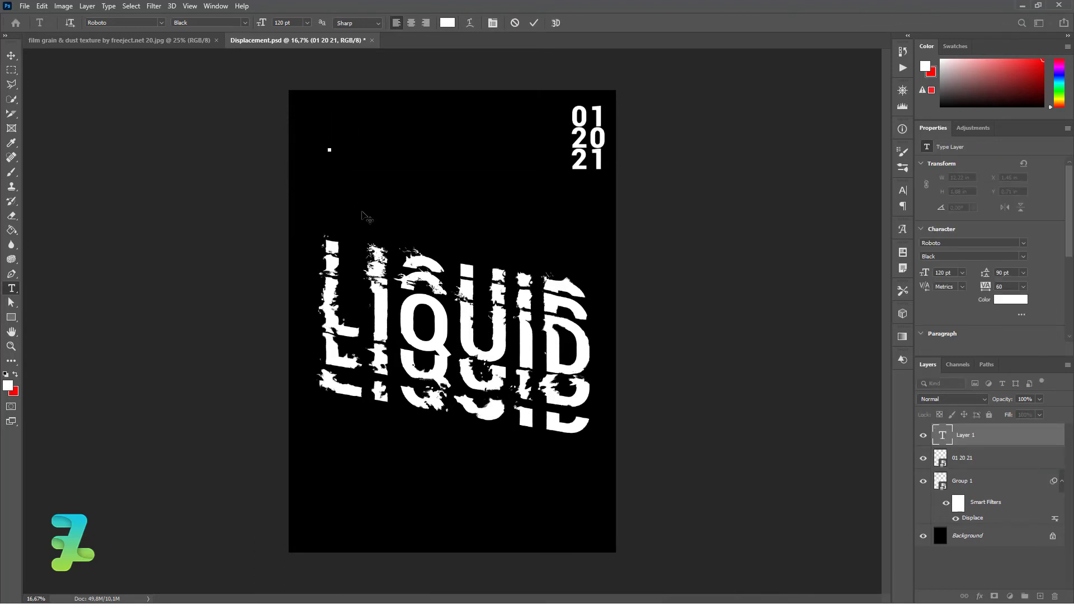
text(LIQUI)
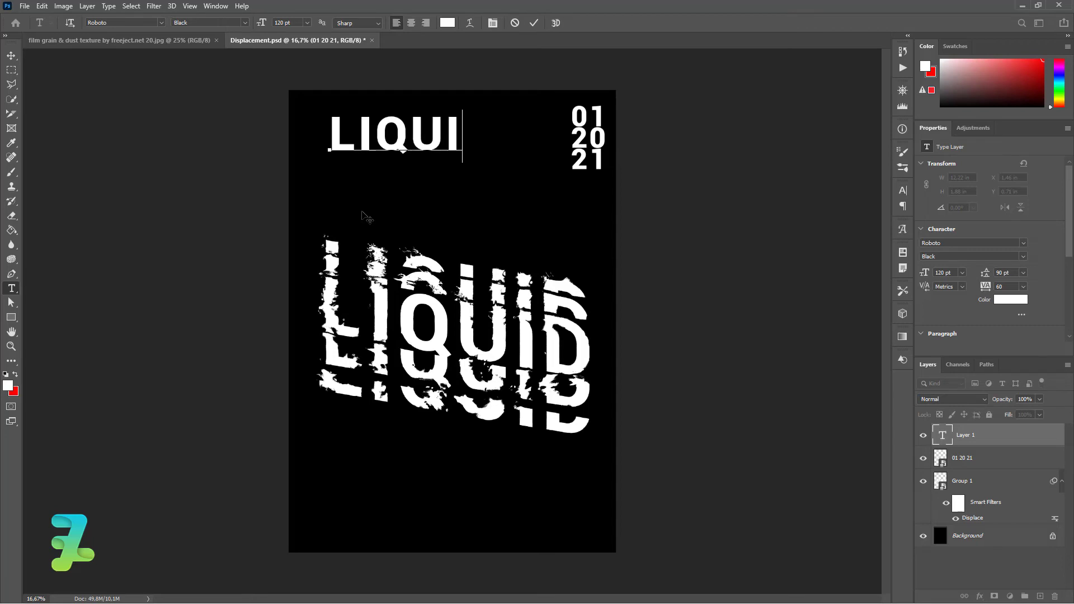
text(D TYPO)
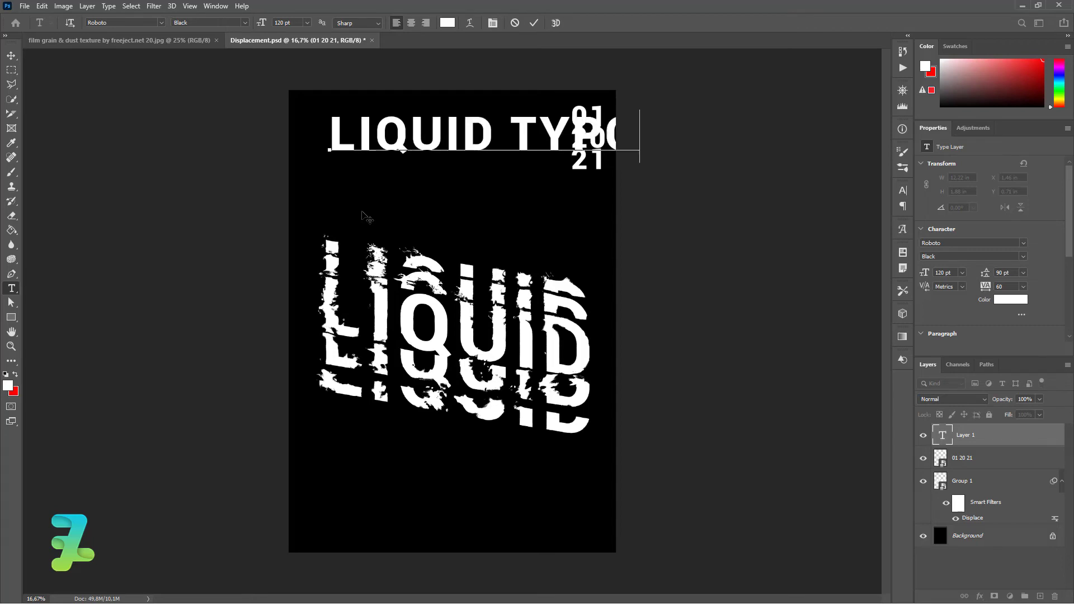
text(RAPHY)
- Set the caption to 18 pt and move it into the top-left corner
key(ctrl+a)
click(307, 23)
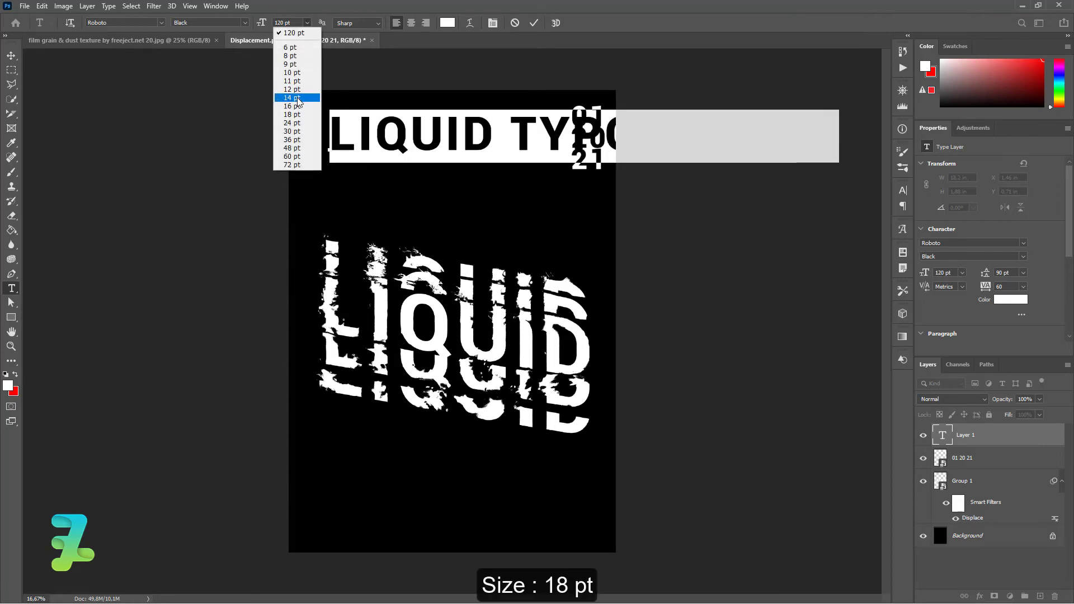
click(292, 98)
click(307, 22)
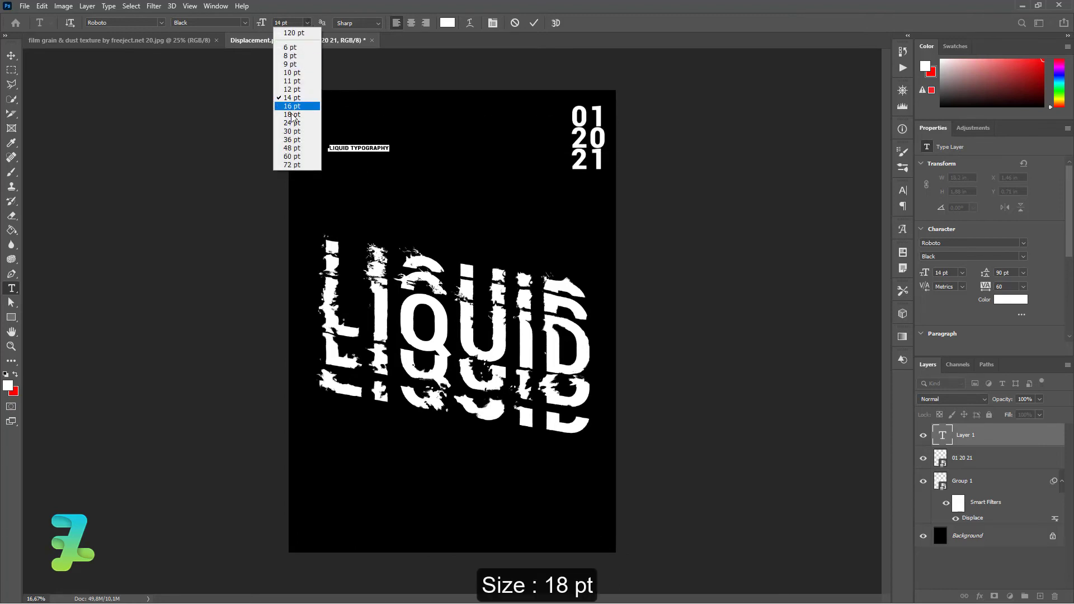
click(294, 109)
click(11, 56)
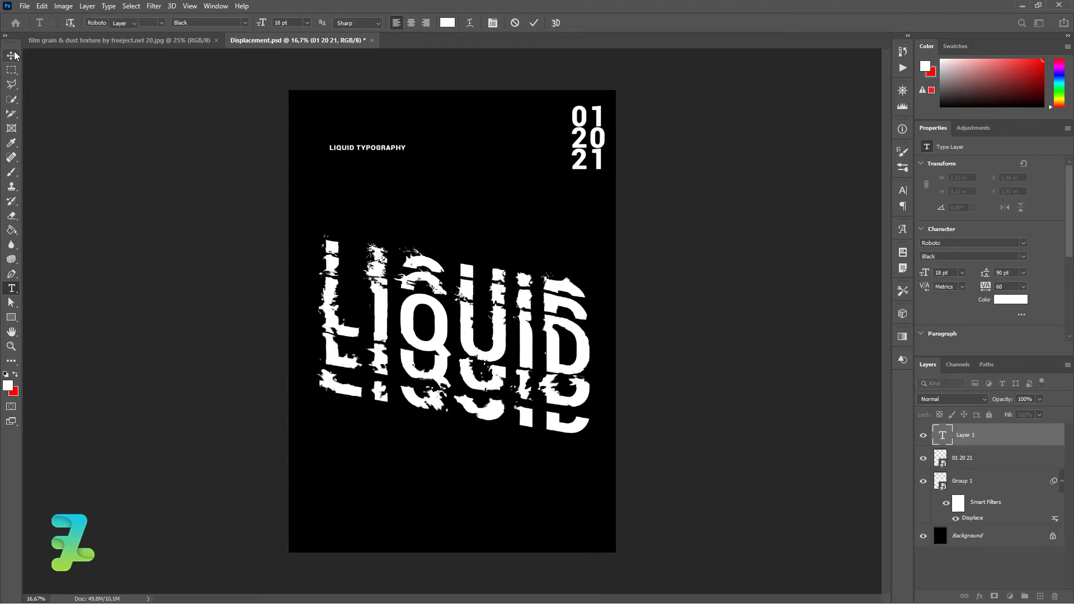
drag(347, 148, 320, 109)
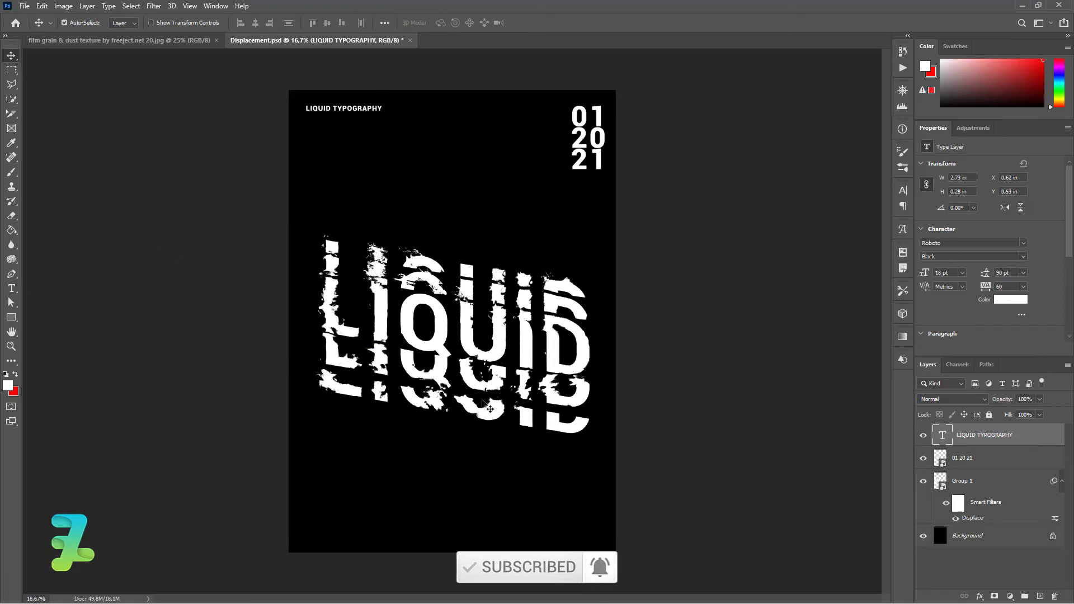
- Copy the film grain texture into Displacement.psd as a new layer
click(150, 40)
right_click(150, 41)
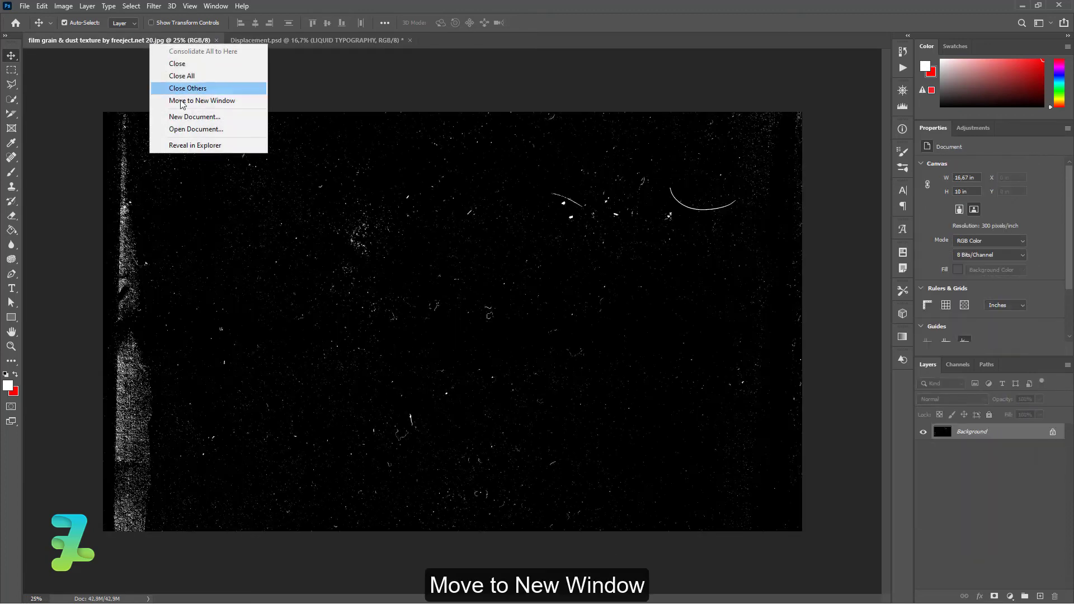
click(180, 101)
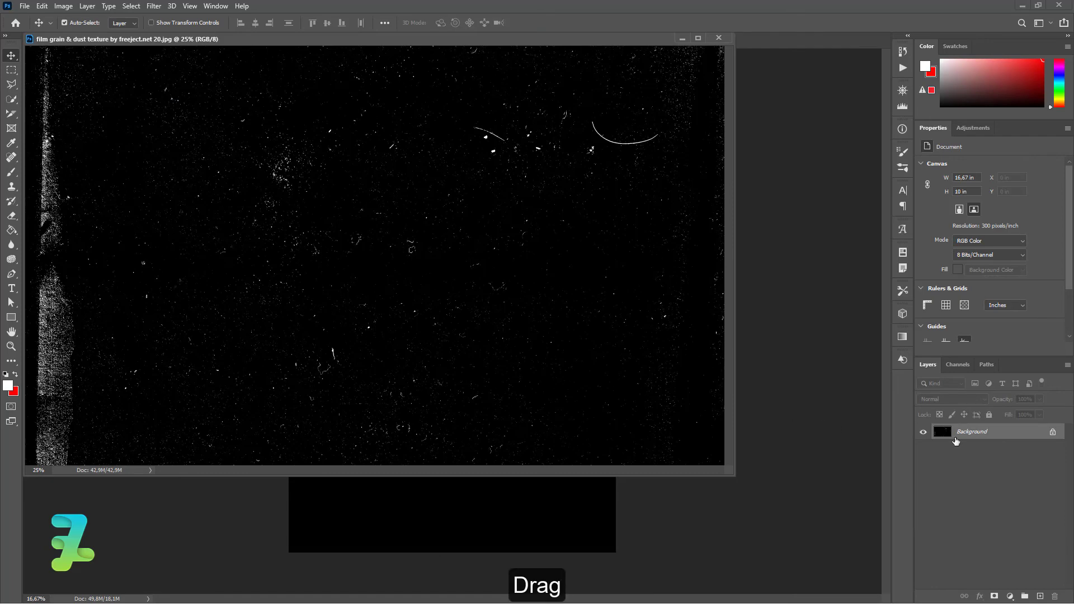
drag(956, 441, 506, 506)
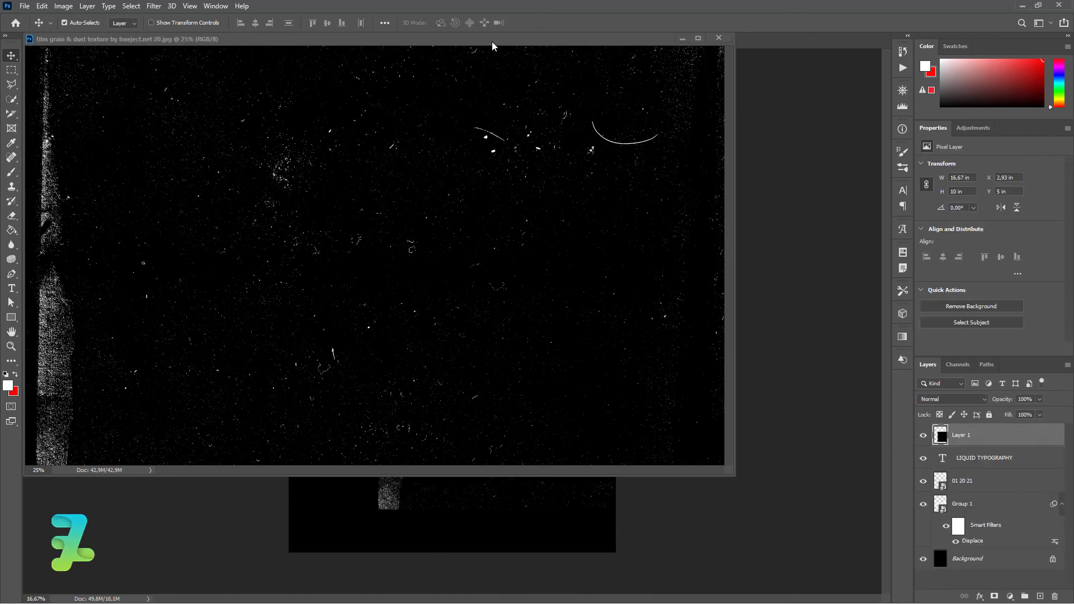
drag(492, 41, 552, 44)
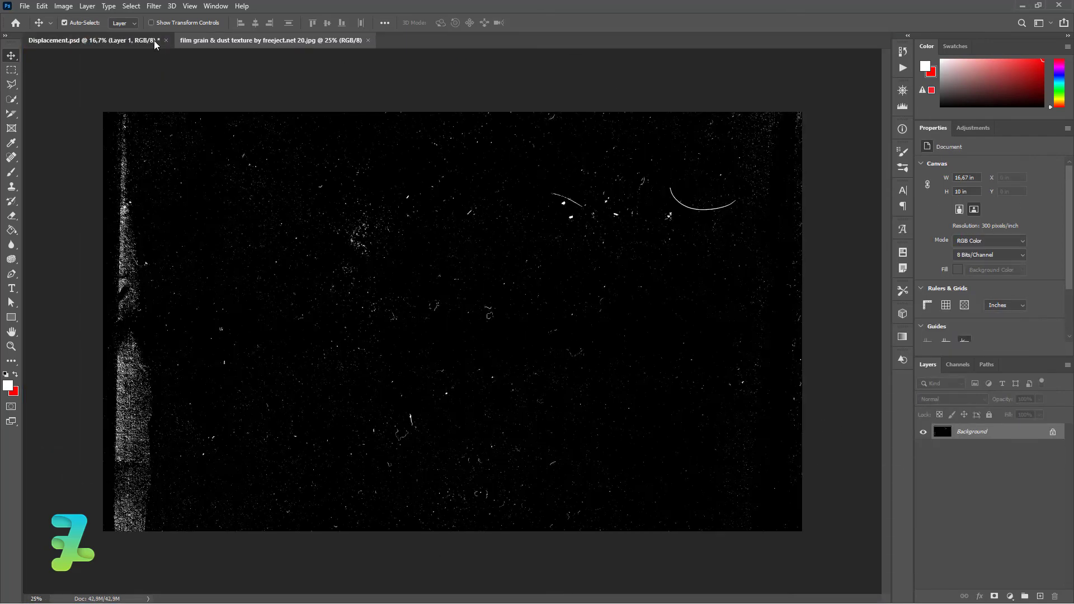
click(154, 44)
mouse_move(537, 352)
mouse_down()
mouse_move(408, 212)
mouse_move(410, 196)
mouse_up()
- Rotate the grain -90° and enlarge it to about 127.59% to cover the page
key(ctrl+t)
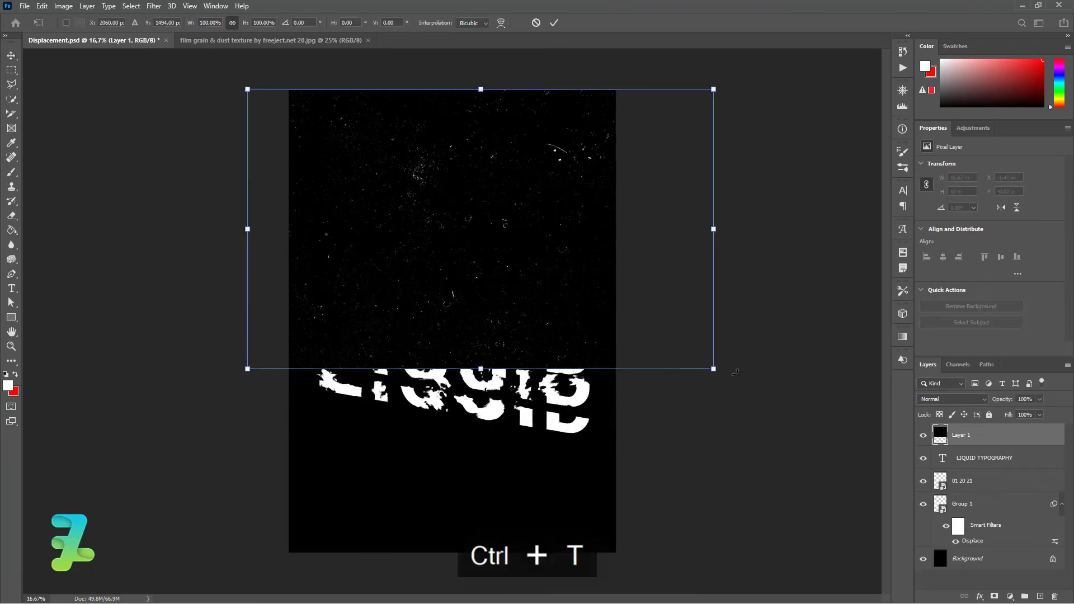
mouse_move(735, 372)
mouse_down()
mouse_move(635, 437)
mouse_move(660, 523)
mouse_up()
drag(515, 331, 491, 371)
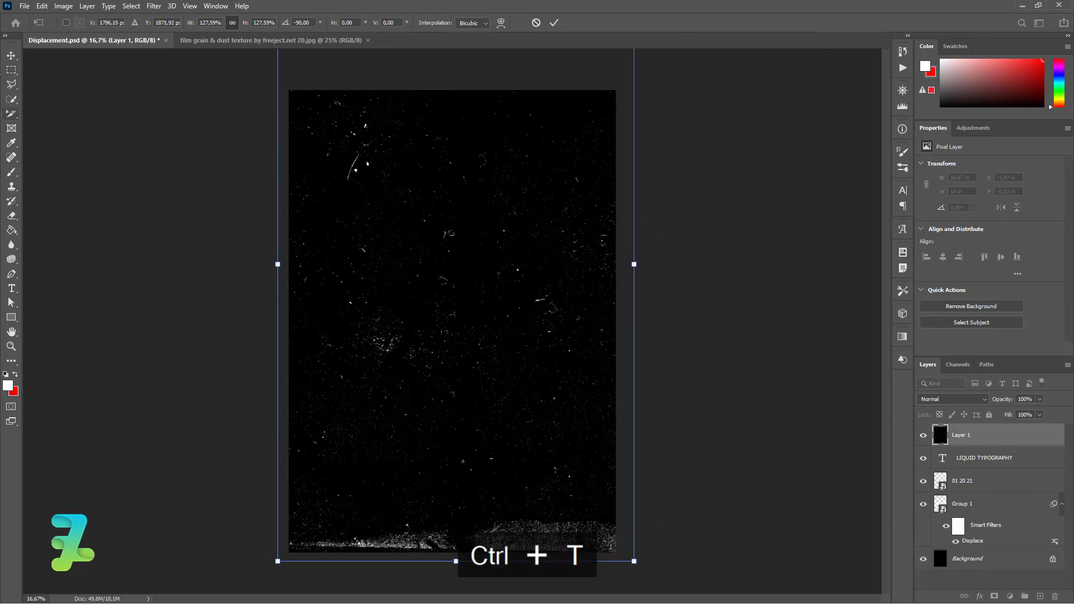
- Commit the grain transform, set Layer 1 to Lighten blend mode, and nudge it slightly down-left
click(12, 56)
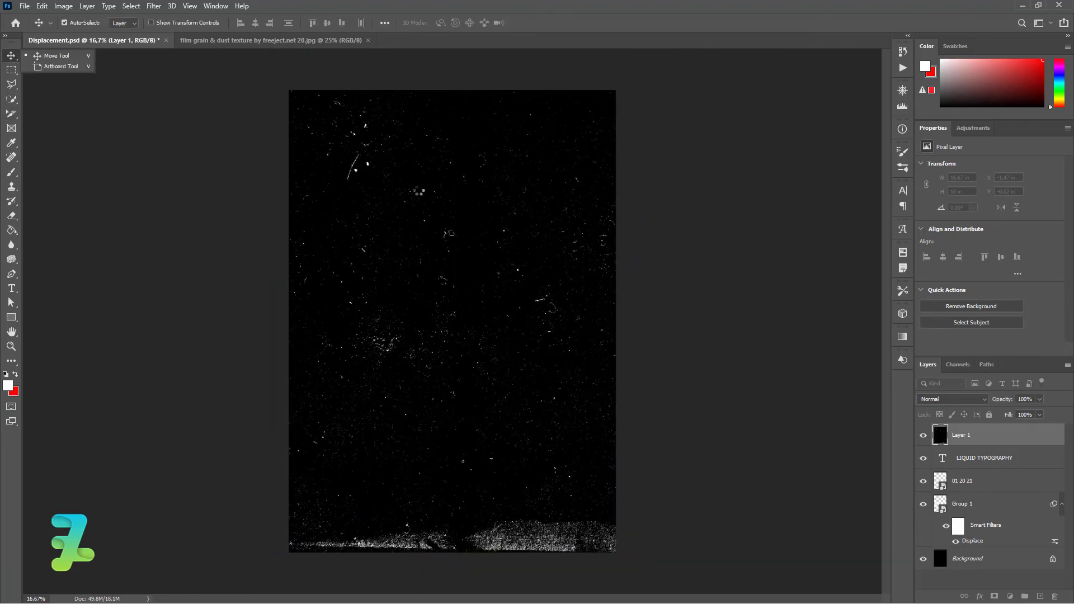
click(973, 403)
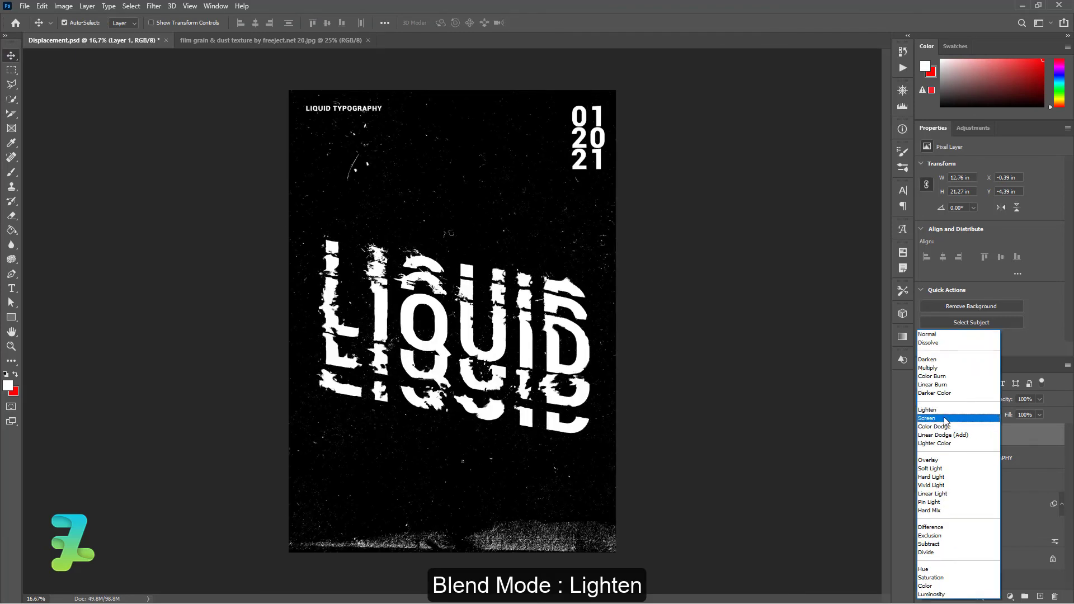
click(943, 411)
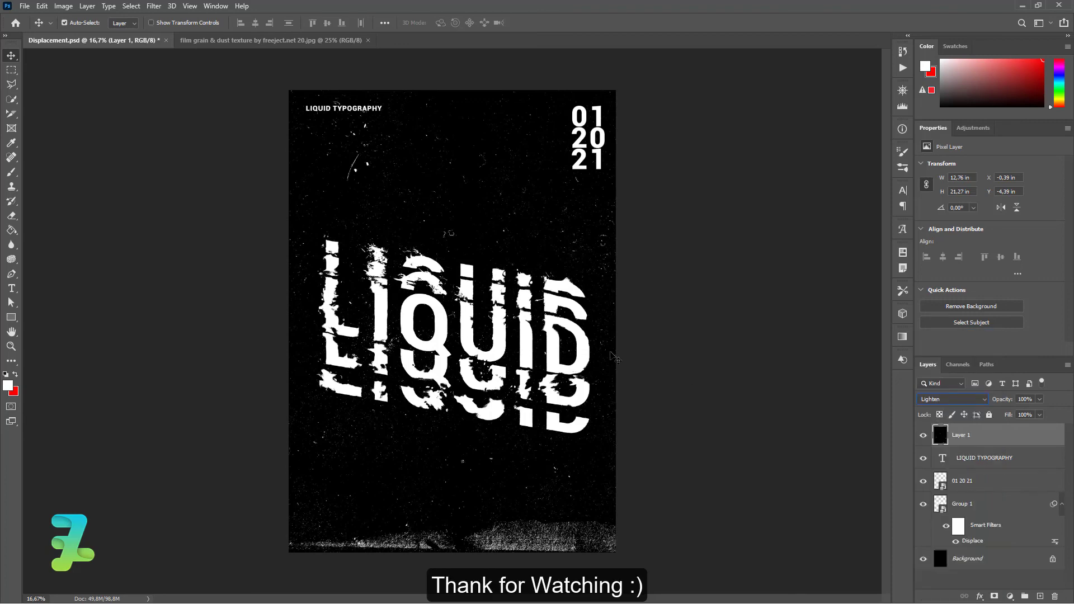
drag(499, 477, 497, 479)
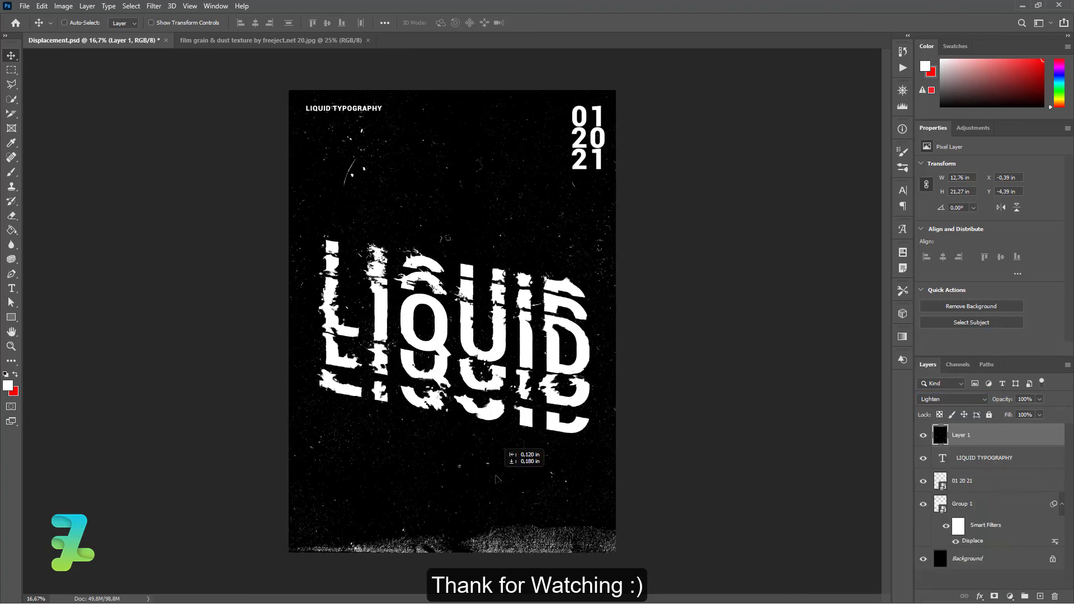